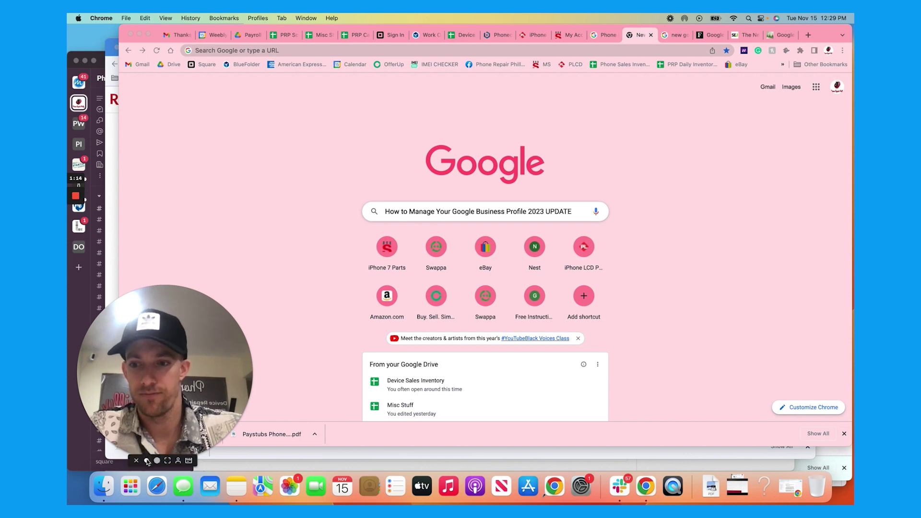
# - Go to business.google.com in a fresh browser tab
pyautogui.click(148, 461)
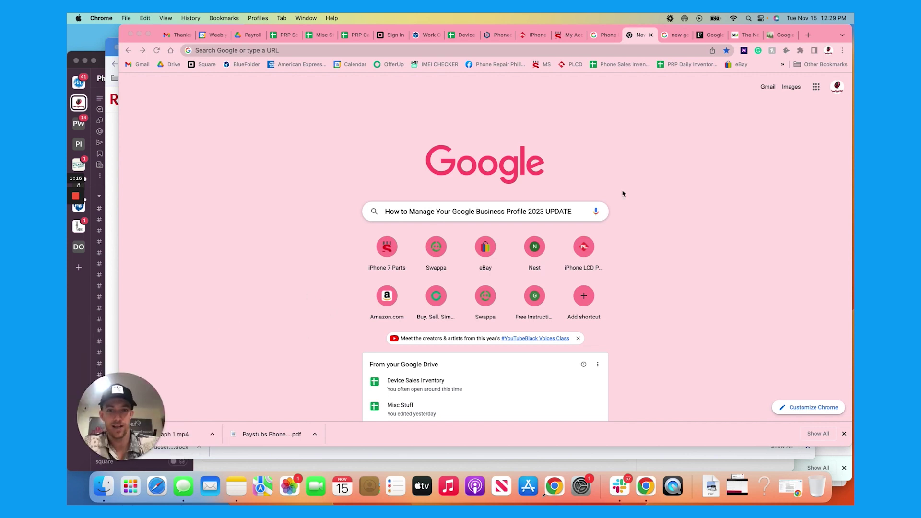
pyautogui.click(651, 38)
pyautogui.click(650, 38)
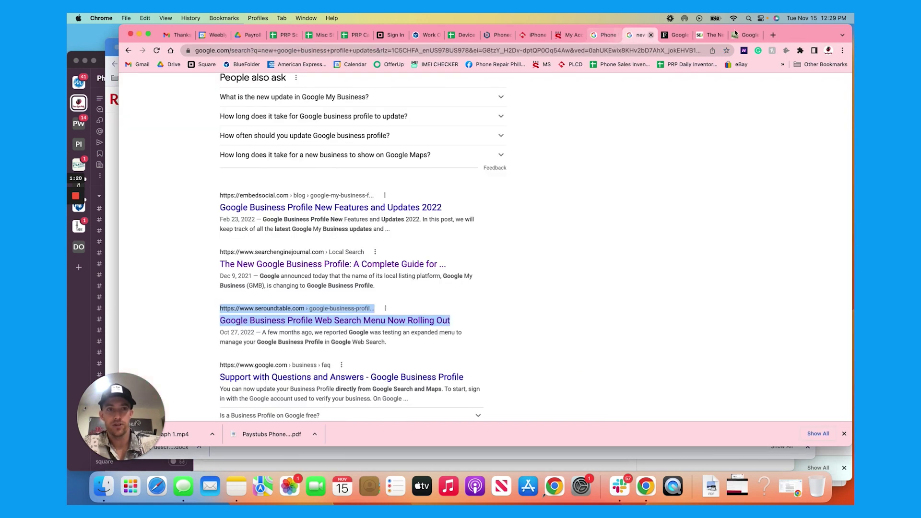
pyautogui.click(772, 35)
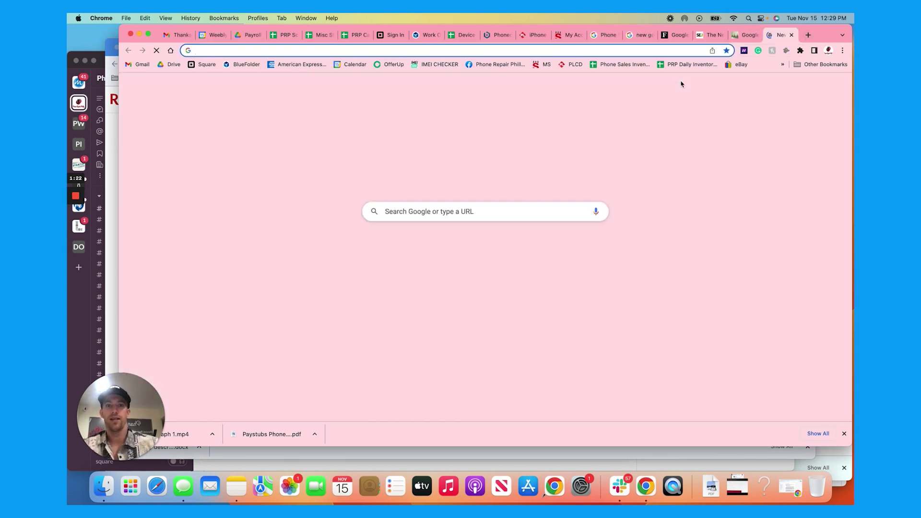
pyautogui.click(782, 64)
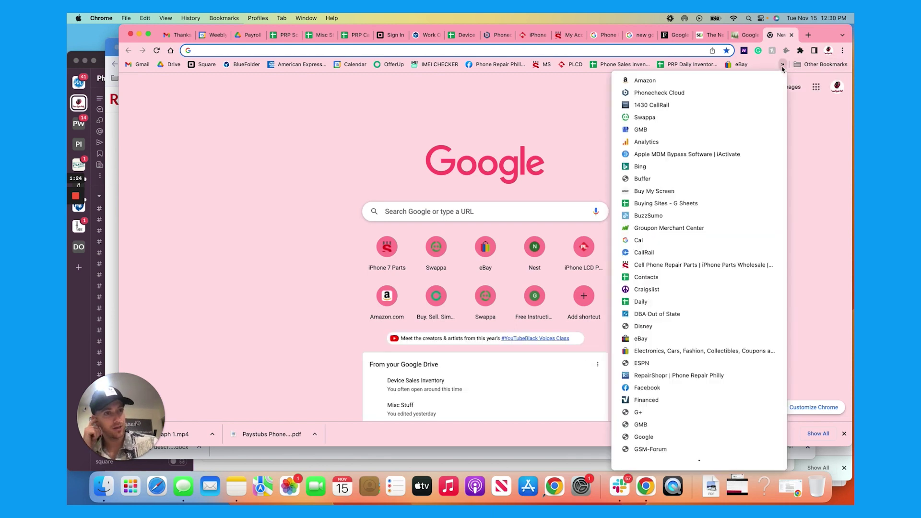
pyautogui.click(512, 51)
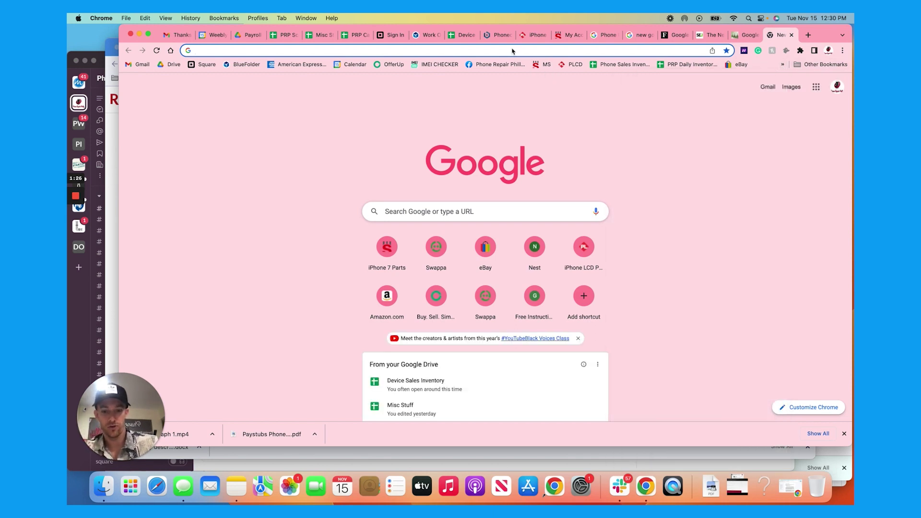
pyautogui.write('business.google.com')
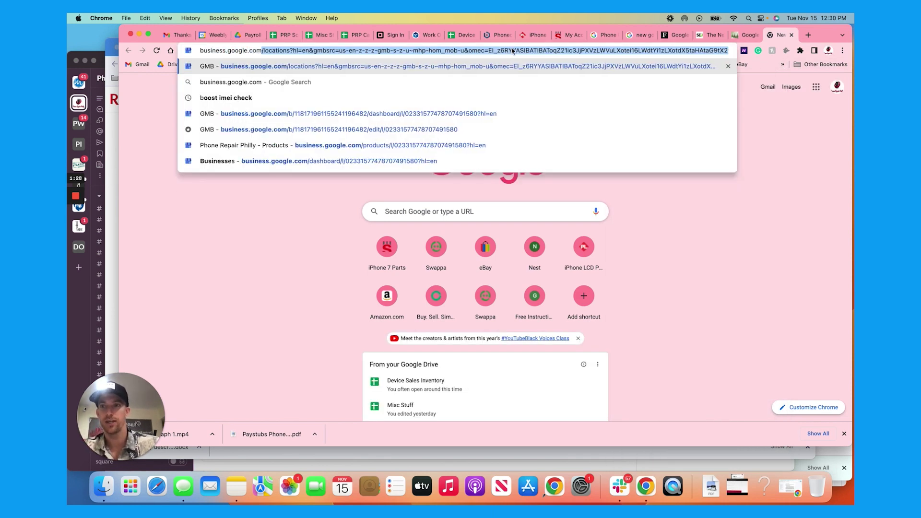
pyautogui.press('Delete')
pyautogui.press('Return')
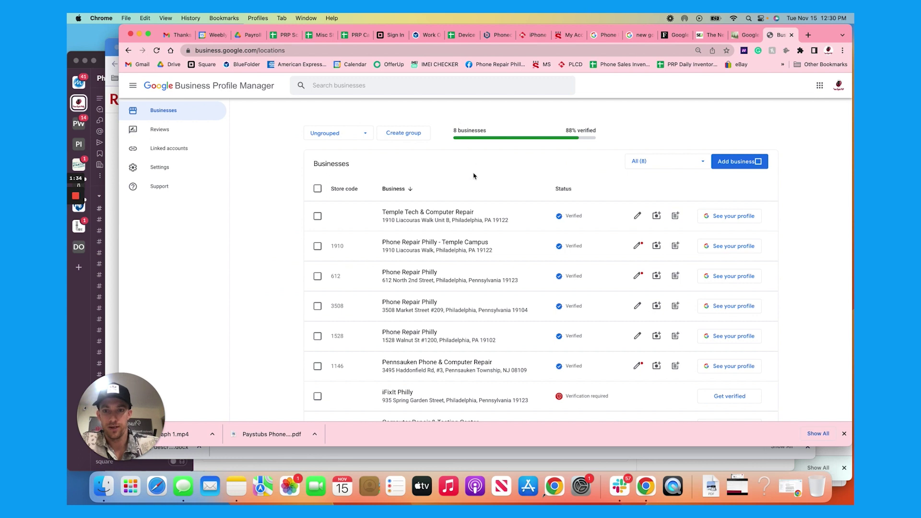
# - Open the Phone Repair Philly 612 North 2nd Street listing from the Businesses list
pyautogui.scroll(-1, 474, 176)
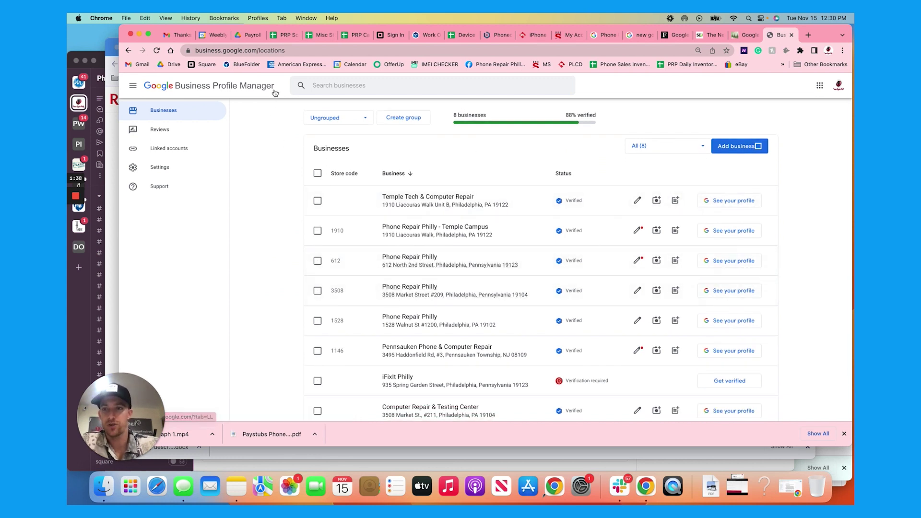
pyautogui.scroll(-1, 414, 244)
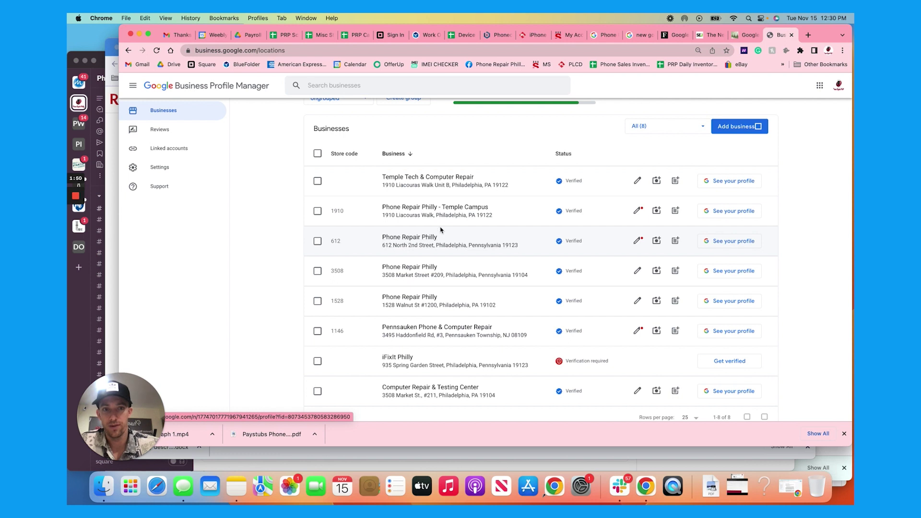
pyautogui.click(406, 245)
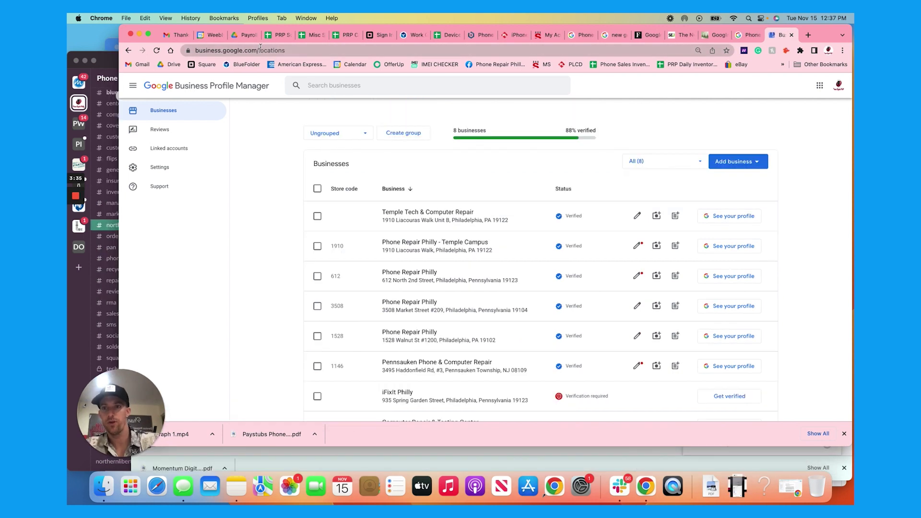
pyautogui.click(262, 49)
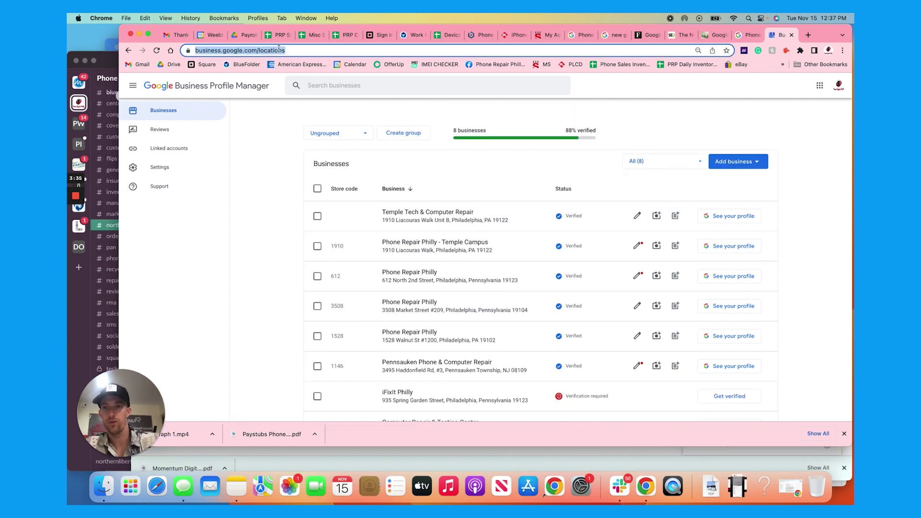
pyautogui.scroll(-2, 350, 139)
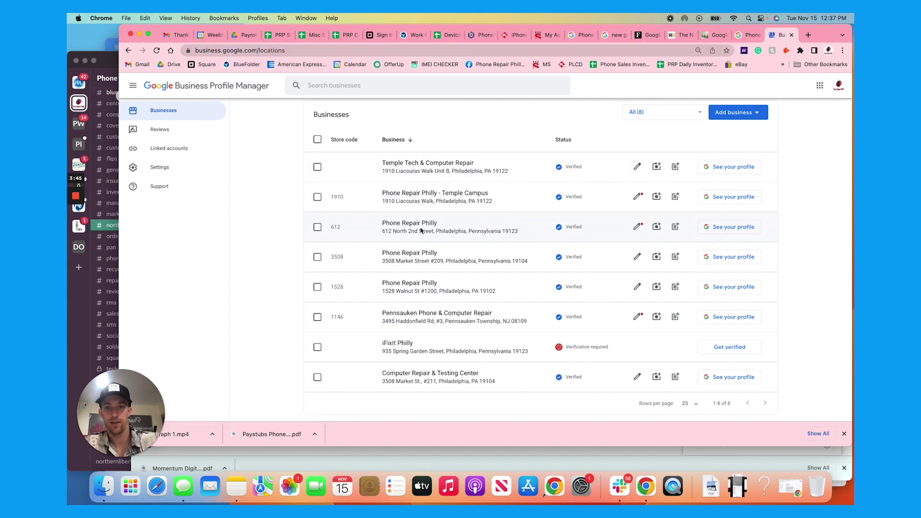
pyautogui.click(415, 232)
pyautogui.click(415, 232)
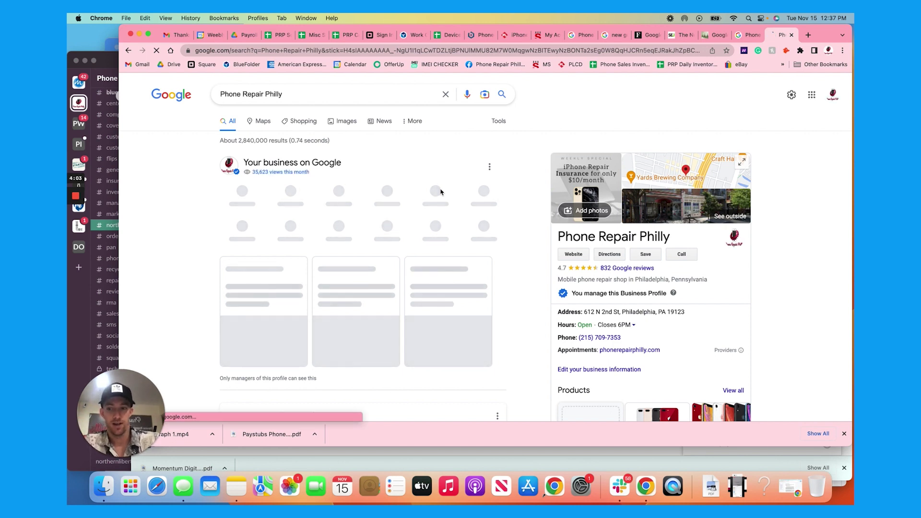
# - Skim the Forbes article on Google My Business
pyautogui.click(650, 35)
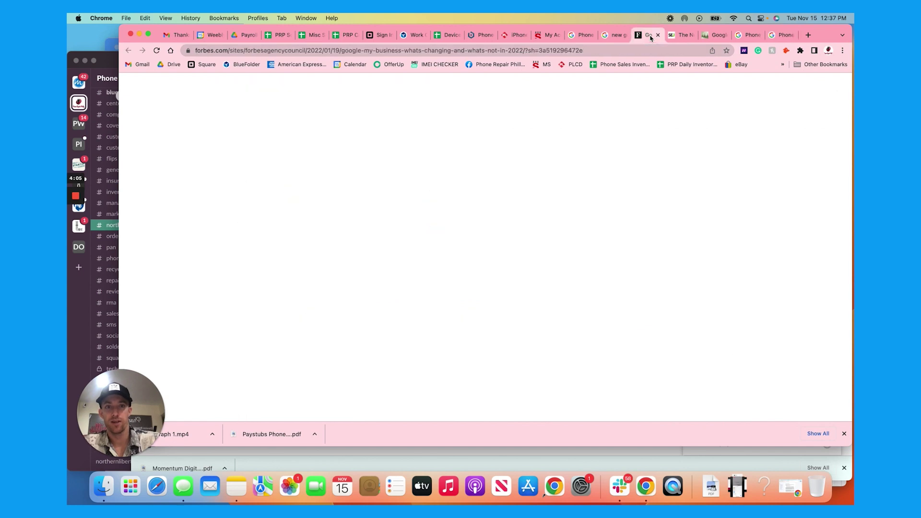
pyautogui.scroll(-3, 496, 229)
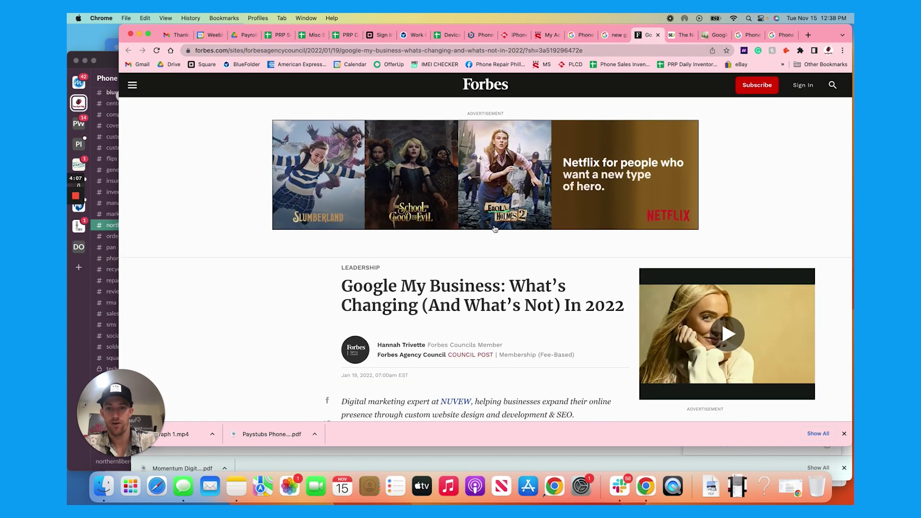
pyautogui.scroll(-10, 496, 229)
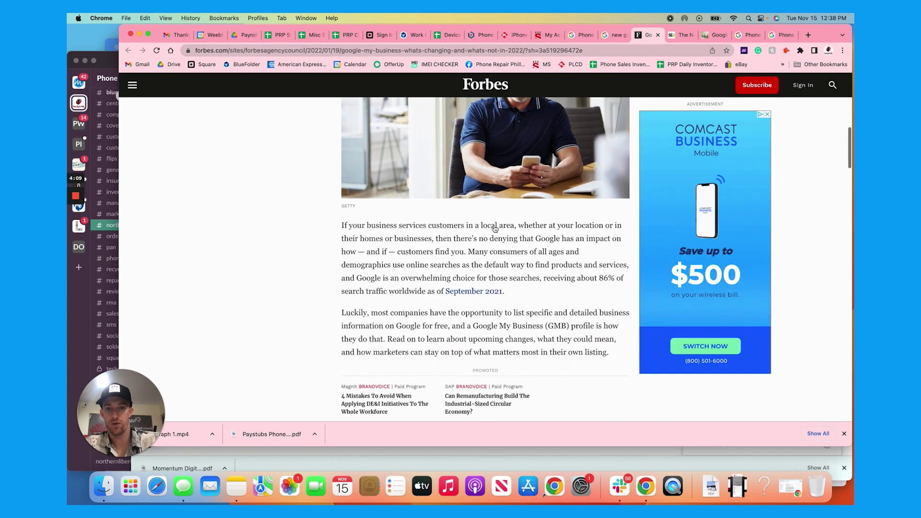
pyautogui.scroll(-7, 496, 229)
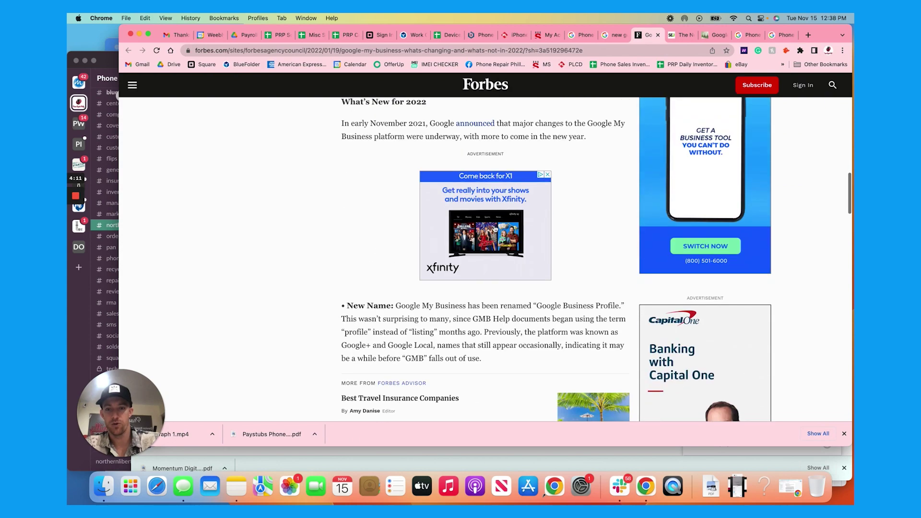
pyautogui.scroll(-7, 496, 229)
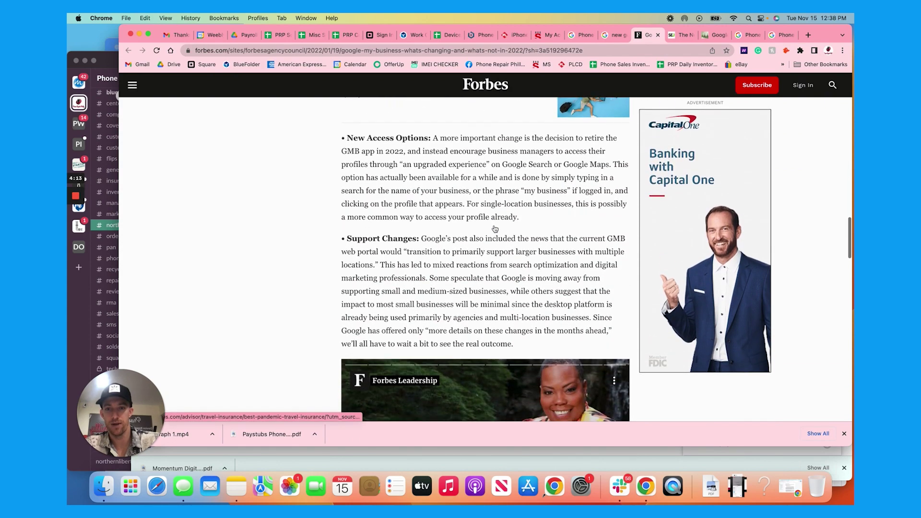
pyautogui.scroll(-2, 495, 229)
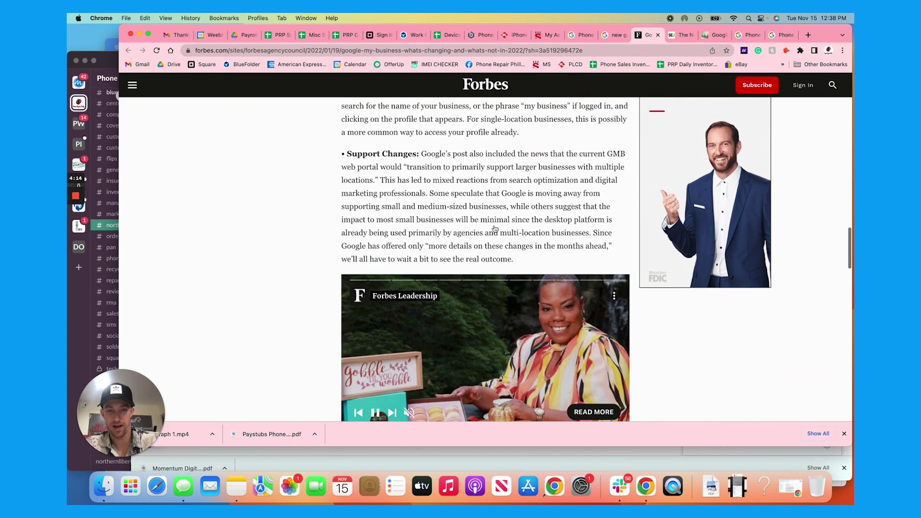
# - Read through the Search Engine Journal guide and dismiss its SEMRUSH popup
pyautogui.click(676, 35)
pyautogui.scroll(-10, 464, 219)
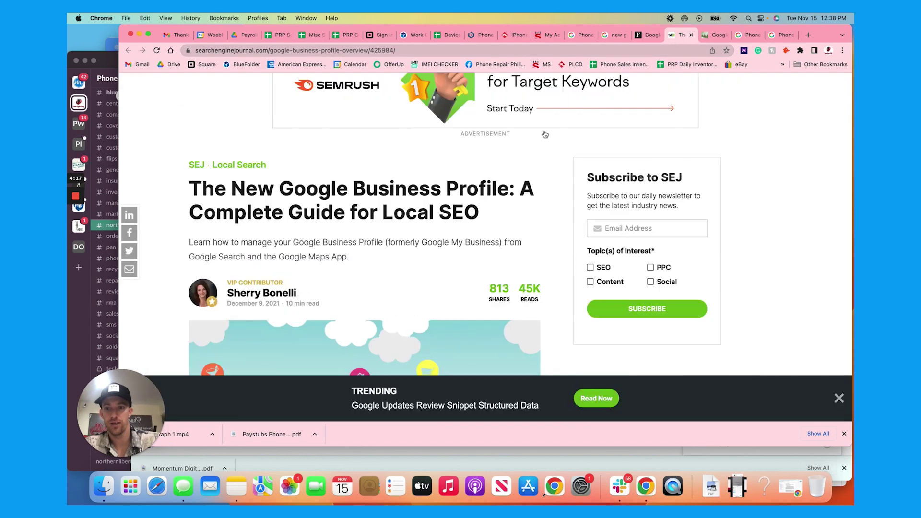
pyautogui.scroll(-12, 463, 219)
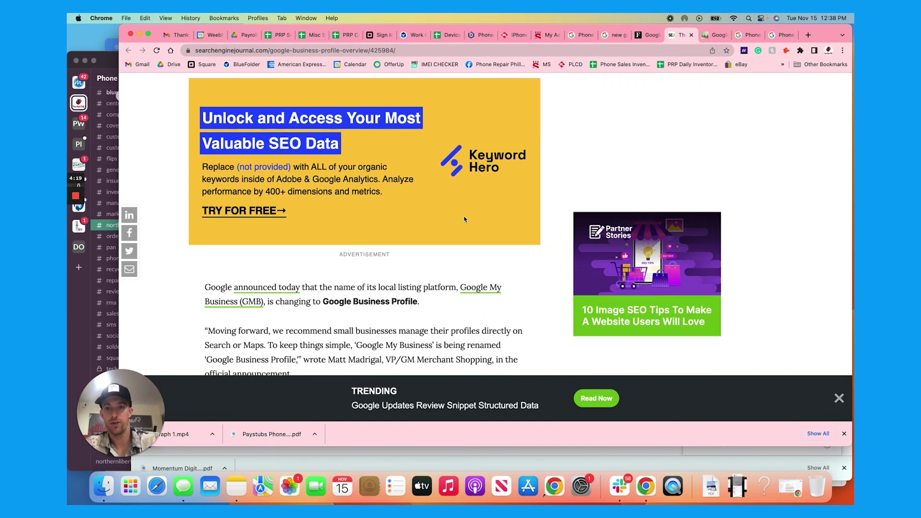
pyautogui.scroll(-10, 463, 219)
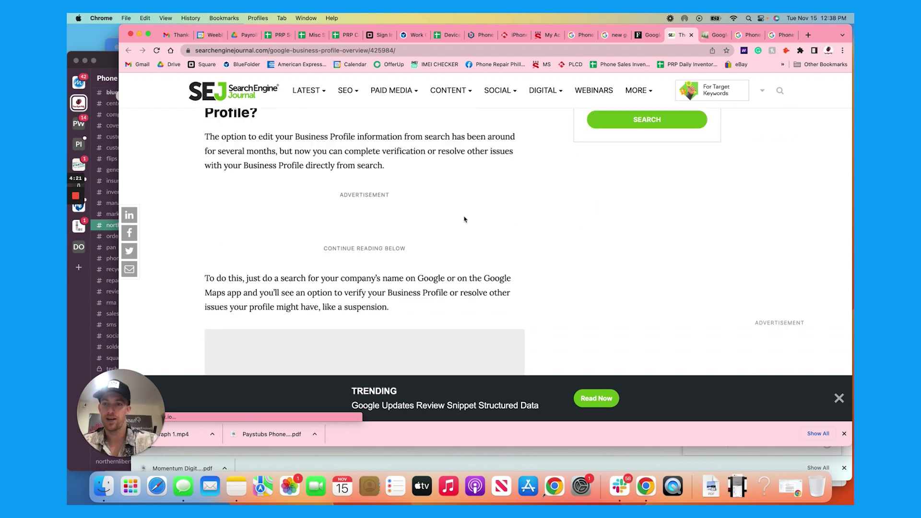
pyautogui.scroll(-3, 464, 219)
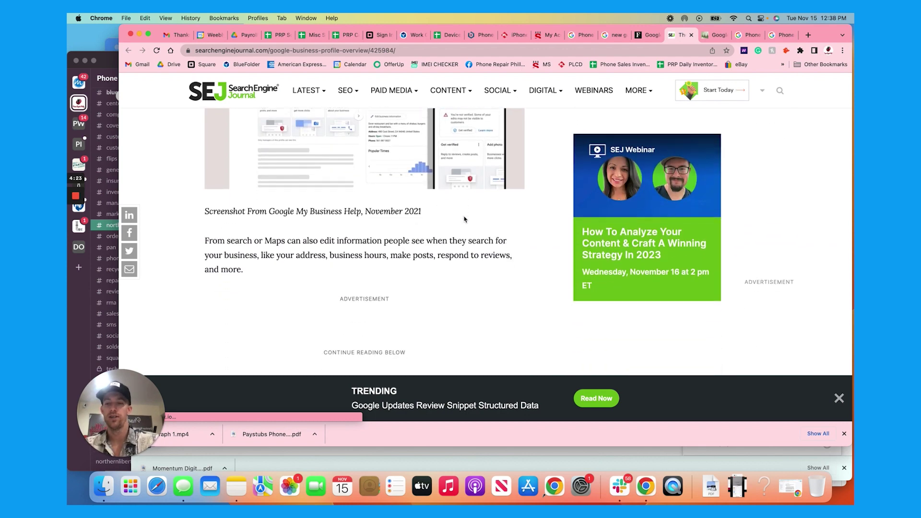
pyautogui.scroll(4, 464, 219)
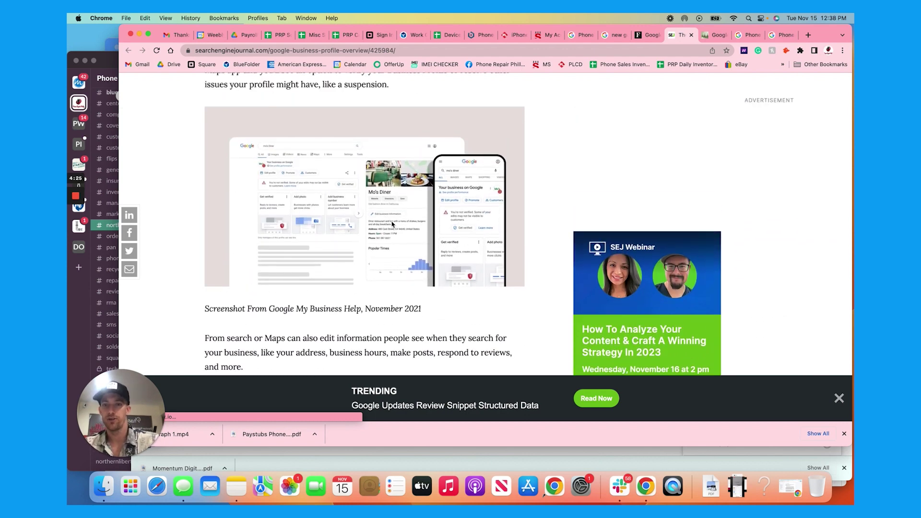
pyautogui.scroll(-6, 391, 222)
pyautogui.scroll(-3, 392, 223)
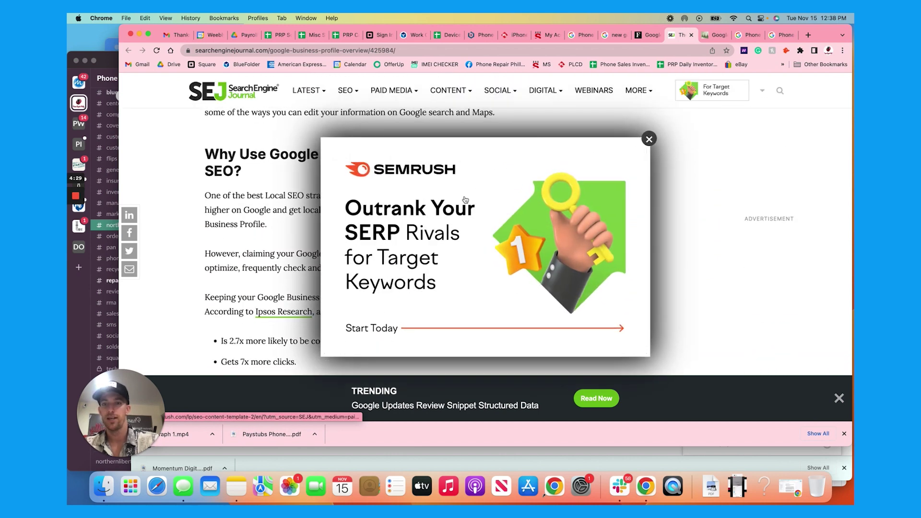
pyautogui.click(649, 140)
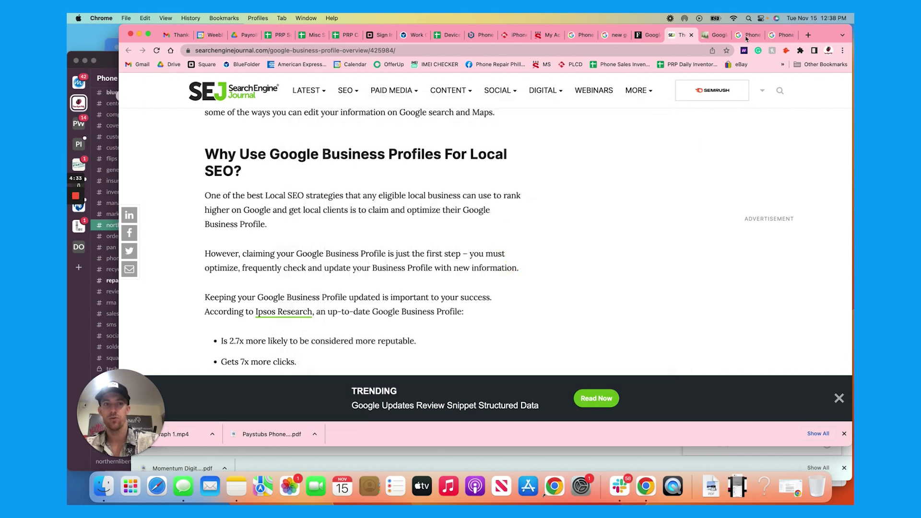
# - Open Business Profile settings from the Phone Repair Philly search results
pyautogui.click(746, 37)
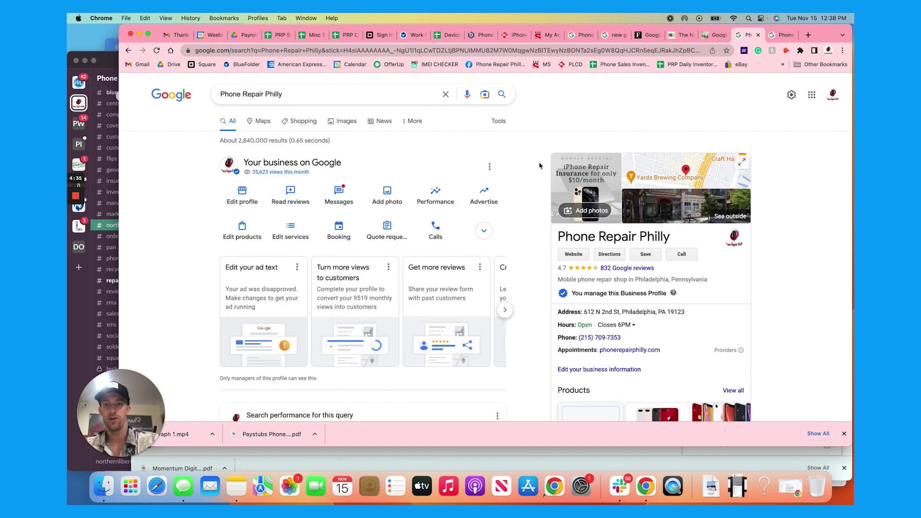
pyautogui.click(336, 95)
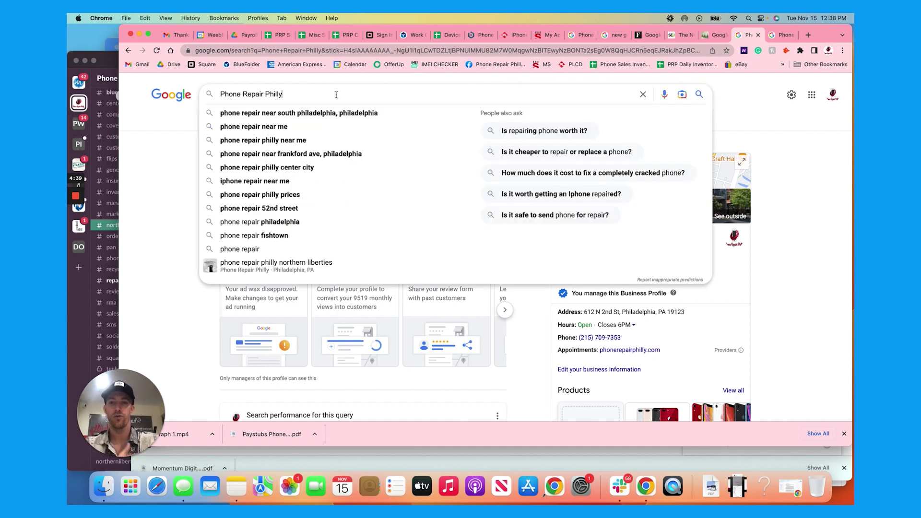
pyautogui.click(714, 108)
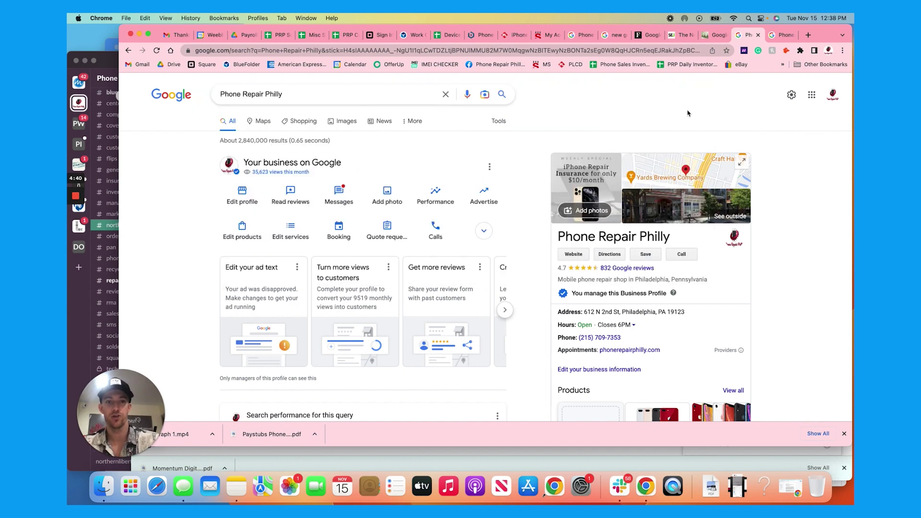
pyautogui.click(489, 168)
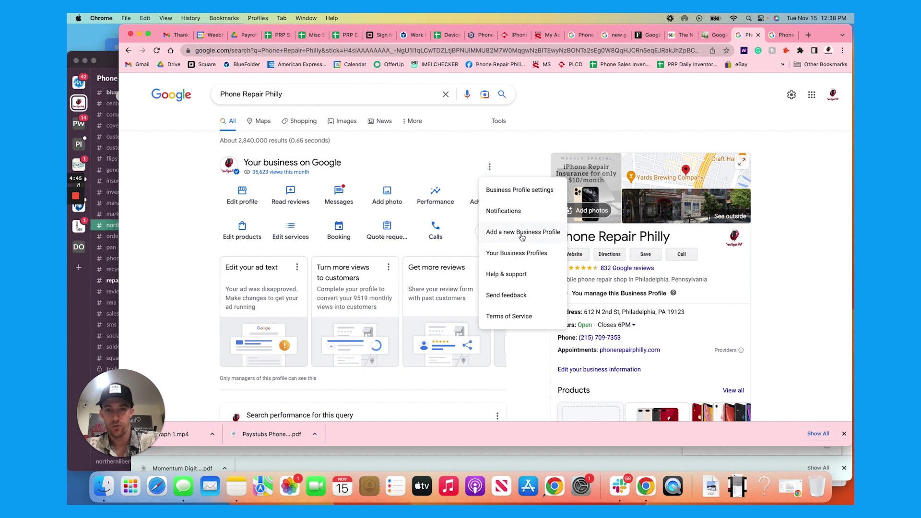
pyautogui.click(530, 194)
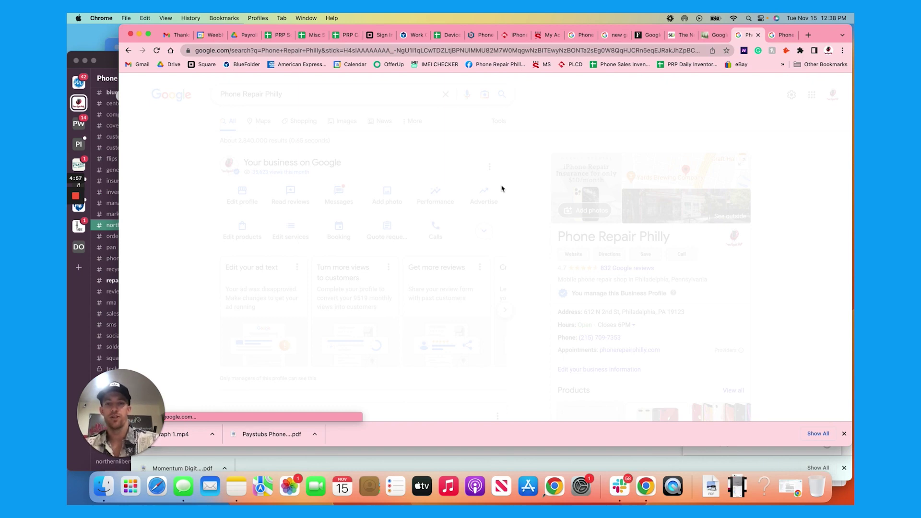
pyautogui.click(776, 37)
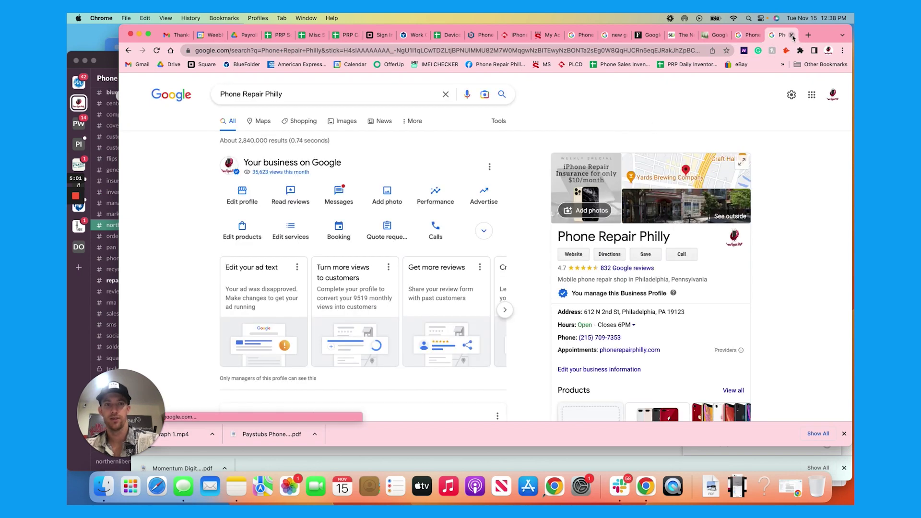
pyautogui.click(792, 36)
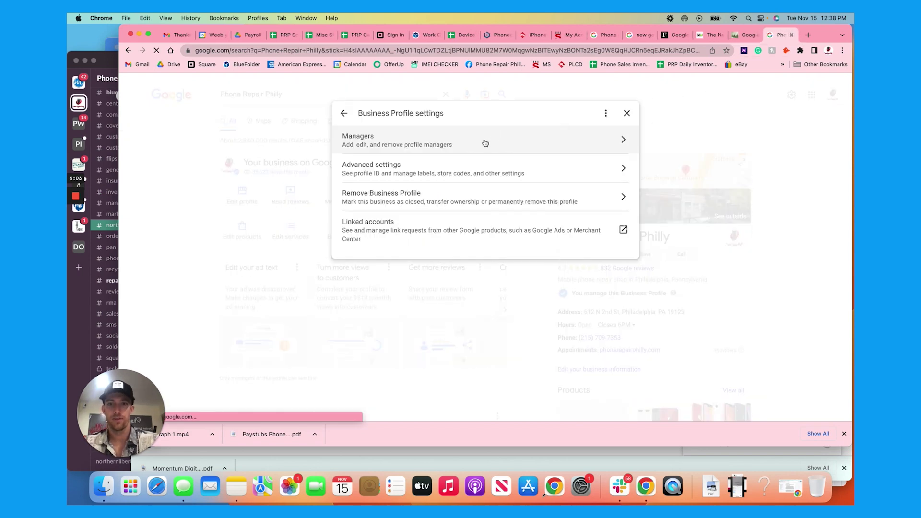
# - Review the Managers list (owner plus one agency), then back out and close settings
pyautogui.click(478, 147)
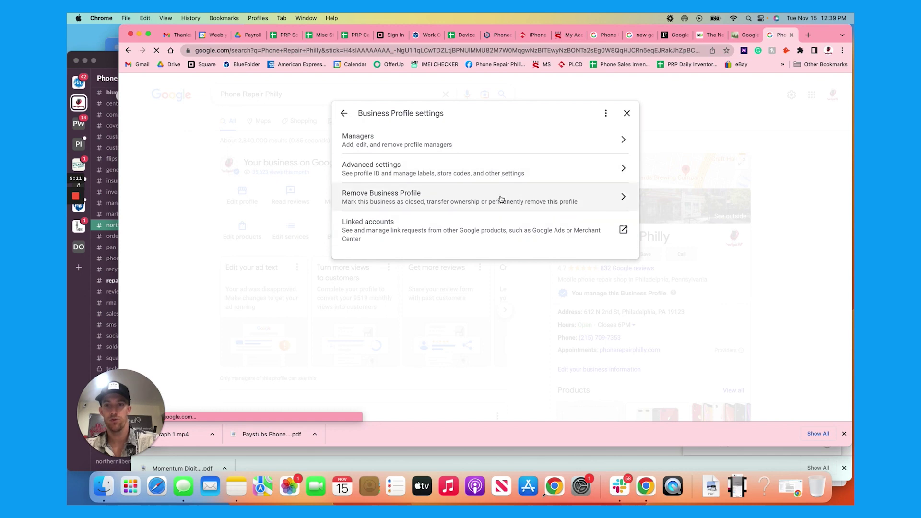
pyautogui.click(623, 139)
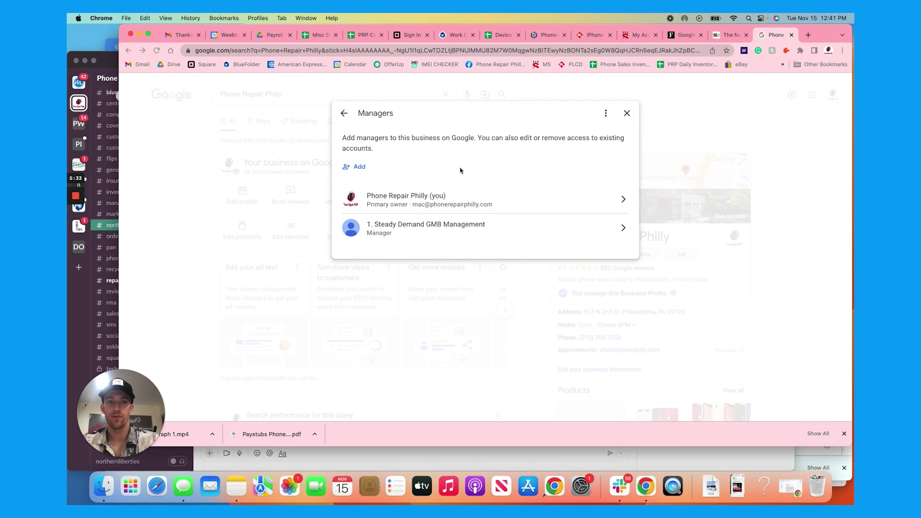
pyautogui.click(357, 167)
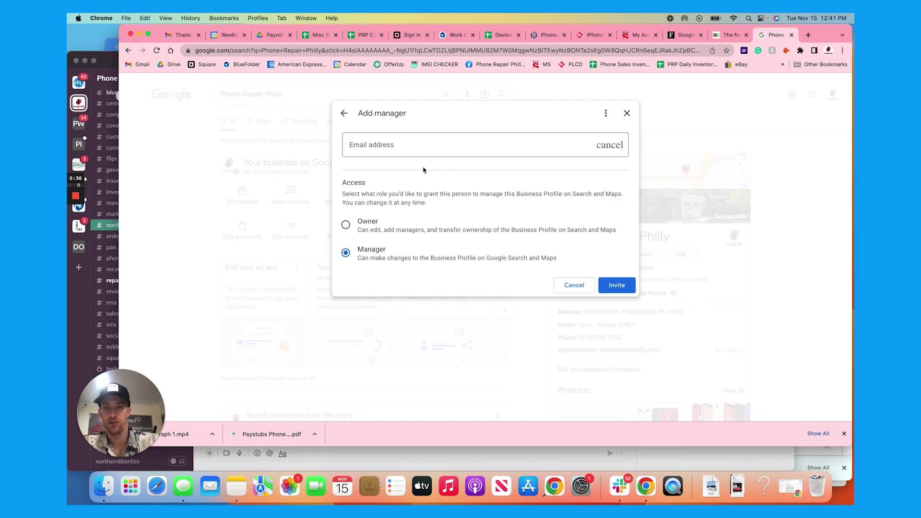
pyautogui.click(345, 117)
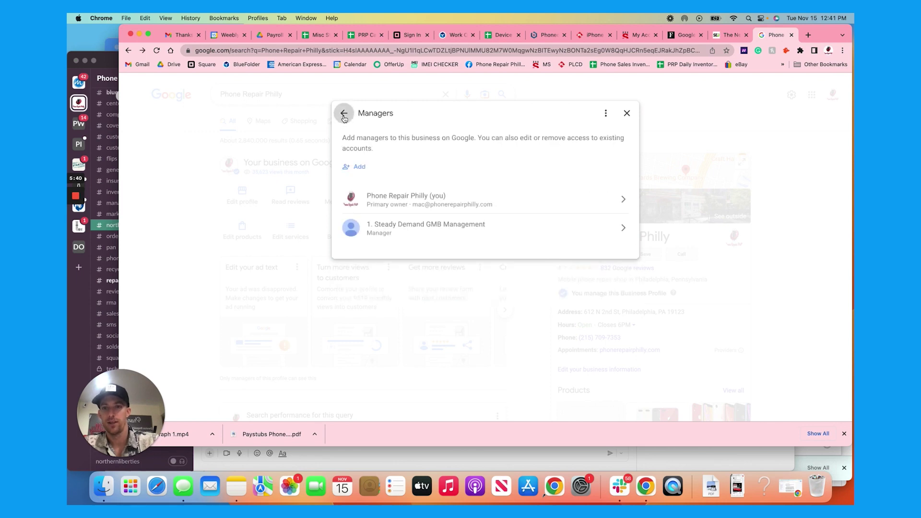
pyautogui.click(344, 117)
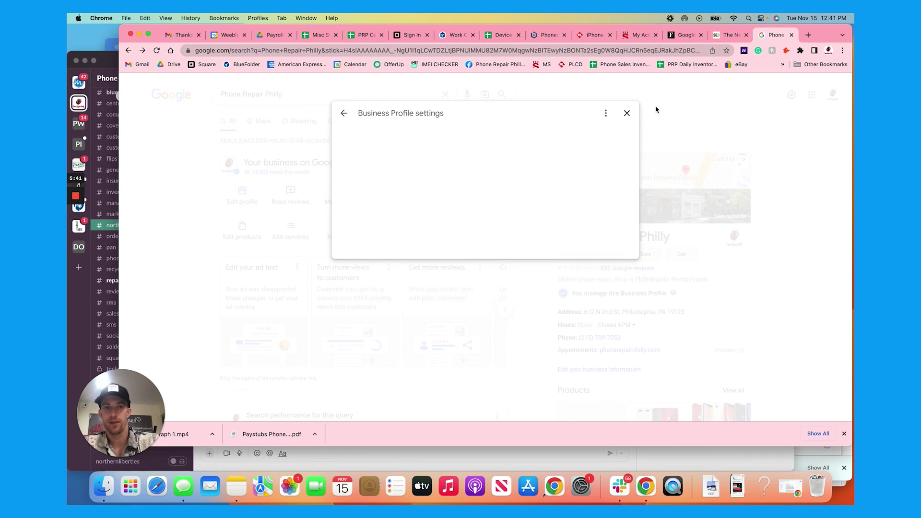
pyautogui.click(626, 113)
# - Search for 612 North 2nd Street, Philadelphia, PA and scroll through the resulting listings
pyautogui.click(322, 92)
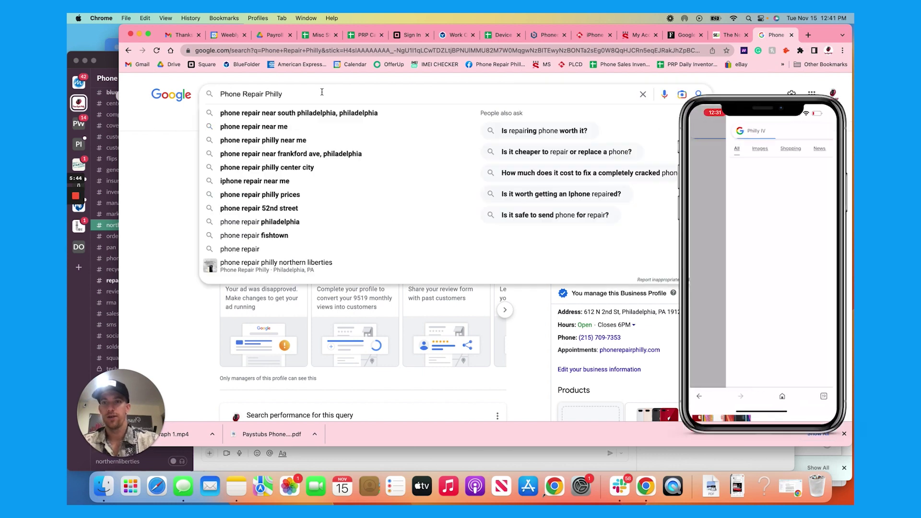
pyautogui.write('612 no')
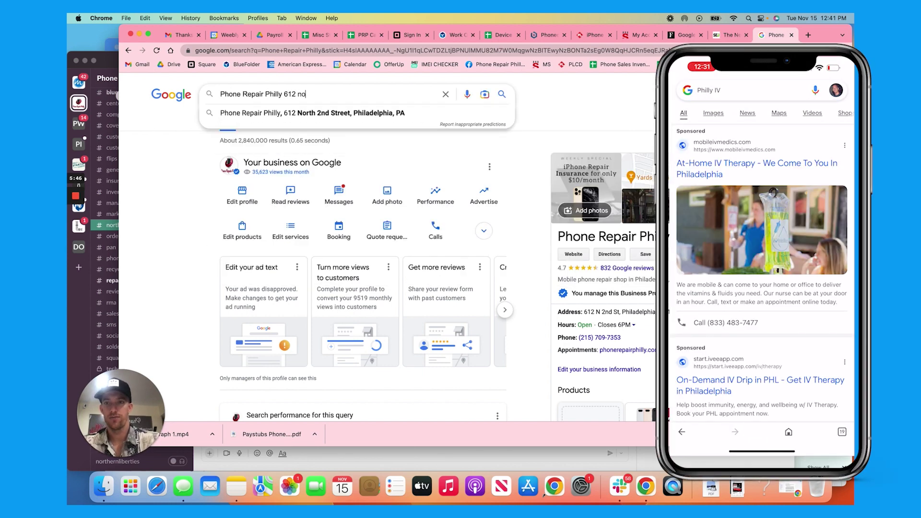
pyautogui.press('Down')
pyautogui.press('Return')
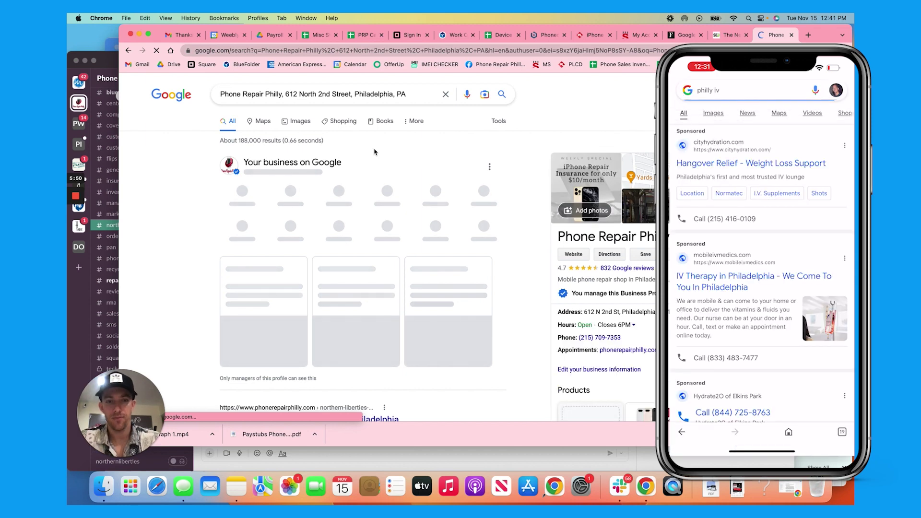
pyautogui.scroll(-6, 579, 144)
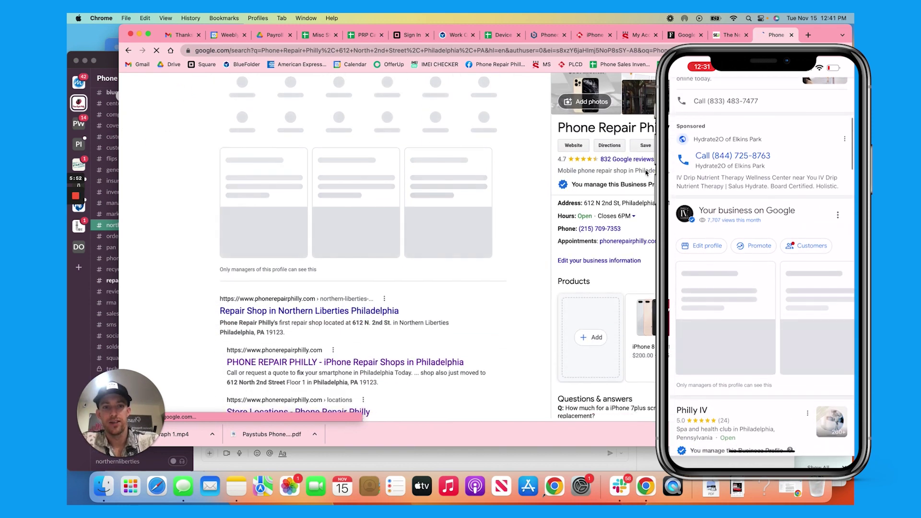
pyautogui.scroll(4, 645, 170)
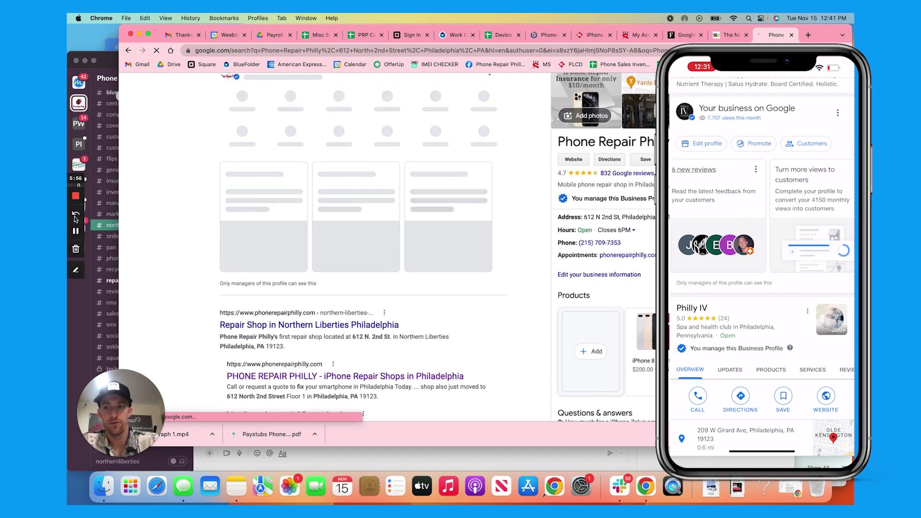
pyautogui.scroll(-2, 613, 204)
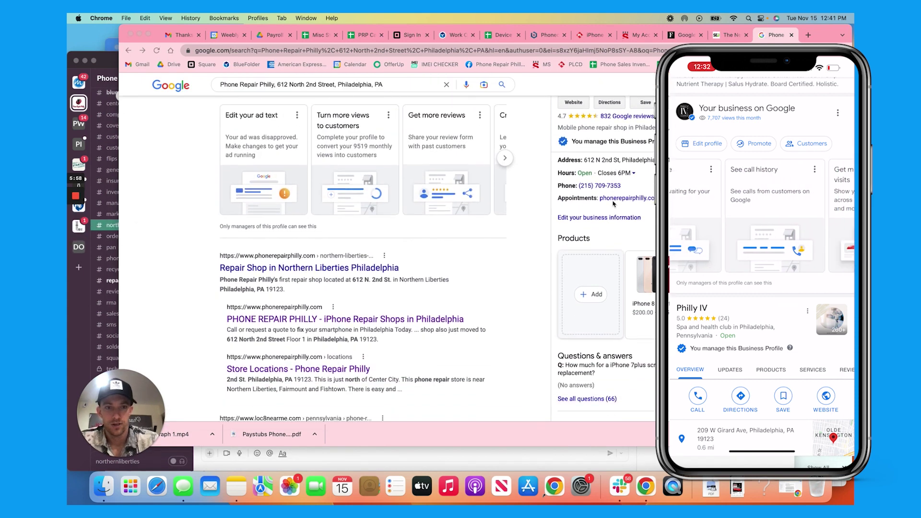
pyautogui.scroll(-4, 612, 204)
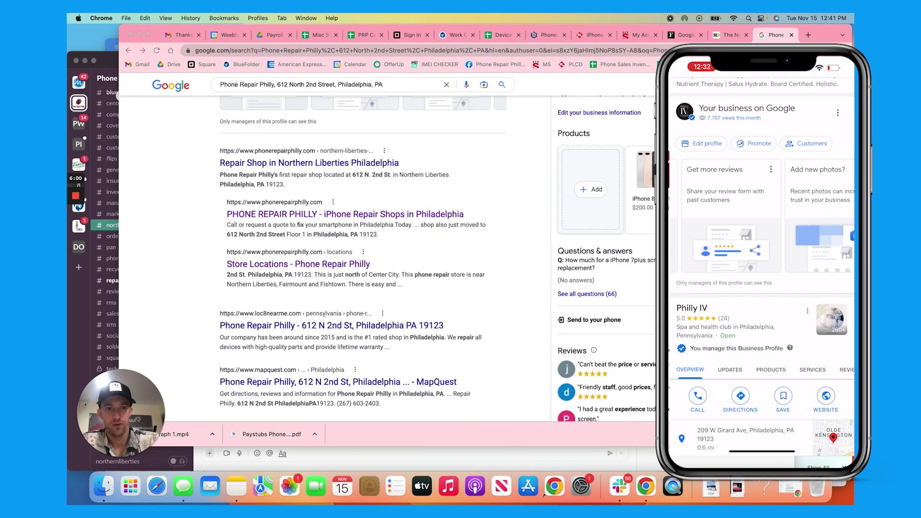
pyautogui.scroll(-6, 643, 273)
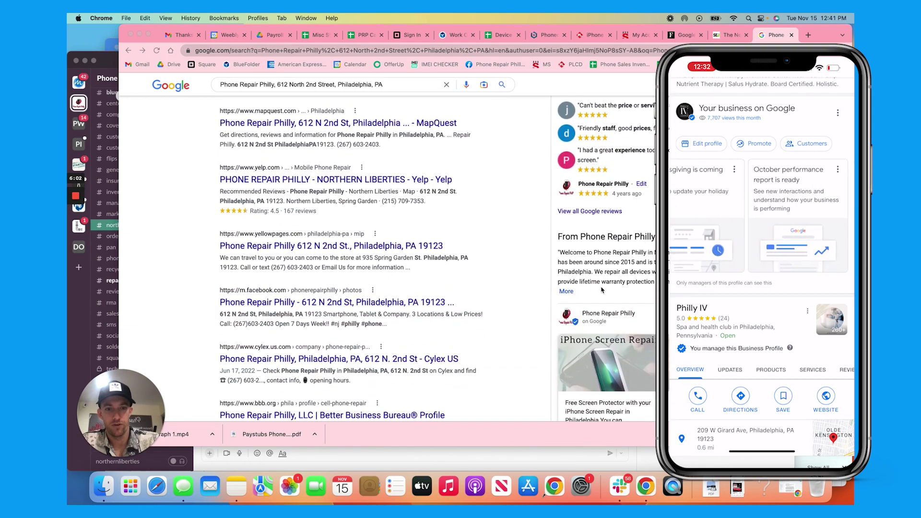
pyautogui.scroll(-3, 637, 313)
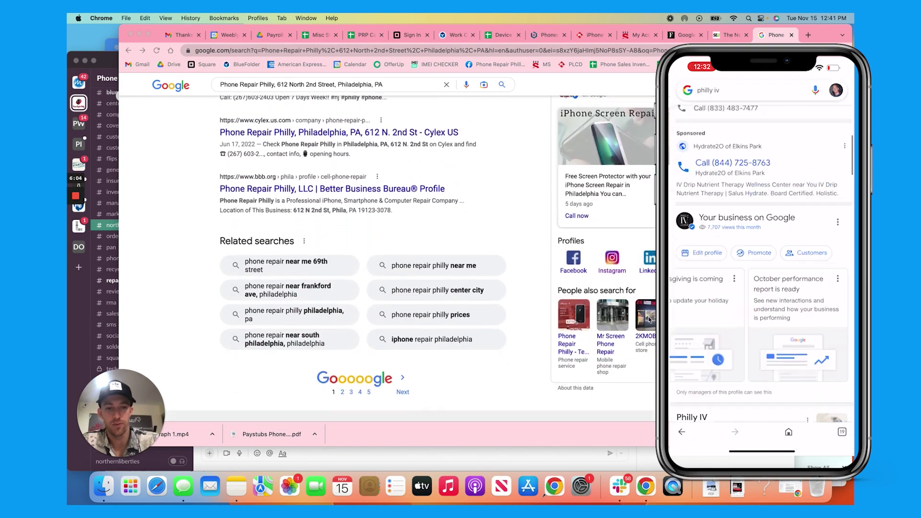
pyautogui.scroll(10, 632, 248)
pyautogui.scroll(5, 632, 248)
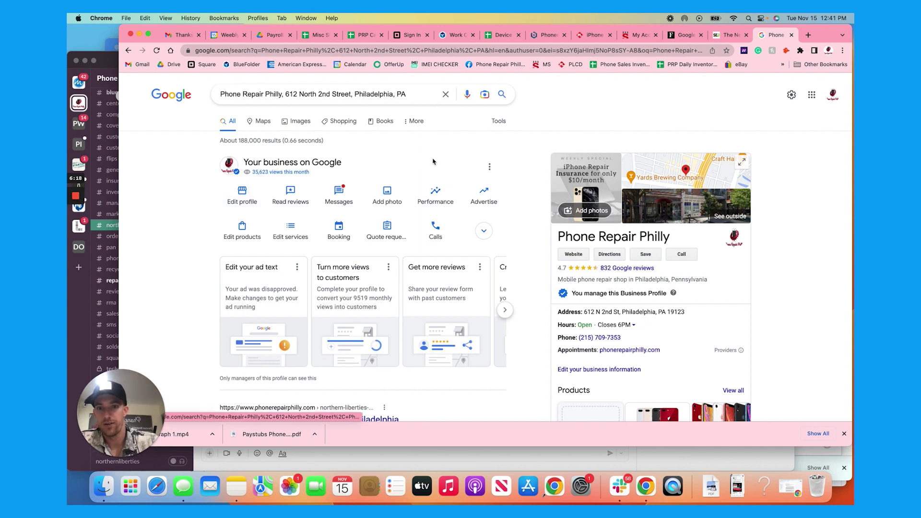
# - Open the business information editor and scroll through name, categories and description
pyautogui.click(489, 167)
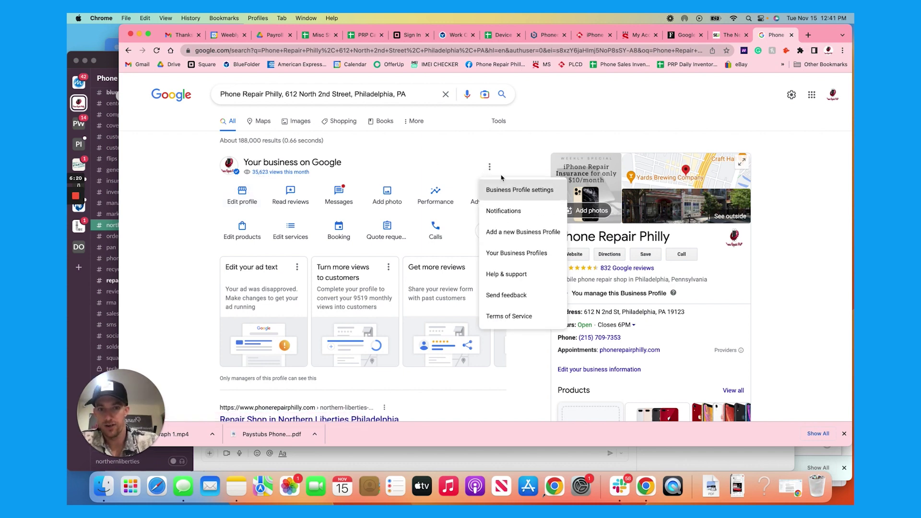
pyautogui.click(250, 205)
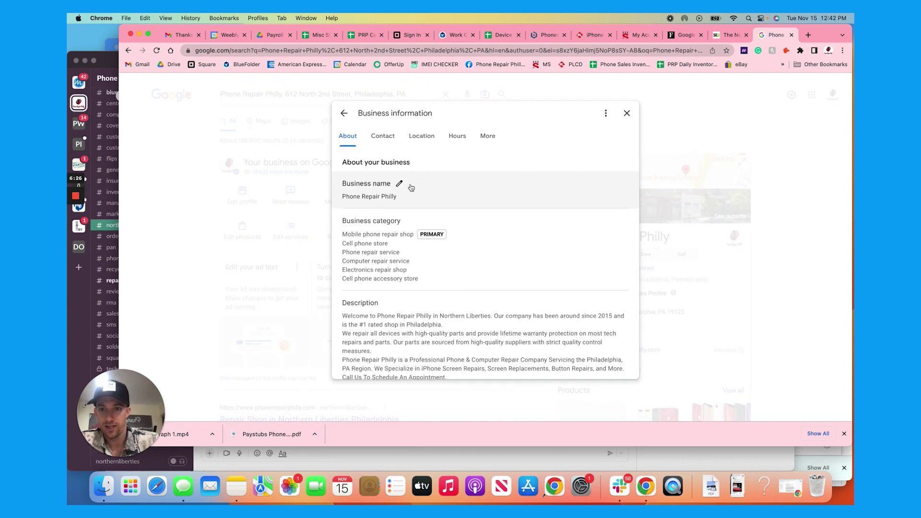
pyautogui.scroll(-3, 411, 187)
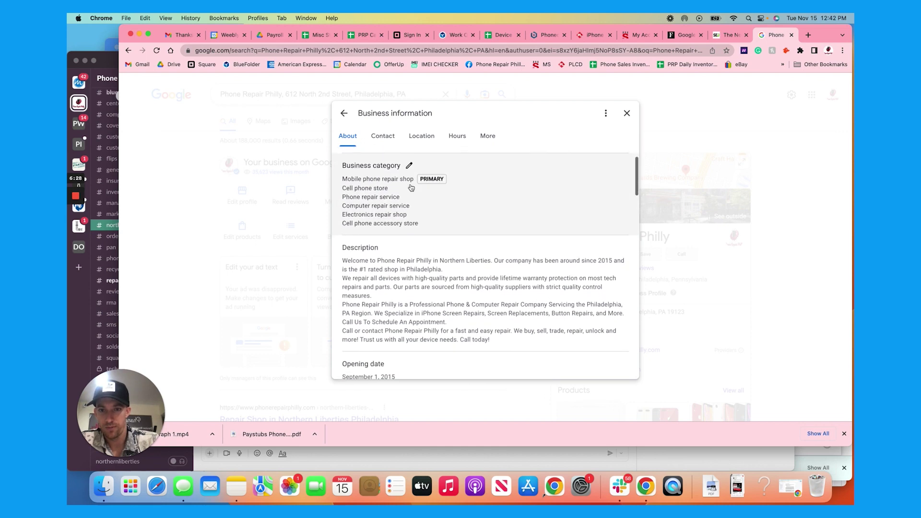
pyautogui.scroll(-3, 411, 188)
pyautogui.scroll(3, 407, 188)
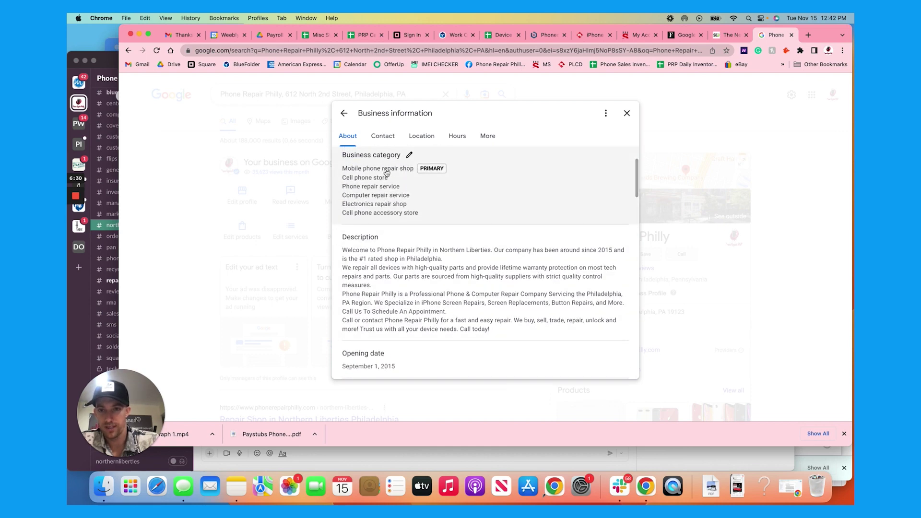
pyautogui.scroll(-4, 397, 221)
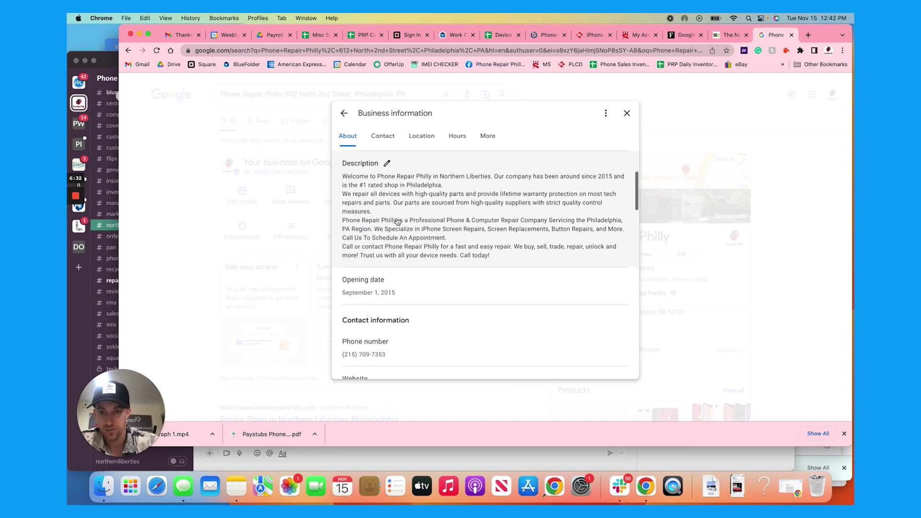
pyautogui.scroll(-9, 397, 221)
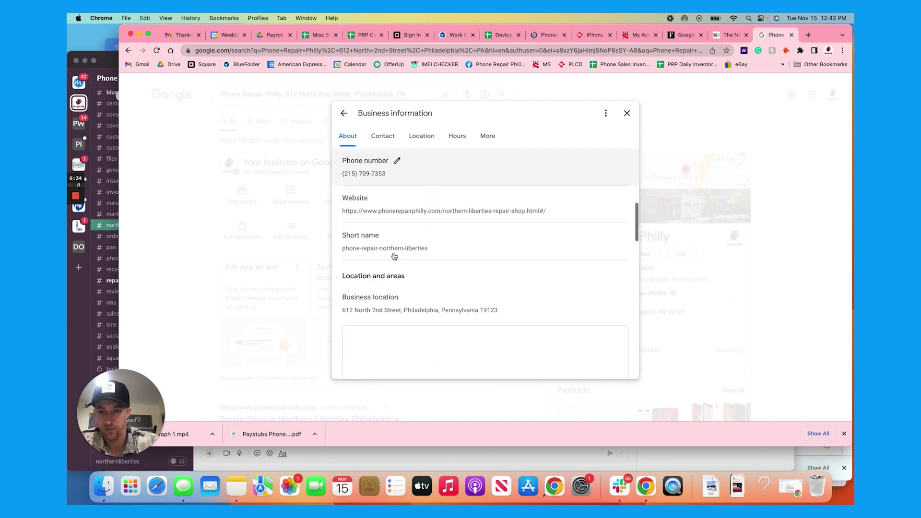
pyautogui.scroll(-3, 394, 256)
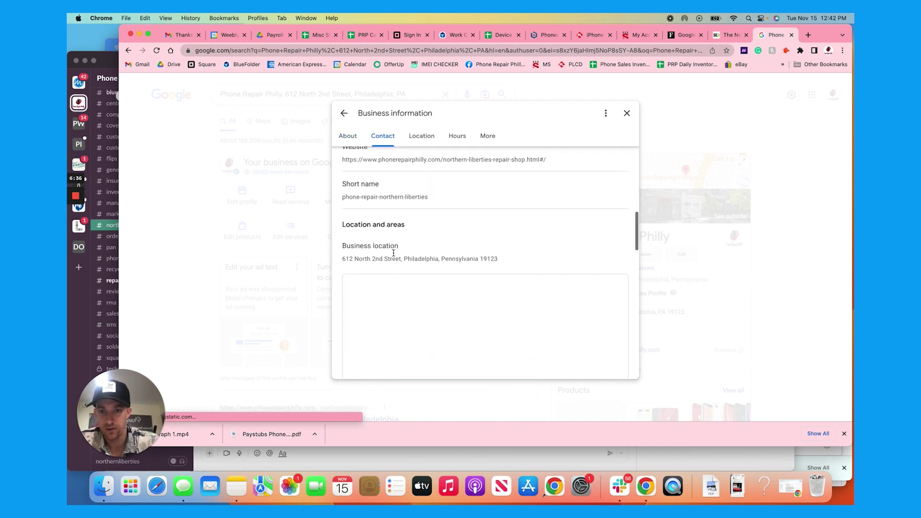
pyautogui.scroll(-15, 393, 252)
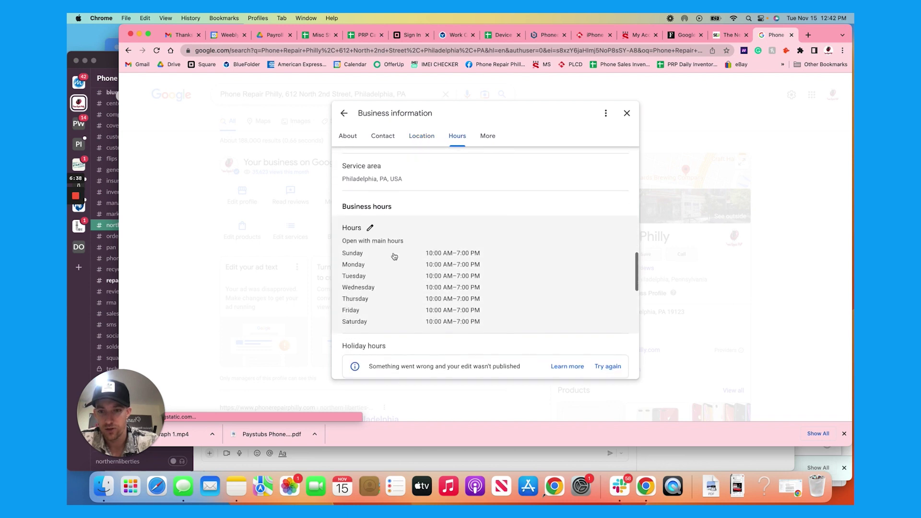
pyautogui.scroll(-12, 394, 256)
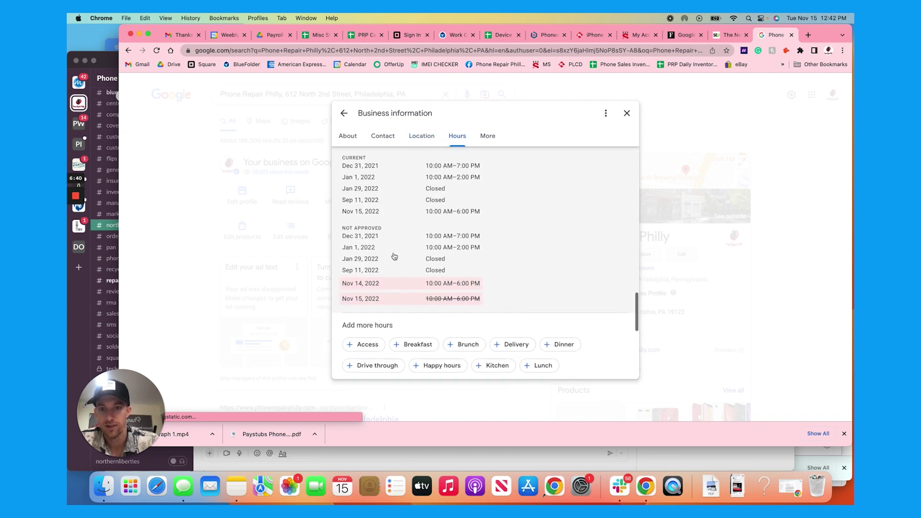
pyautogui.scroll(-1, 394, 256)
pyautogui.scroll(-7, 396, 288)
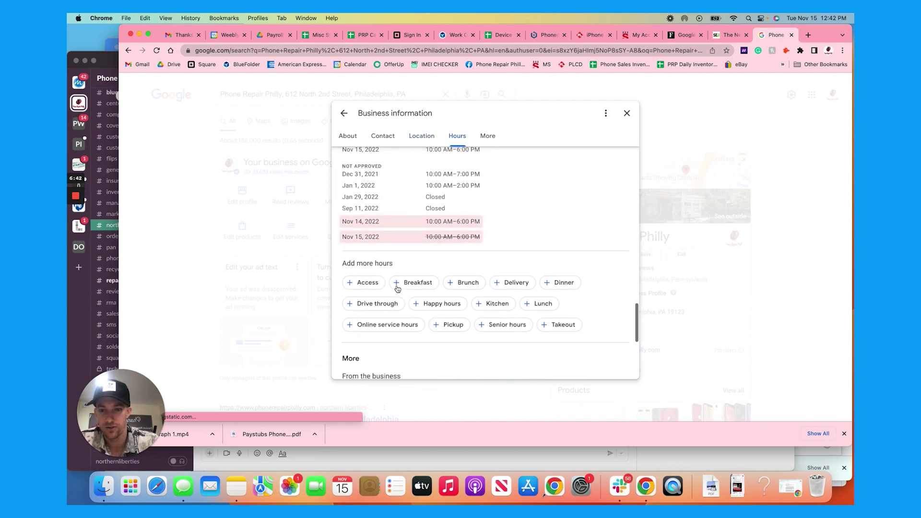
pyautogui.scroll(-10, 389, 254)
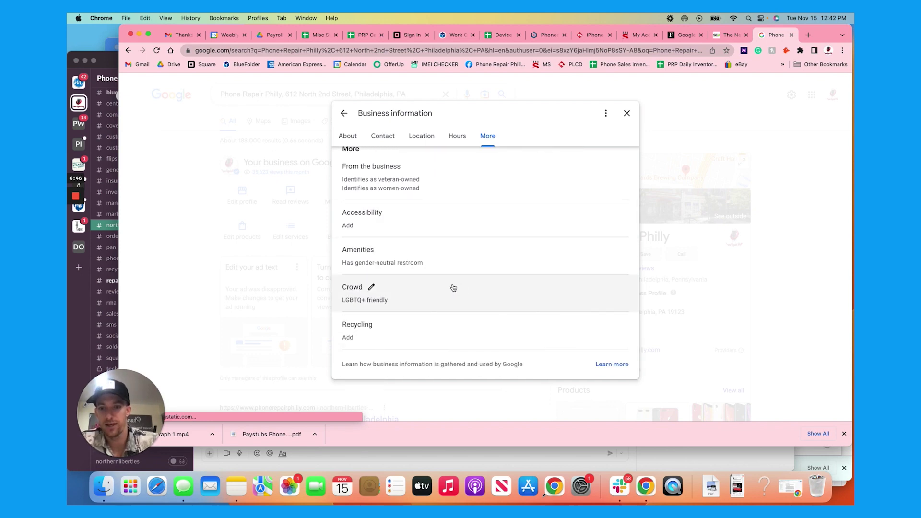
# - Check the Contact, Location, Hours and More sections, then close the editor
pyautogui.click(386, 141)
pyautogui.click(417, 140)
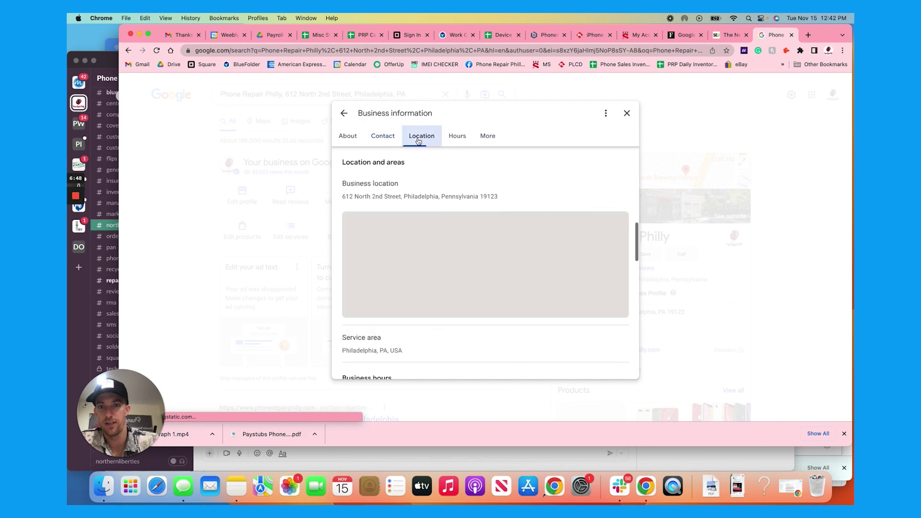
pyautogui.click(458, 139)
pyautogui.click(487, 140)
pyautogui.scroll(20, 480, 154)
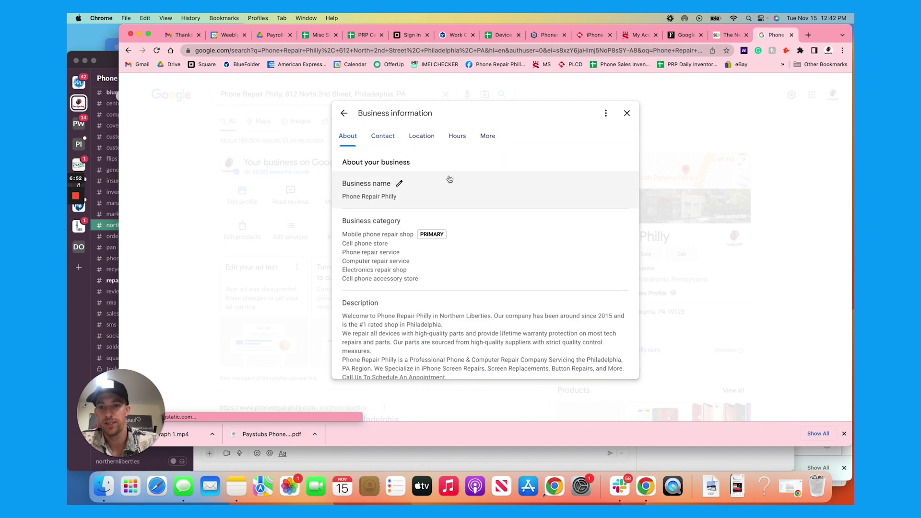
pyautogui.click(344, 113)
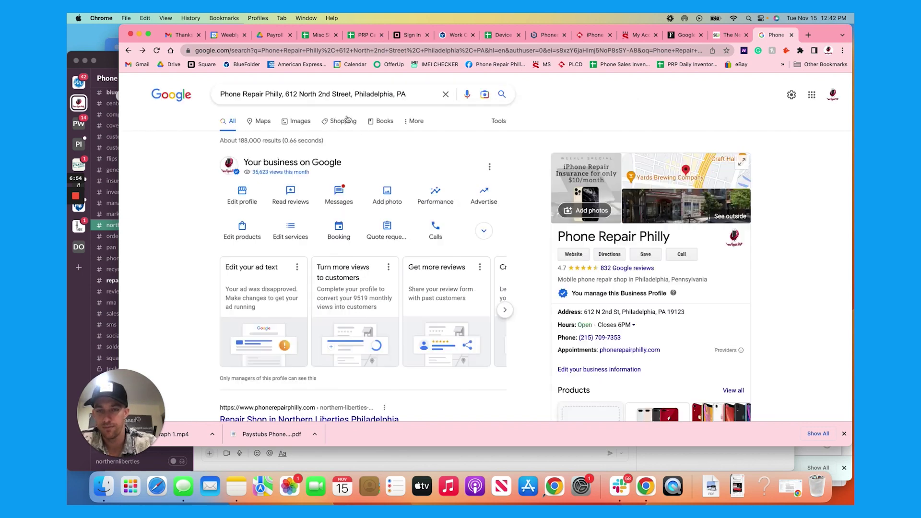
# - Reply to the phone-screen review: 'thanks for choosing Phone Repair Philly for your phone screen repair'
pyautogui.click(291, 192)
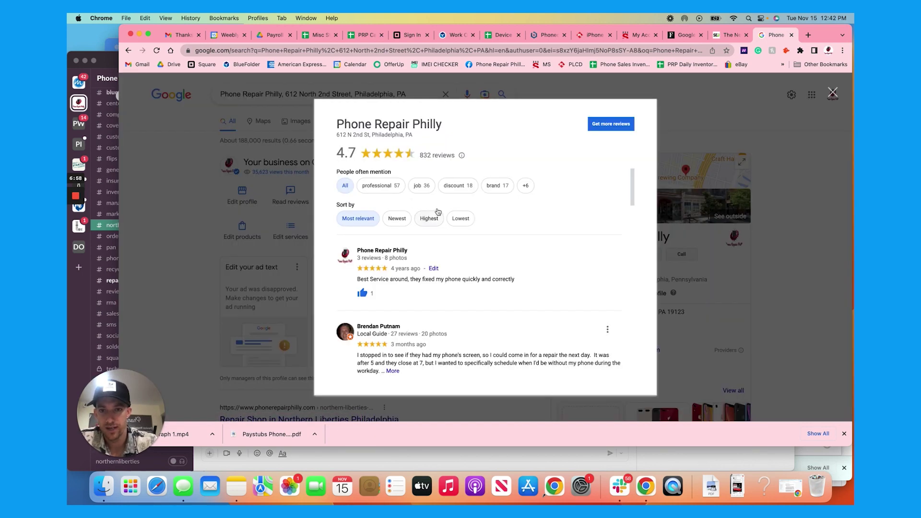
pyautogui.scroll(-2, 400, 205)
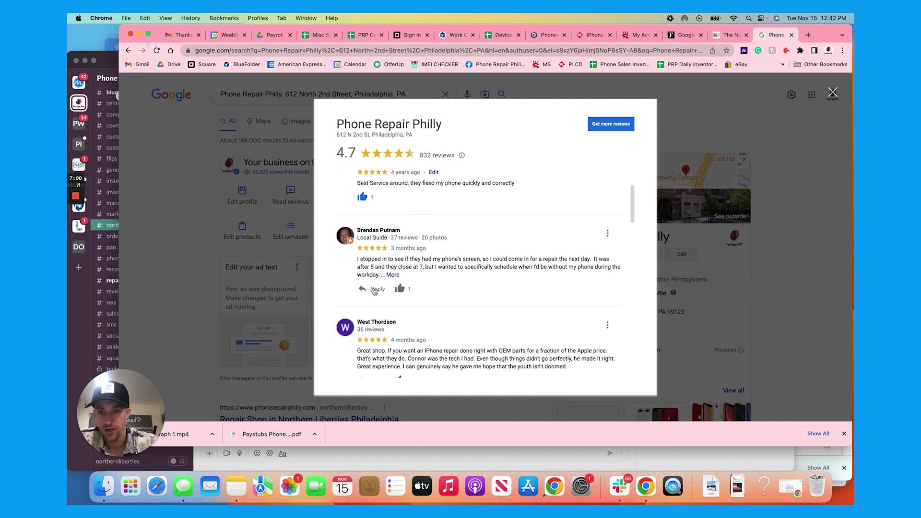
pyautogui.click(374, 290)
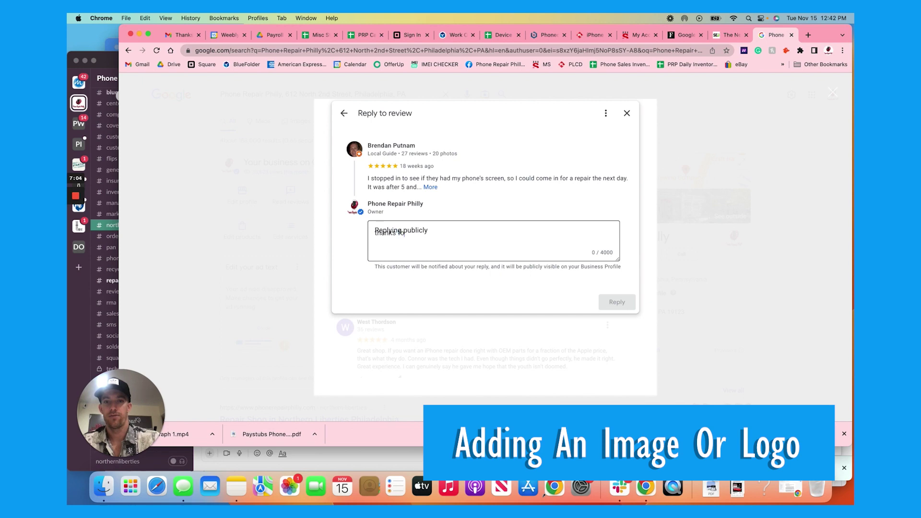
pyautogui.write('thanks for choosing ir')
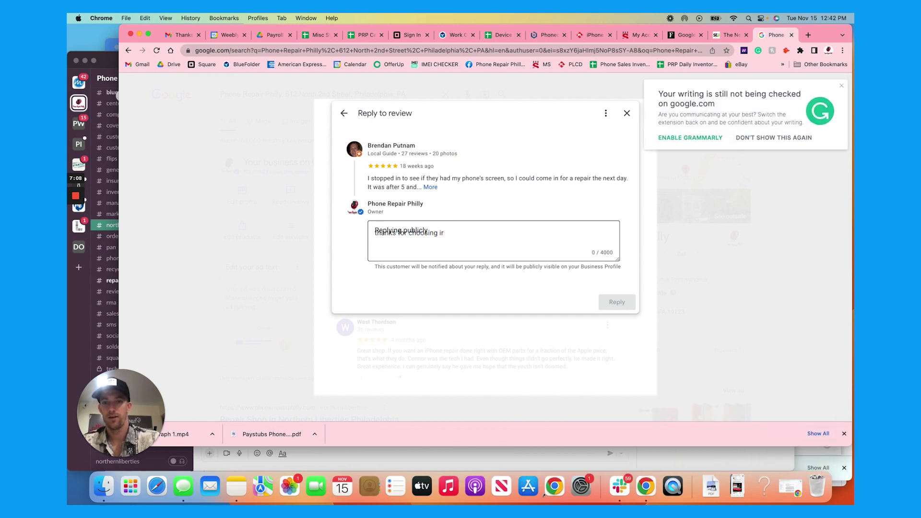
pyautogui.press('BackSpace')
pyautogui.press('BackSpace')
pyautogui.write('Phone Repair Philly for your pho')
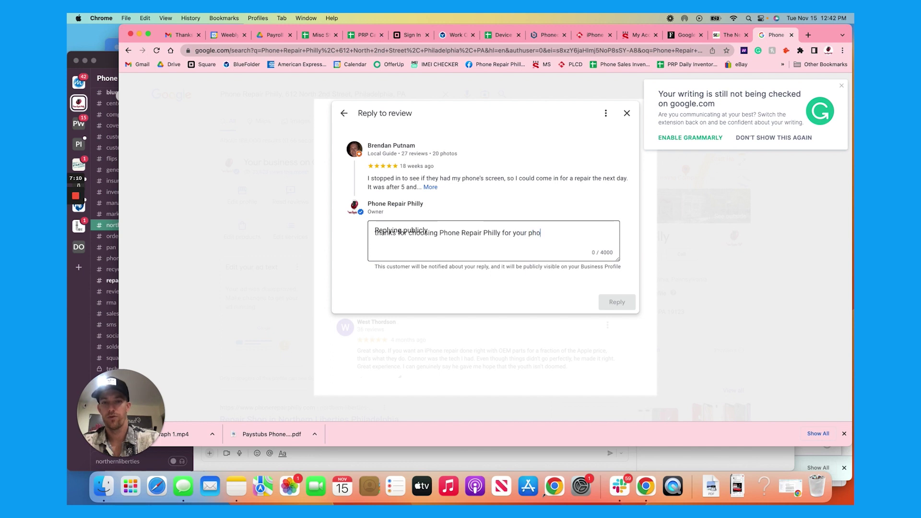
pyautogui.write('ne screen repa')
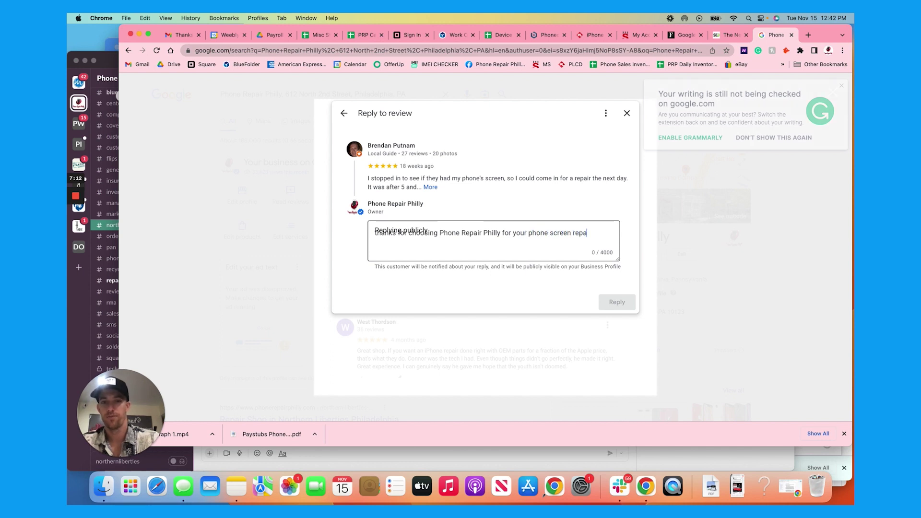
pyautogui.write('ir')
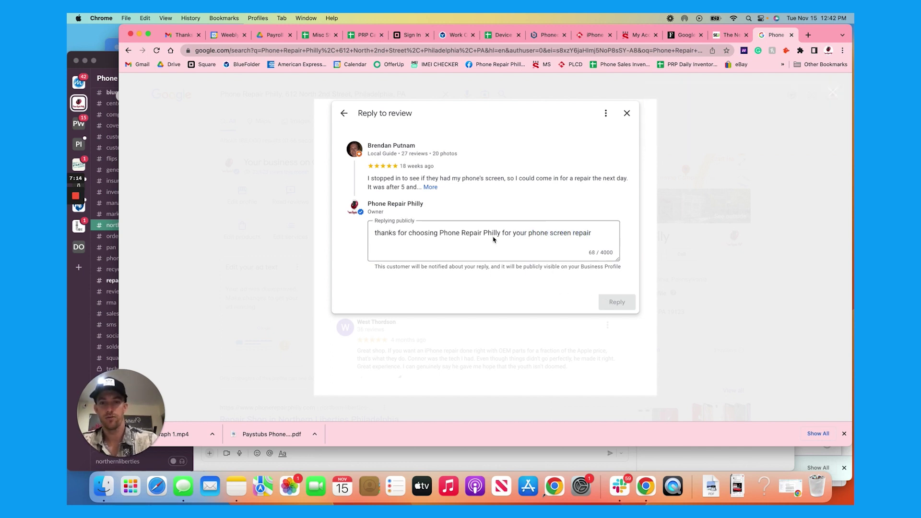
pyautogui.click(621, 302)
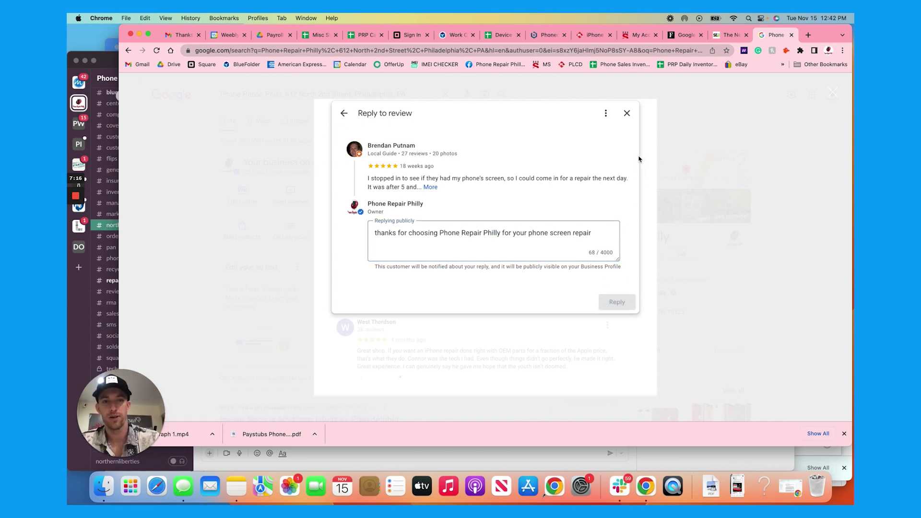
pyautogui.click(625, 114)
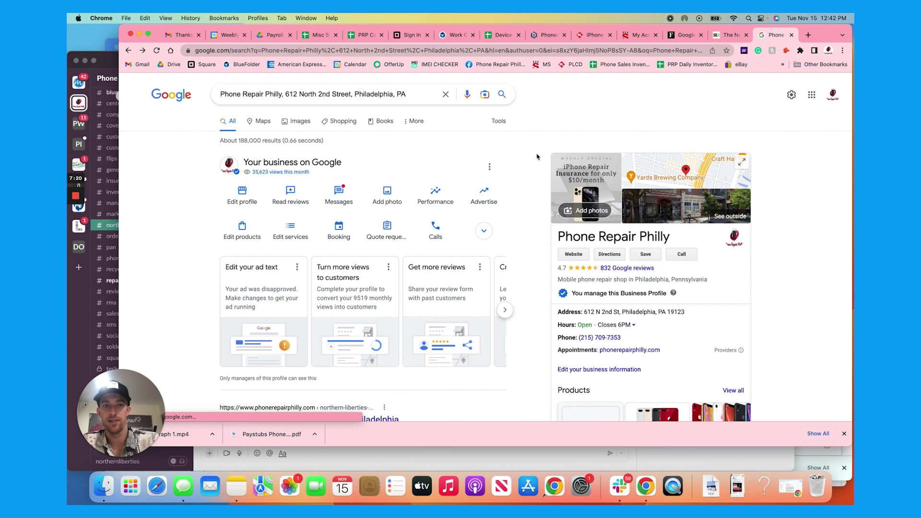
# - Greet the first contact and reply 'no thanks' to the review-selling offer
pyautogui.click(338, 198)
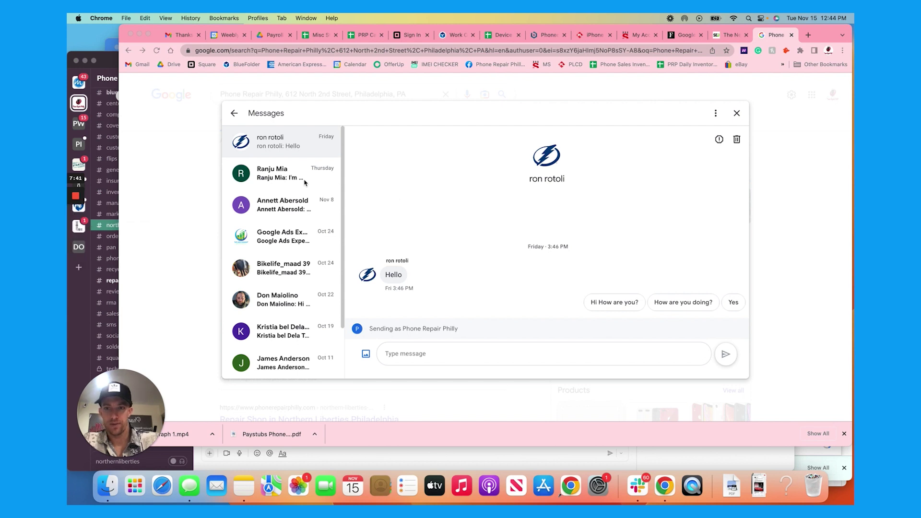
pyautogui.click(594, 308)
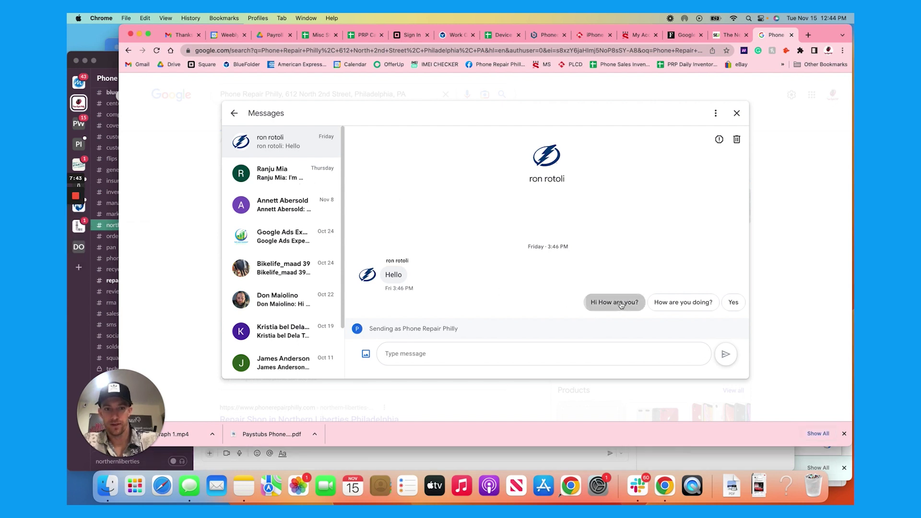
pyautogui.click(276, 173)
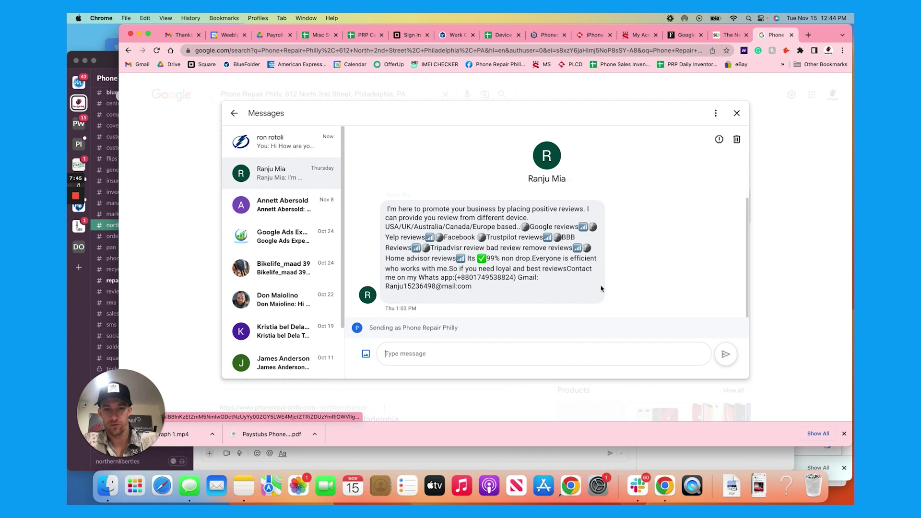
pyautogui.click(585, 353)
pyautogui.write('no thanks')
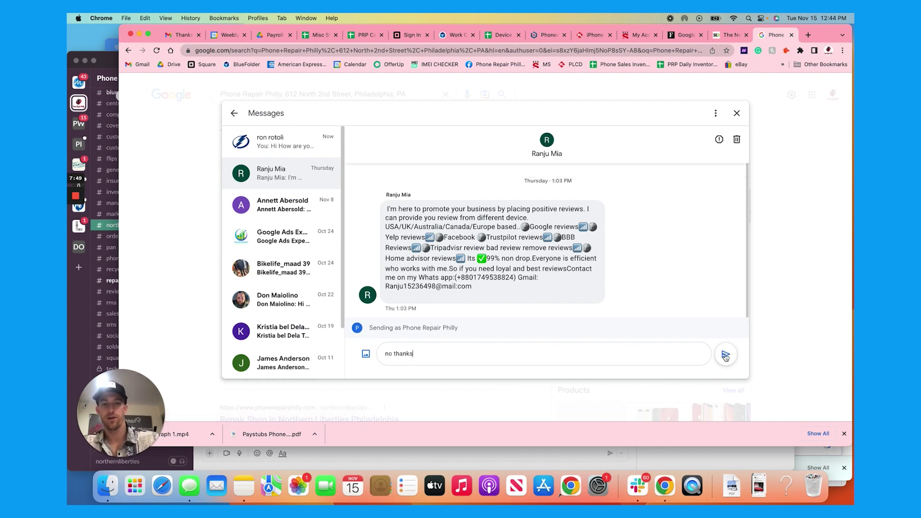
pyautogui.click(725, 356)
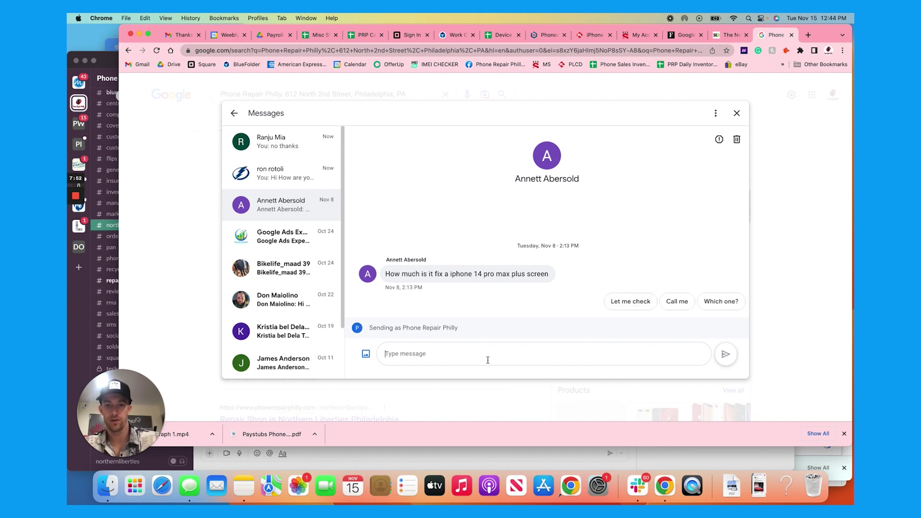
# - Quote around $400 for the iPhone 14 Pro Max screen and close Messages
pyautogui.write('around $400')
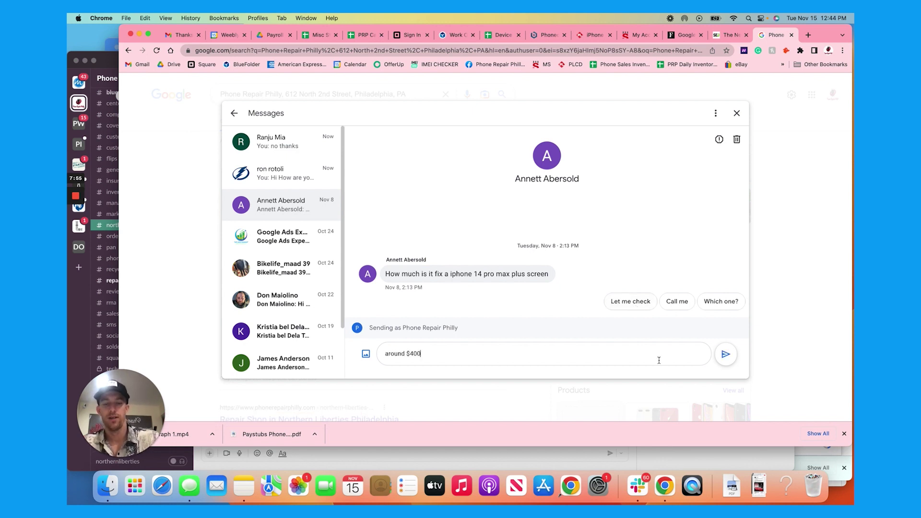
pyautogui.click(727, 355)
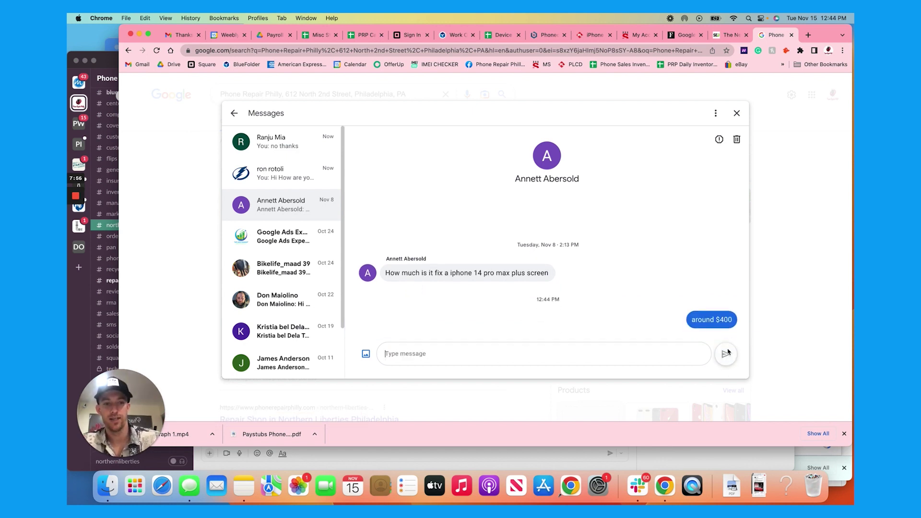
pyautogui.click(737, 113)
pyautogui.click(381, 194)
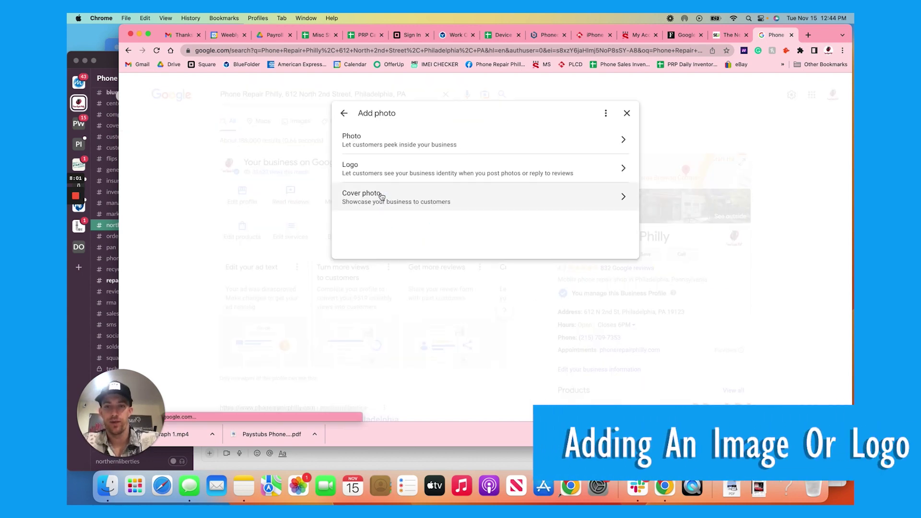
# - Upload the Logo 1/1 image as a business photo and close the confirmation
pyautogui.click(520, 149)
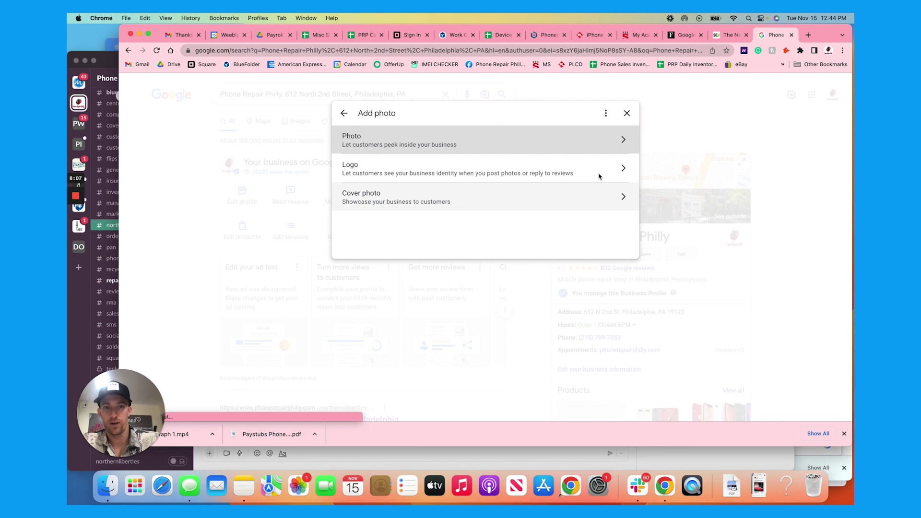
pyautogui.click(532, 143)
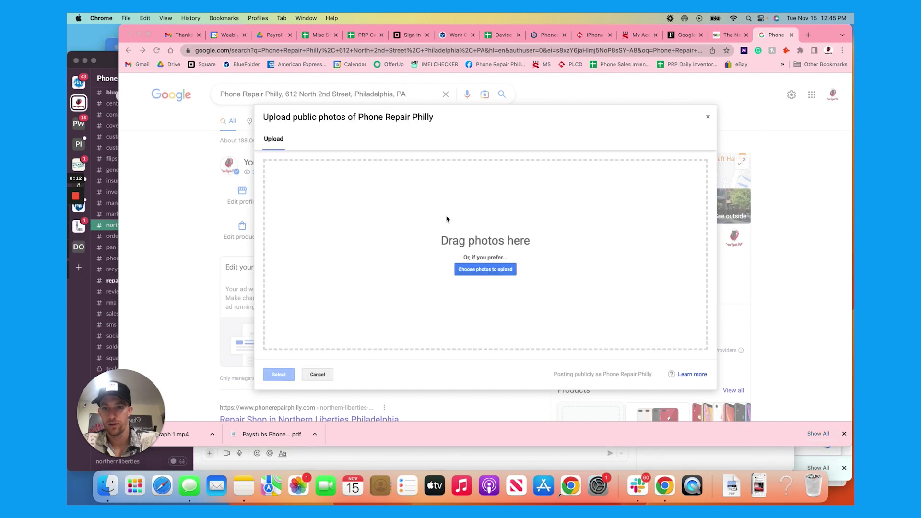
pyautogui.click(508, 269)
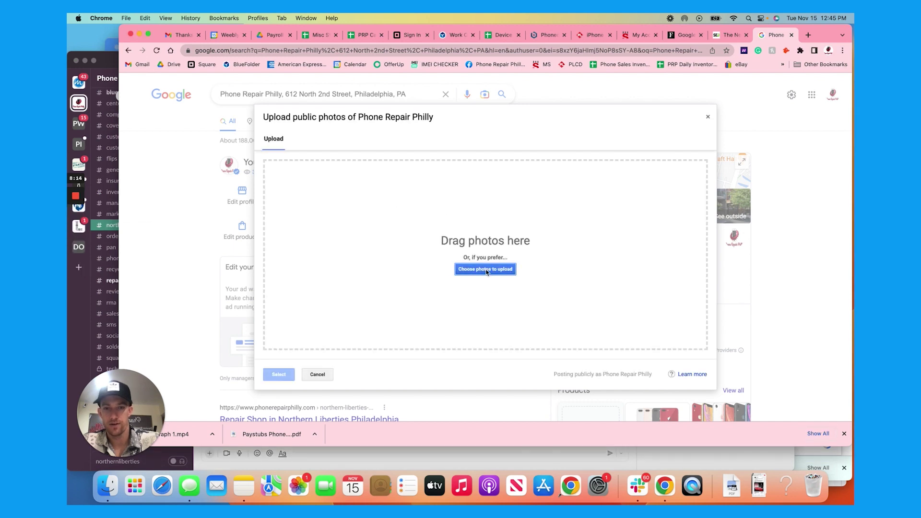
pyautogui.click(486, 270)
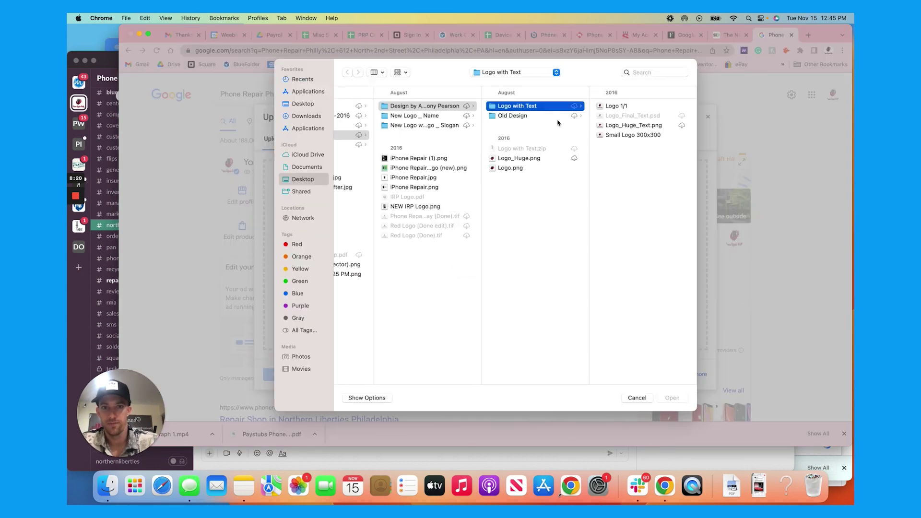
pyautogui.click(612, 108)
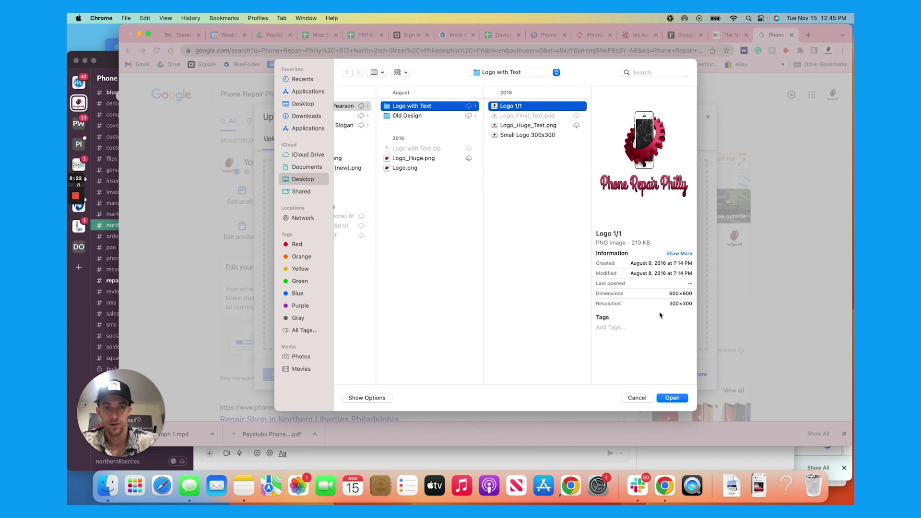
pyautogui.click(671, 399)
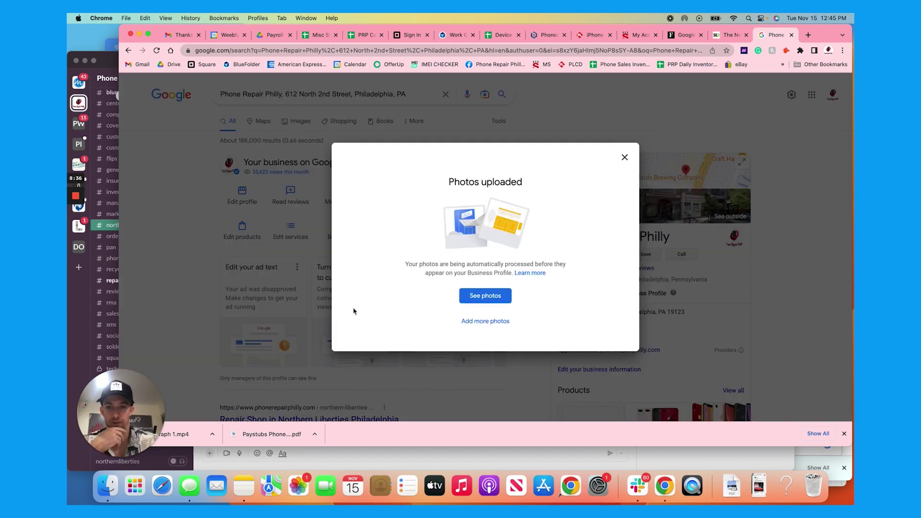
pyautogui.click(479, 295)
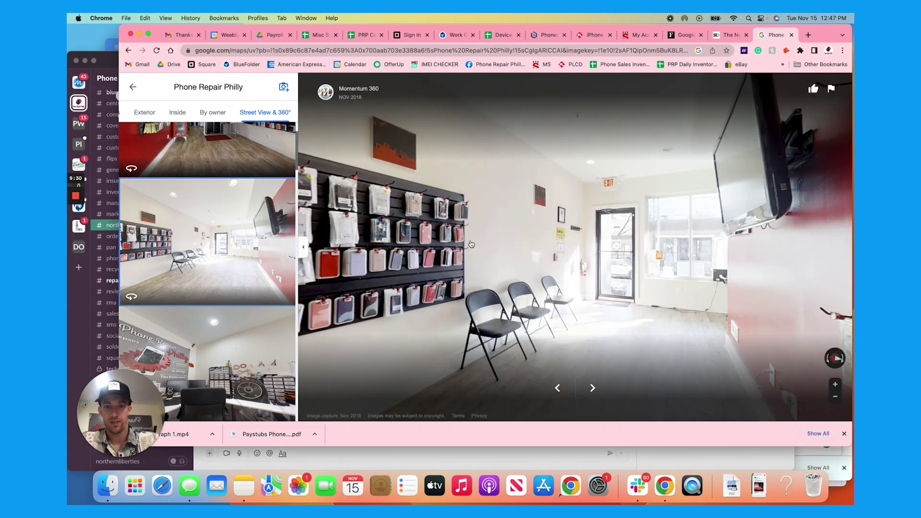
# - Walk the 360° interior tour past the phone-case wall and repair desk to the stock shelves
pyautogui.moveTo(479, 249); pyautogui.dragTo(644, 232)
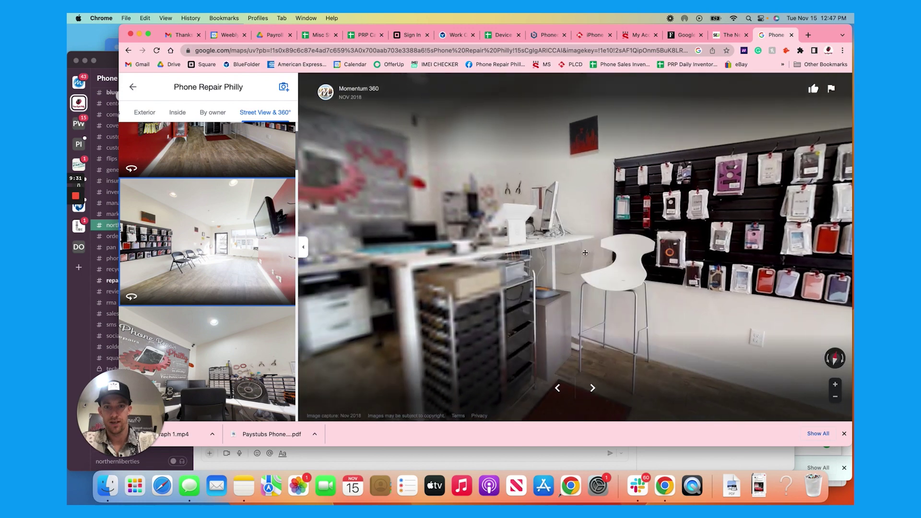
pyautogui.moveTo(535, 252); pyautogui.dragTo(628, 248)
pyautogui.click(514, 284)
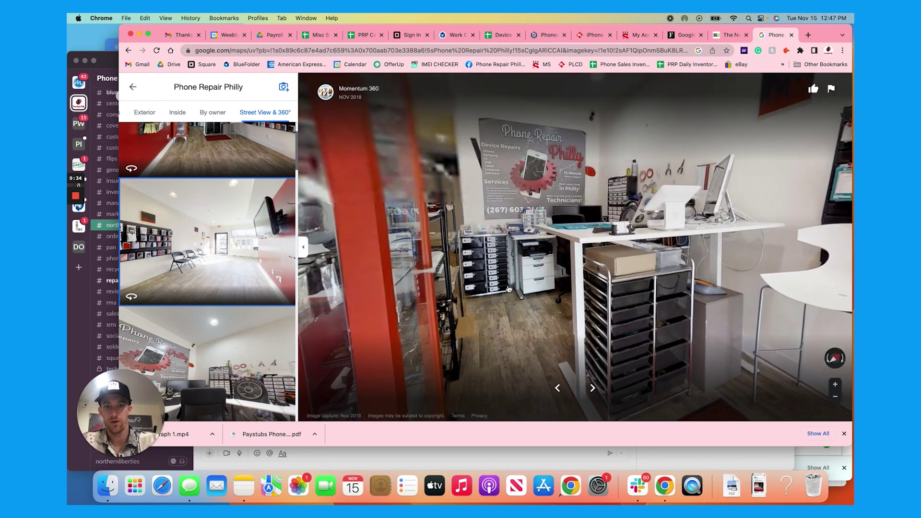
pyautogui.moveTo(608, 269); pyautogui.dragTo(793, 237)
pyautogui.click(792, 237)
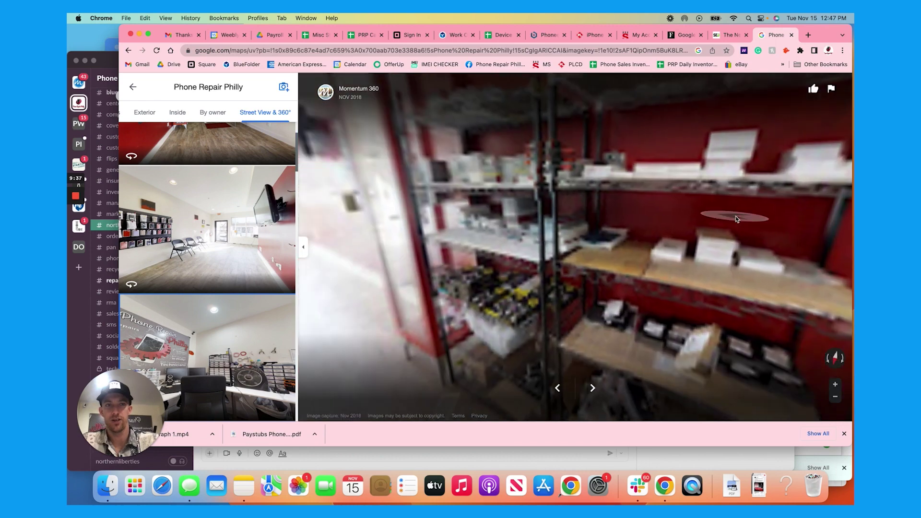
pyautogui.click(737, 210)
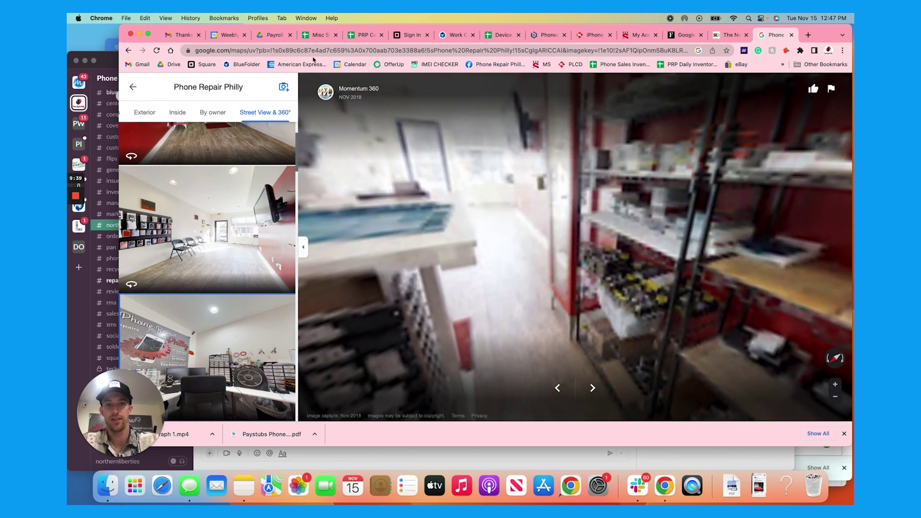
# - Search Google for 'phone repair Philly, 612 North 2nd Street, Philadelphia, PA' and expand all profile actions
pyautogui.click(306, 49)
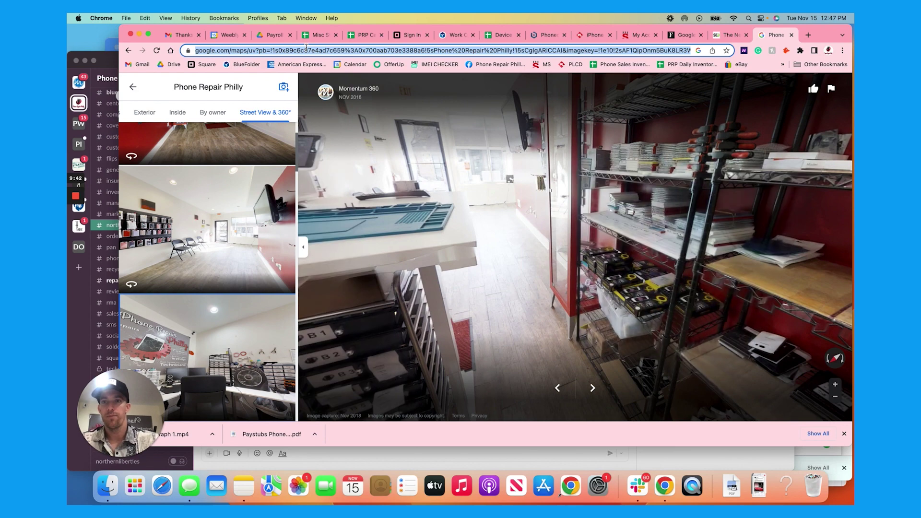
pyautogui.write('phone repair Philly, 612 North 2nd Street, Philadelphia, PA')
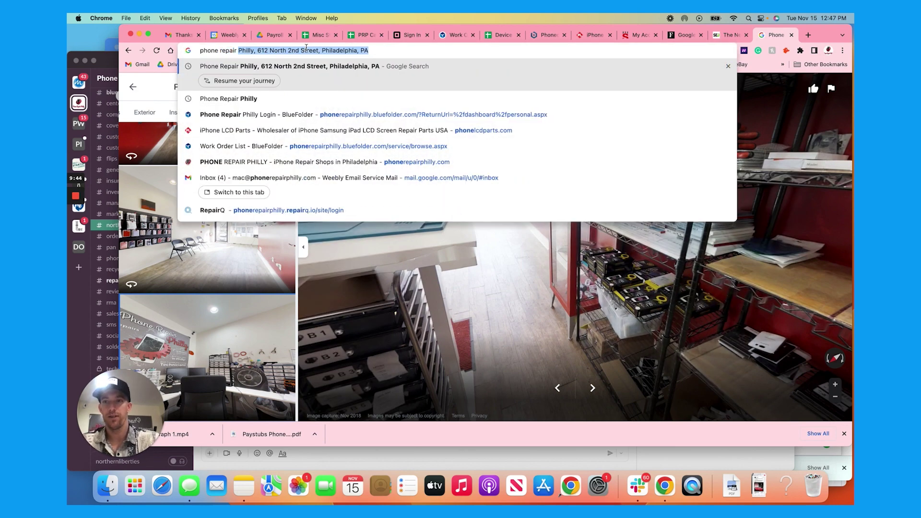
pyautogui.press('Return')
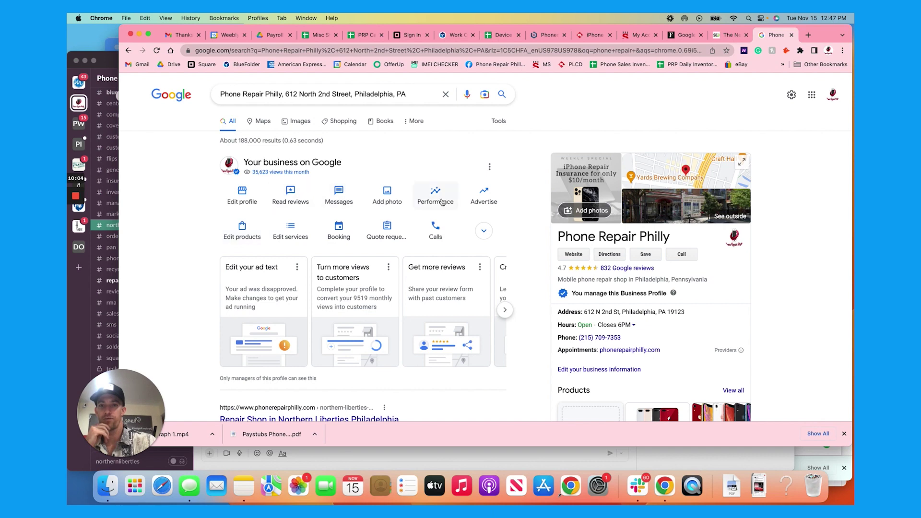
pyautogui.click(484, 232)
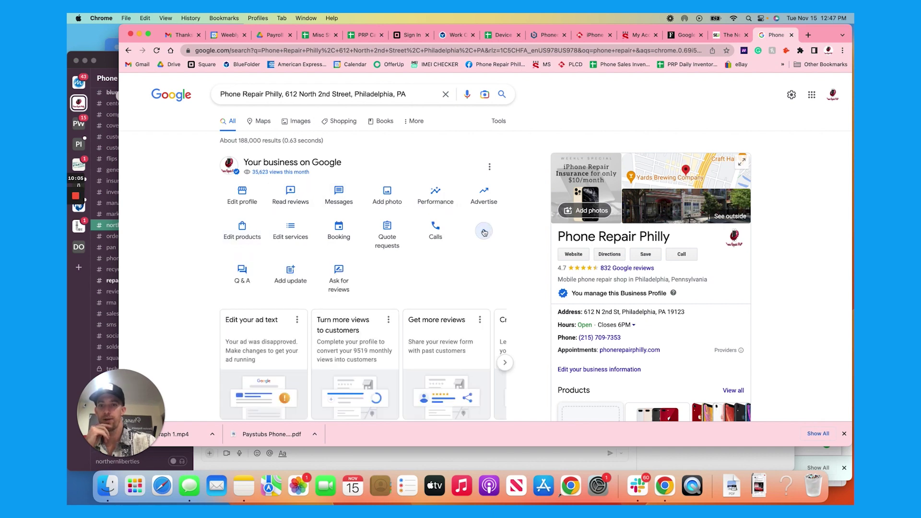
pyautogui.click(432, 199)
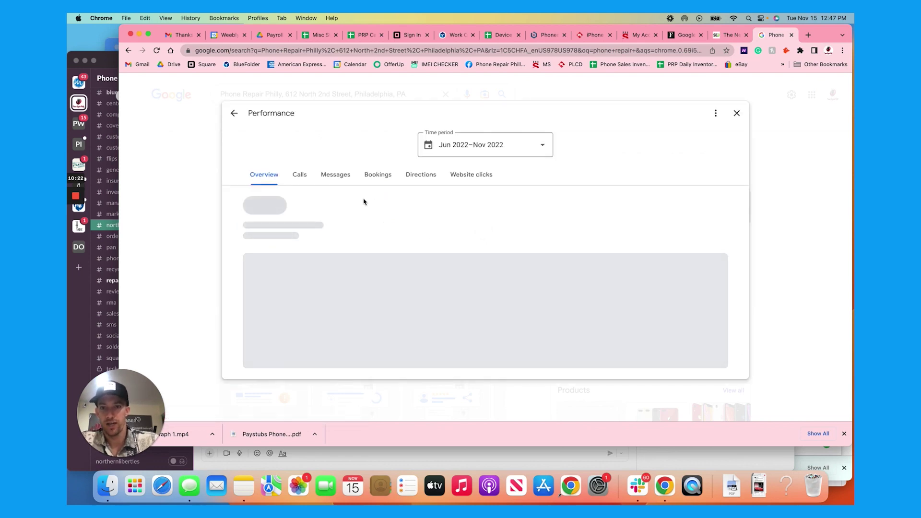
pyautogui.scroll(-1, 363, 202)
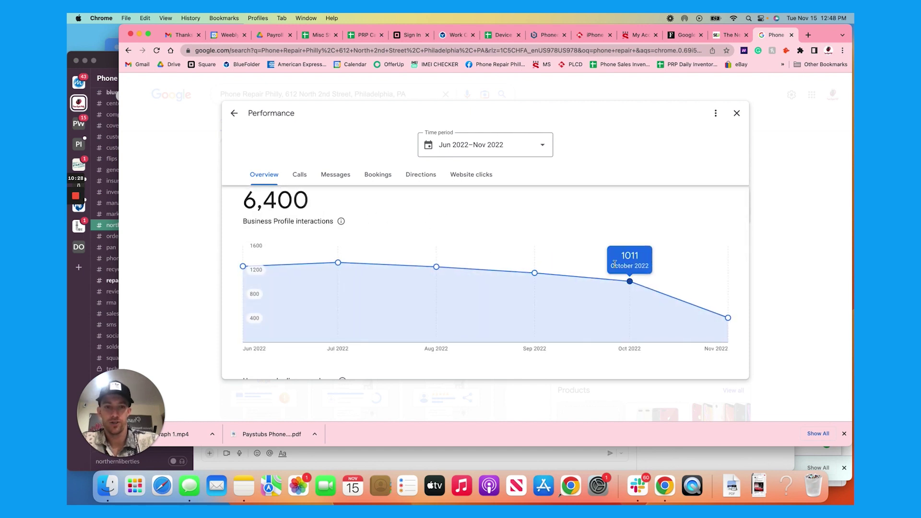
pyautogui.click(300, 178)
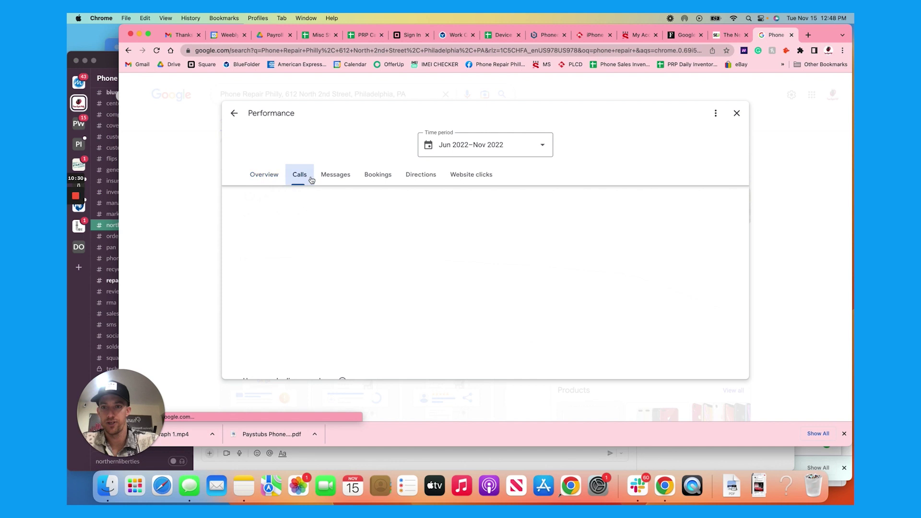
pyautogui.click(335, 177)
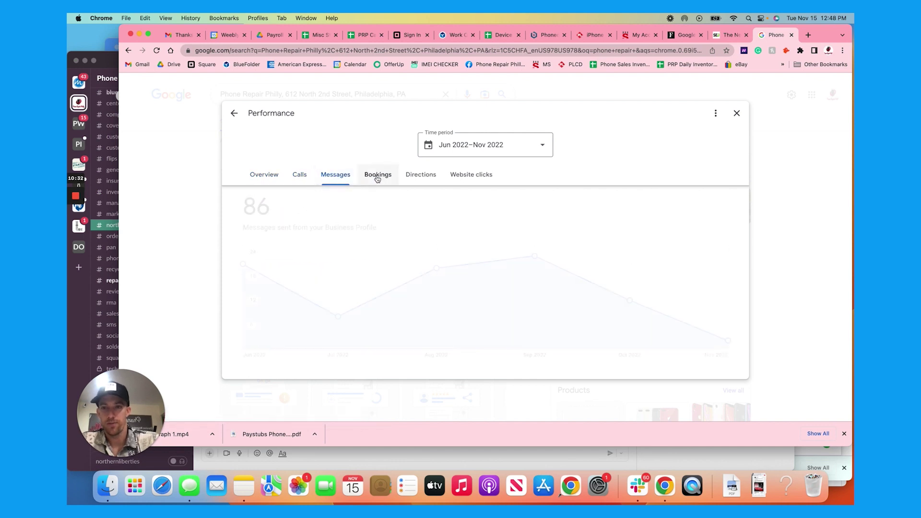
pyautogui.click(377, 177)
pyautogui.click(433, 179)
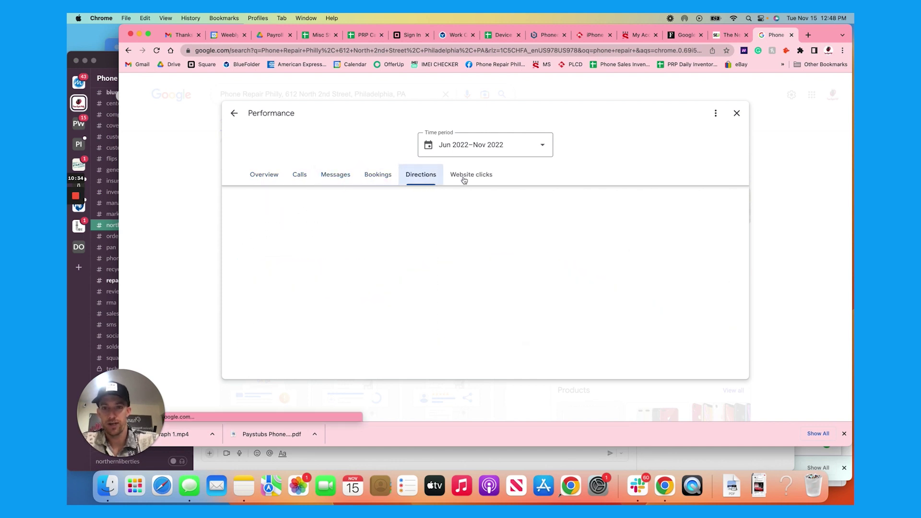
pyautogui.click(380, 179)
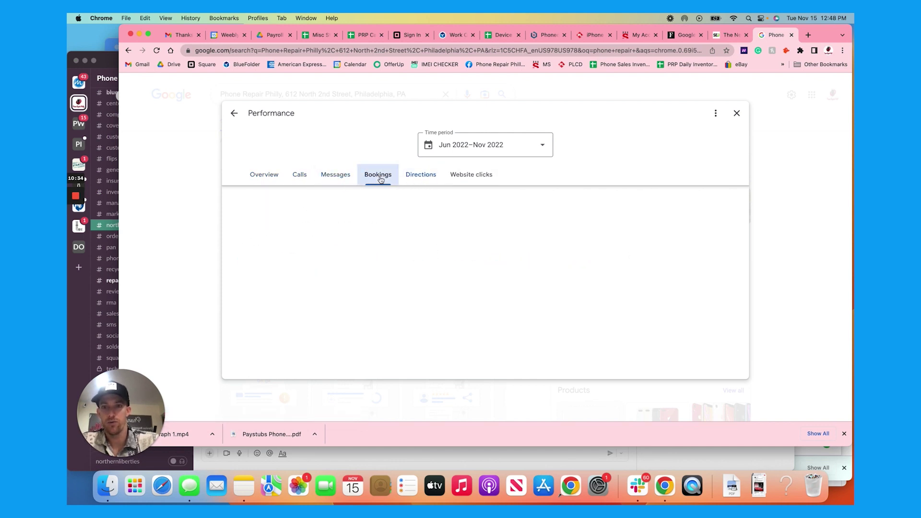
pyautogui.click(412, 179)
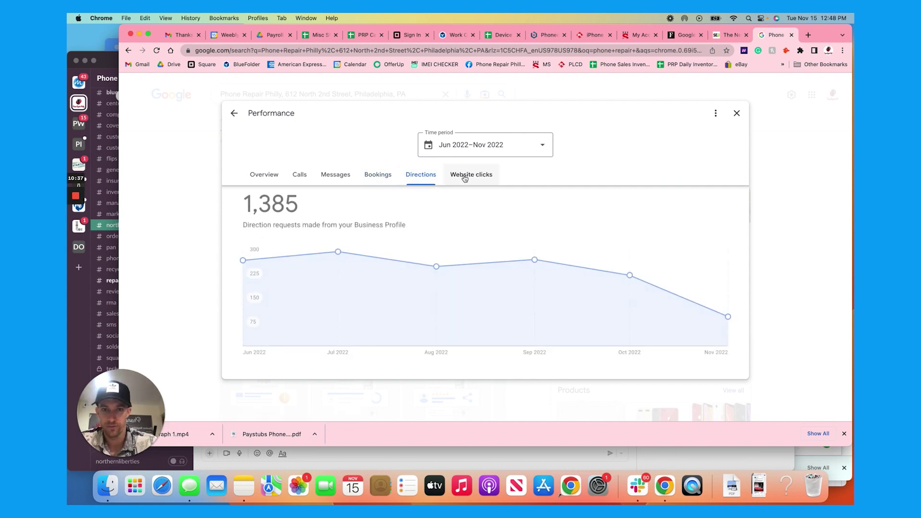
pyautogui.click(464, 179)
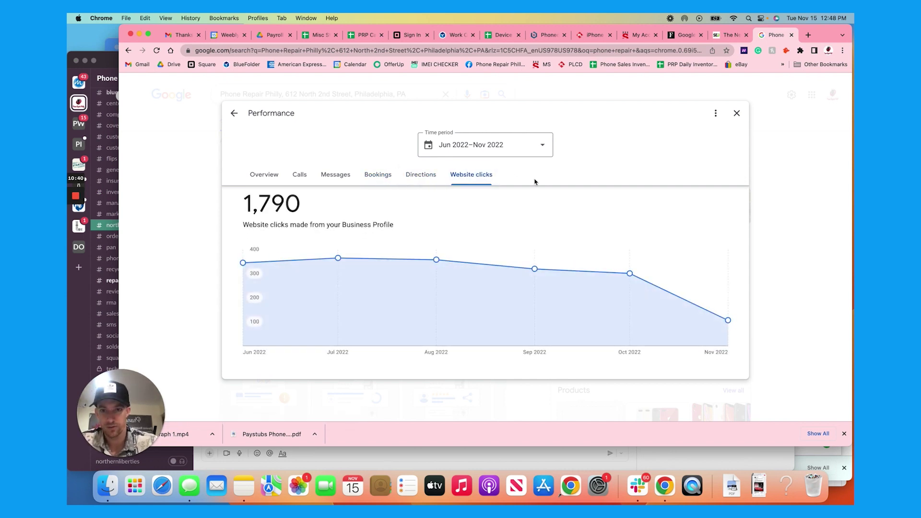
pyautogui.click(542, 144)
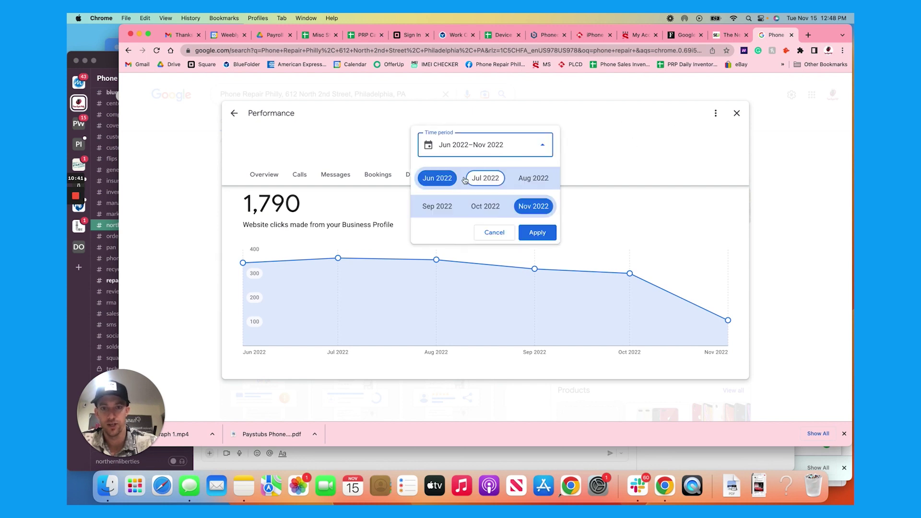
pyautogui.click(437, 178)
pyautogui.click(535, 231)
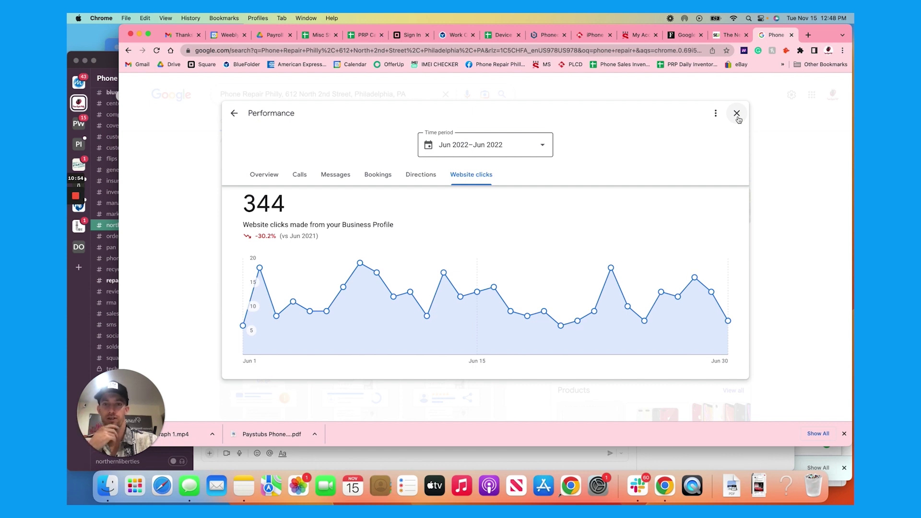
pyautogui.click(736, 115)
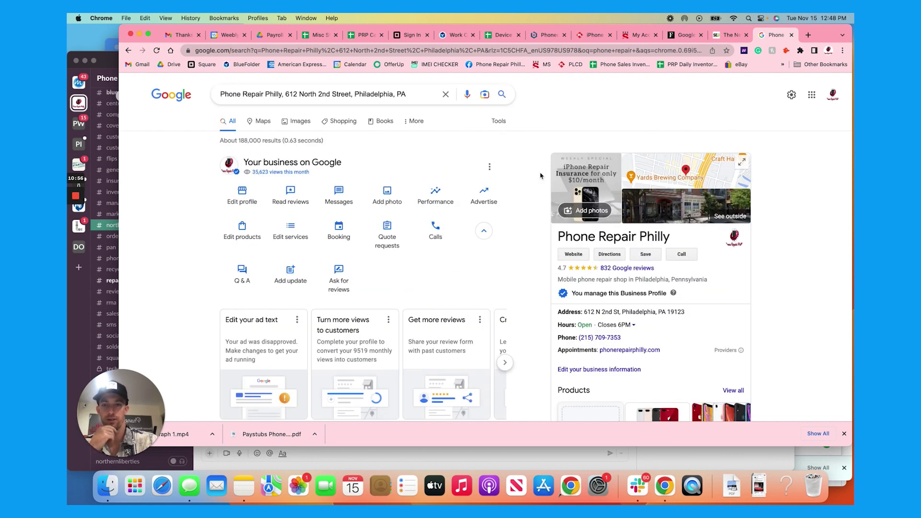
# - Open the business's Products listings and start adding a new product
pyautogui.click(245, 236)
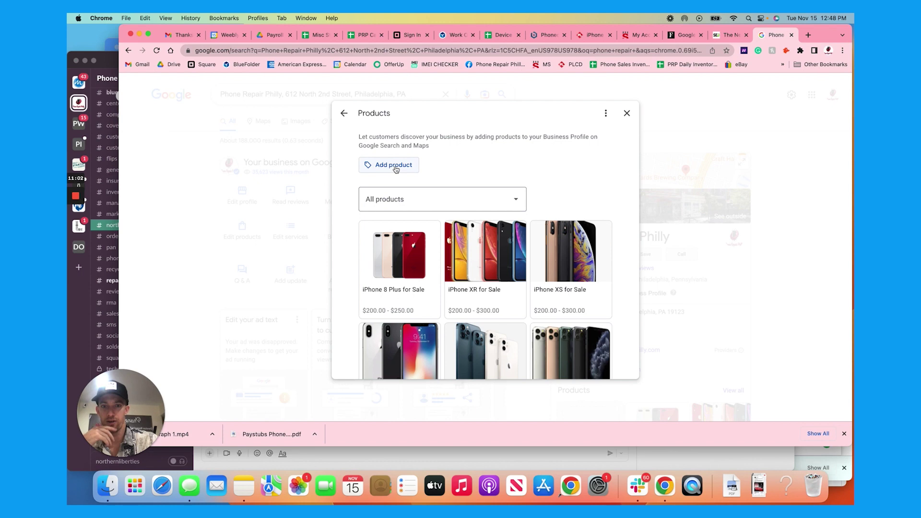
pyautogui.scroll(-3, 489, 226)
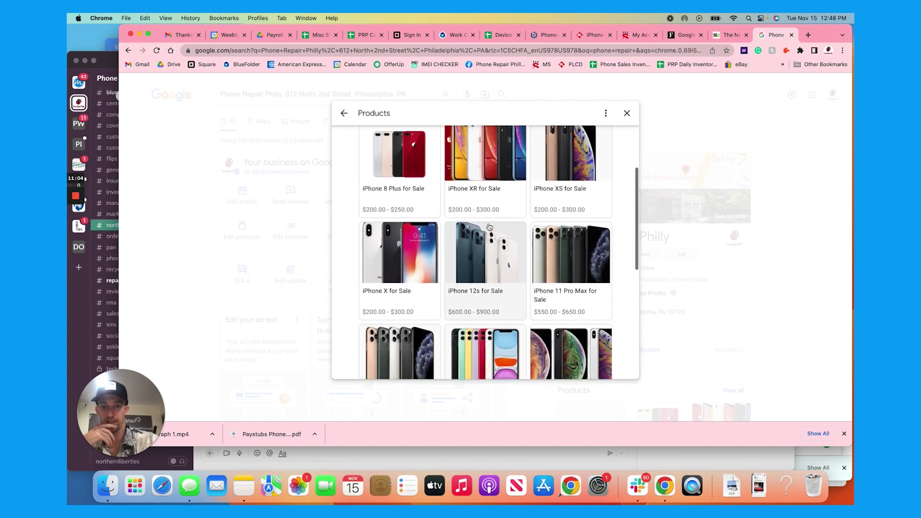
pyautogui.scroll(3, 489, 227)
pyautogui.click(399, 165)
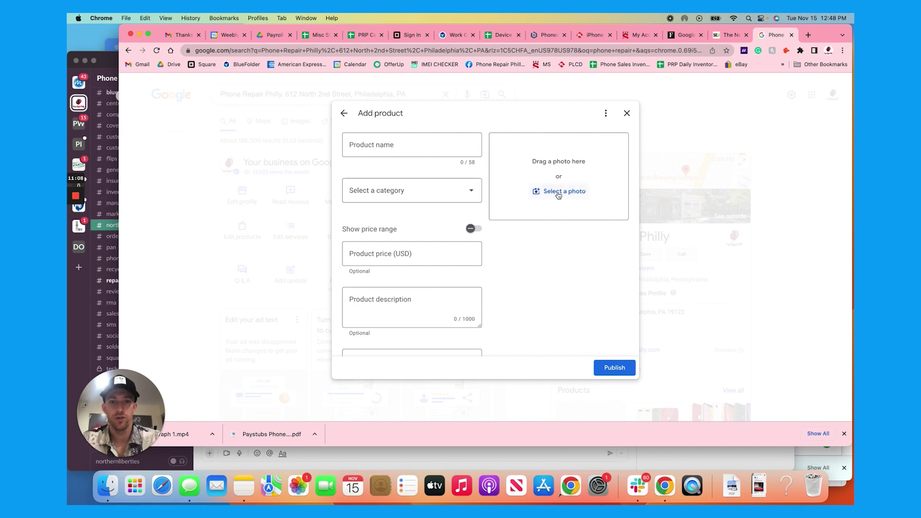
# - Enter an iPhone 14 product in category iPhone for Sale, priced 700–900, described 'iPhone 6GB'
pyautogui.click(416, 152)
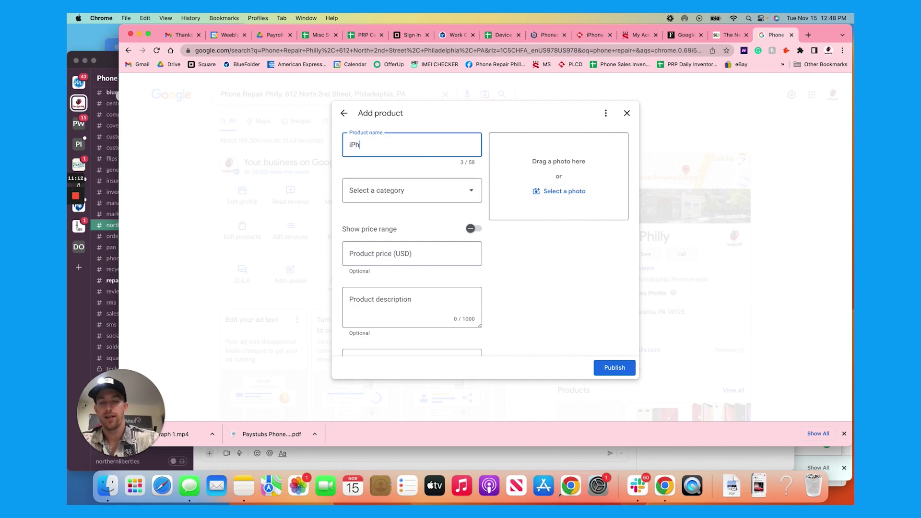
pyautogui.press('Tab')
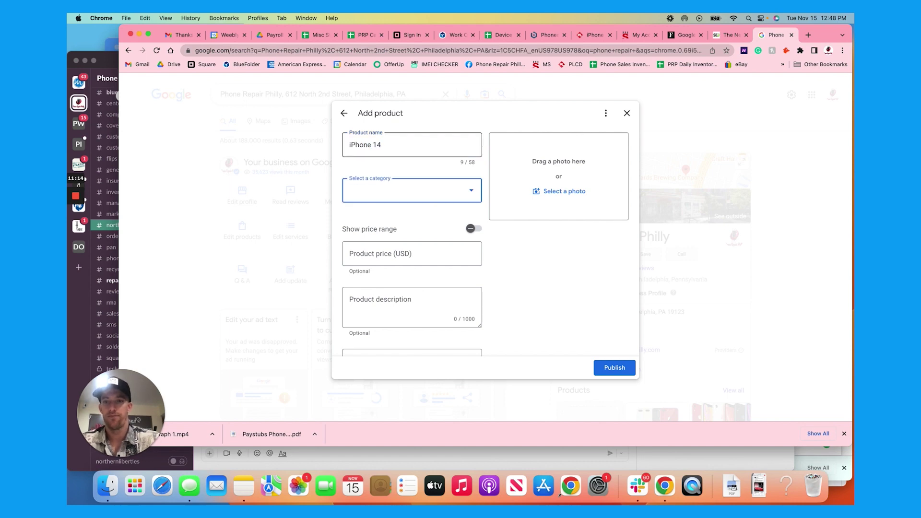
pyautogui.click(426, 197)
pyautogui.click(379, 238)
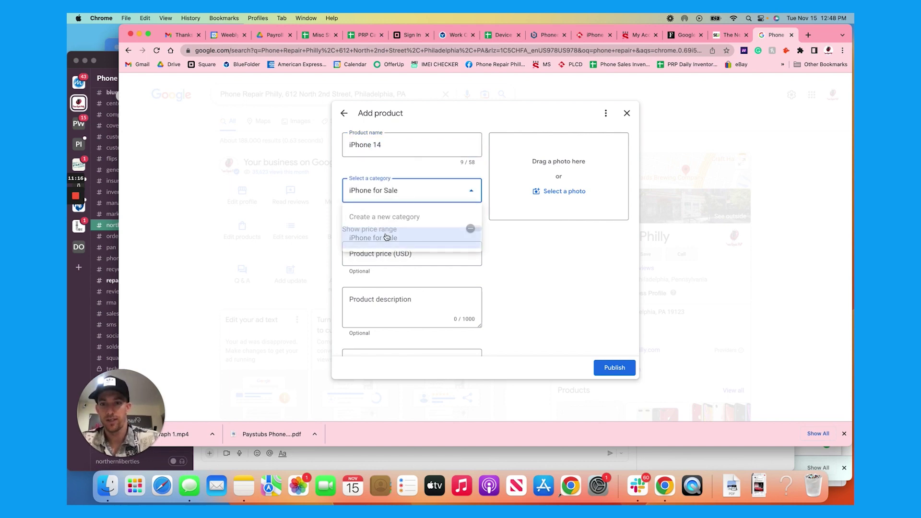
pyautogui.click(471, 229)
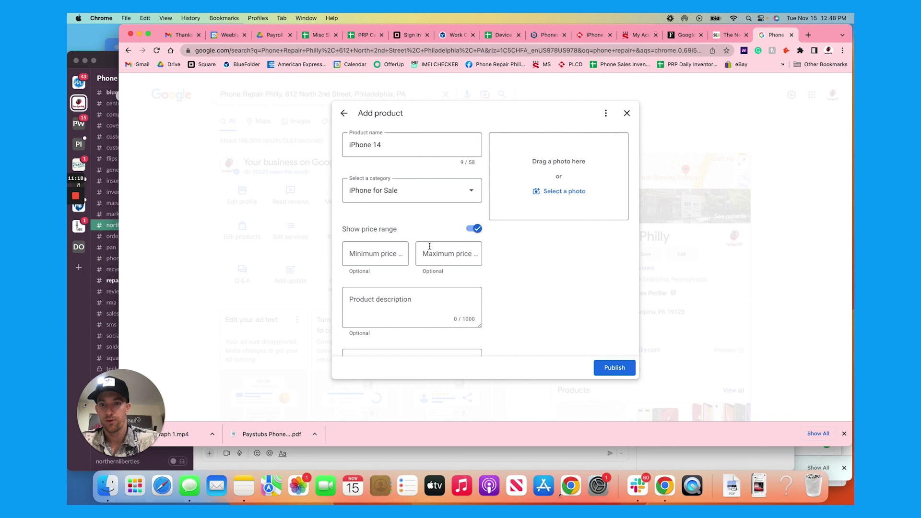
pyautogui.click(392, 255)
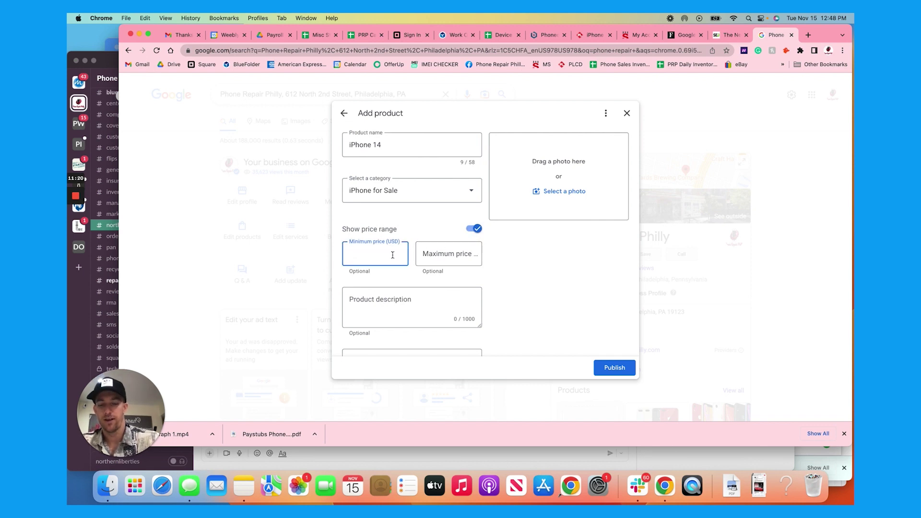
pyautogui.write('700')
pyautogui.press('Tab')
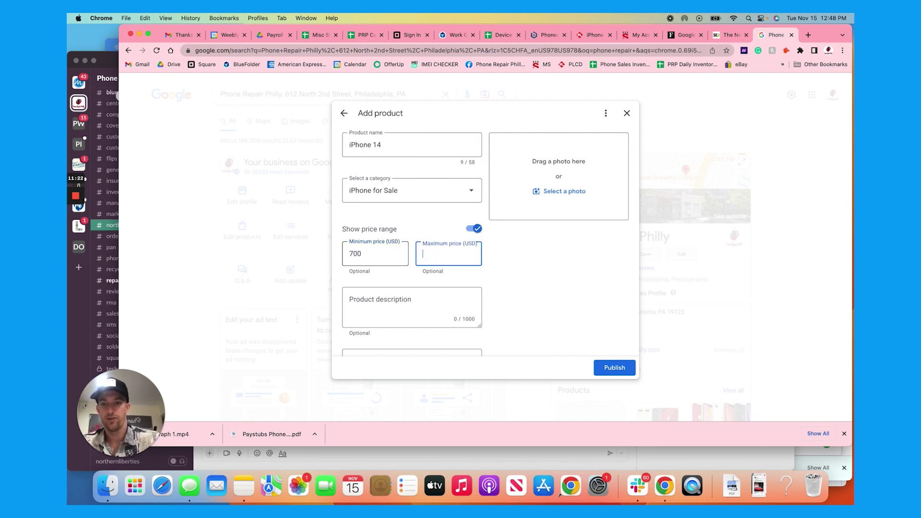
pyautogui.click(399, 298)
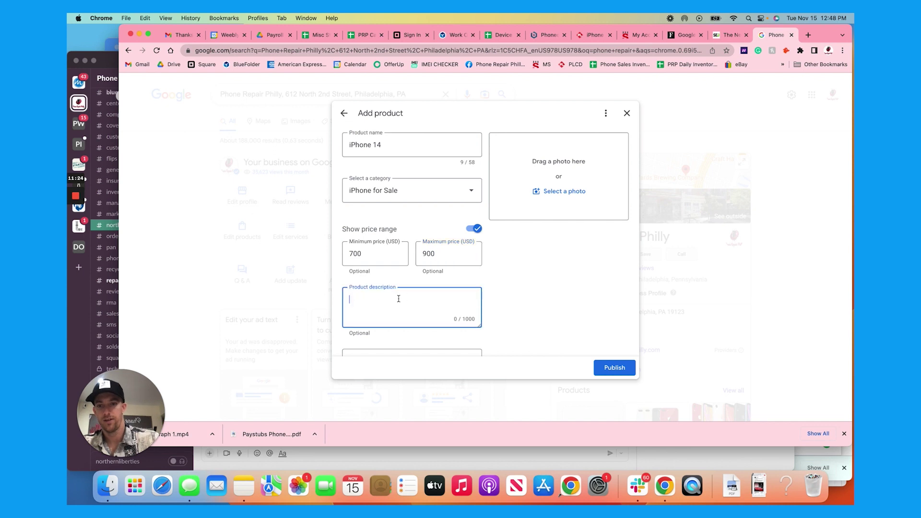
pyautogui.write('iPhone 14 for sale 12')
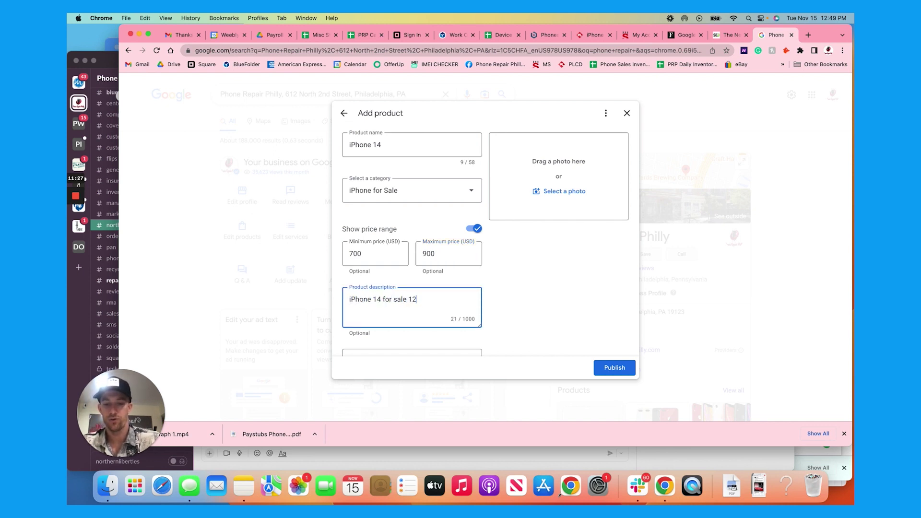
pyautogui.write('6GB')
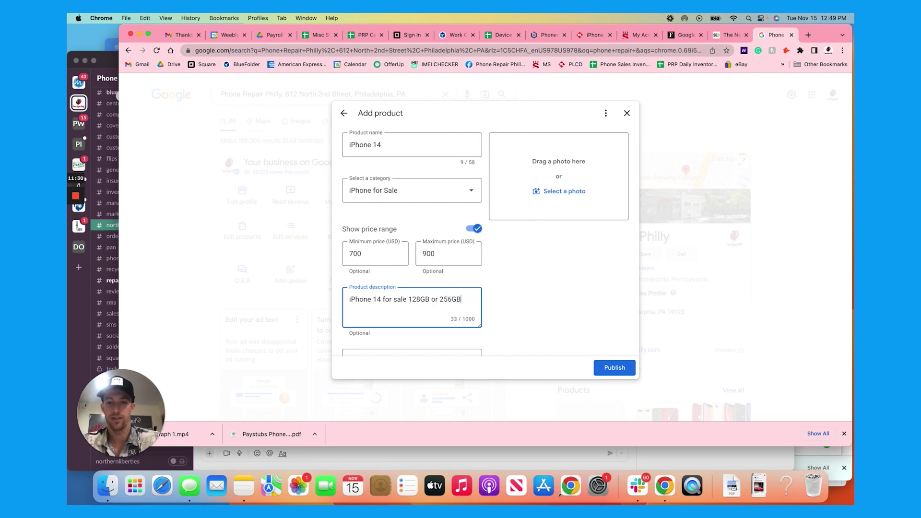
# - Give the product a Buy button, try publishing, then discard the unsaved draft
pyautogui.scroll(-1, 427, 295)
pyautogui.click(398, 328)
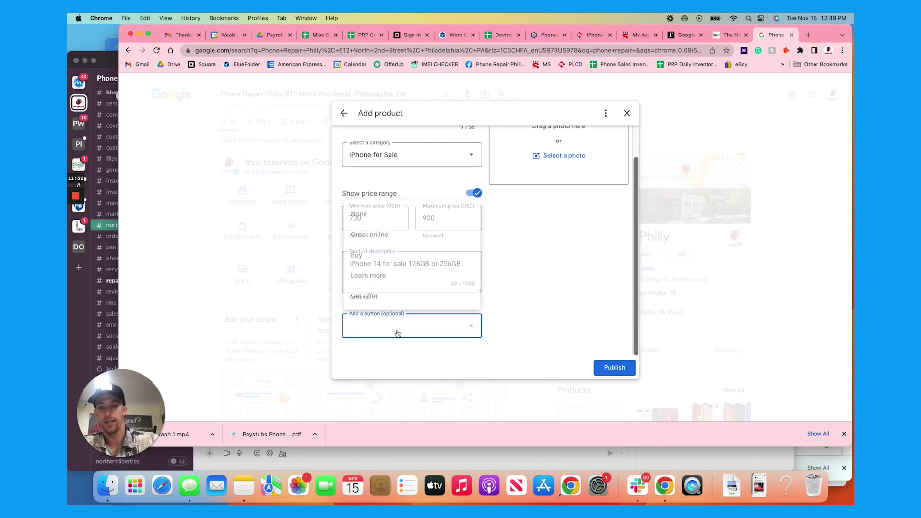
pyautogui.click(393, 256)
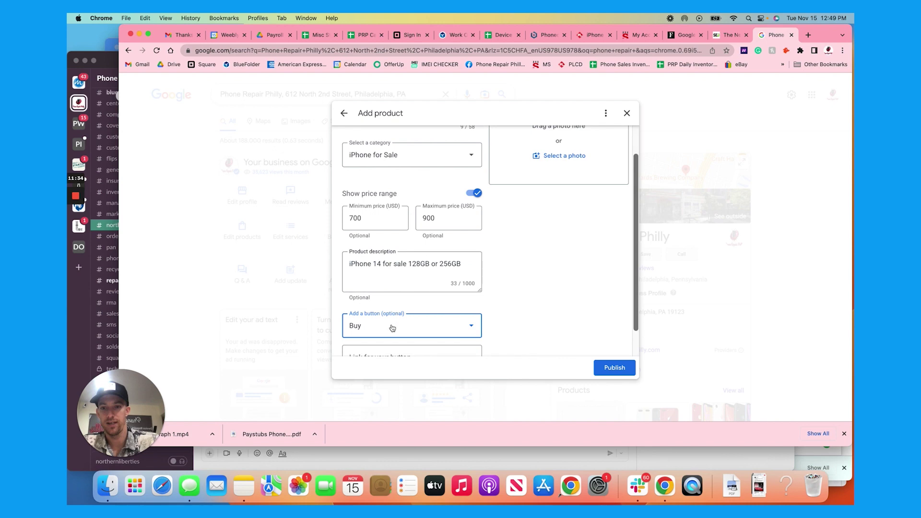
pyautogui.scroll(-1, 391, 324)
pyautogui.click(615, 368)
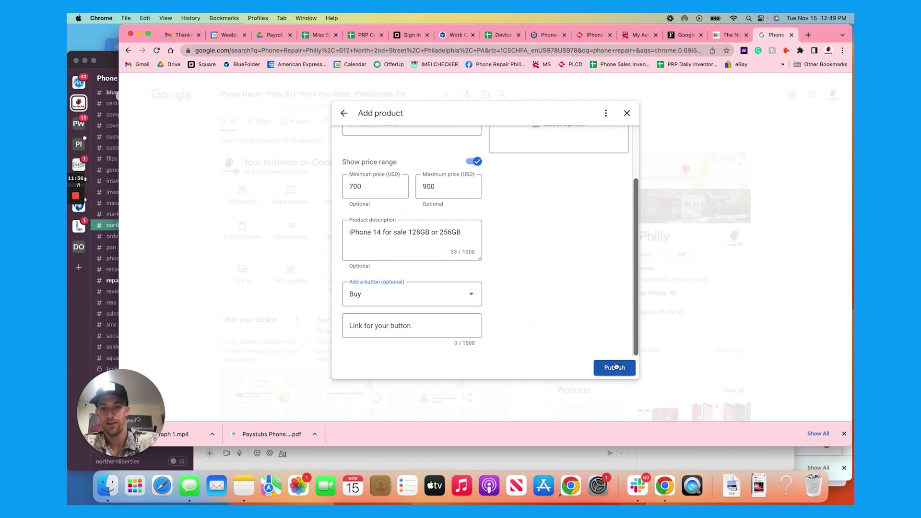
pyautogui.scroll(-3, 501, 233)
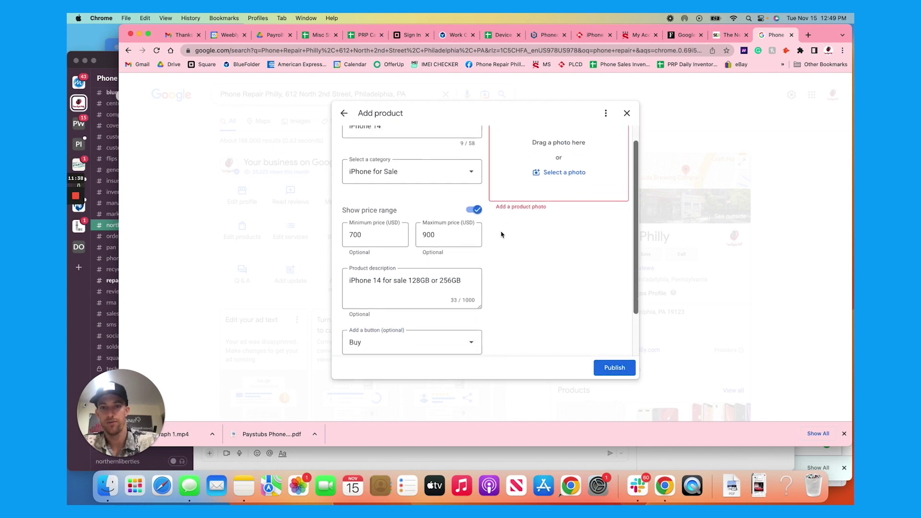
pyautogui.click(344, 113)
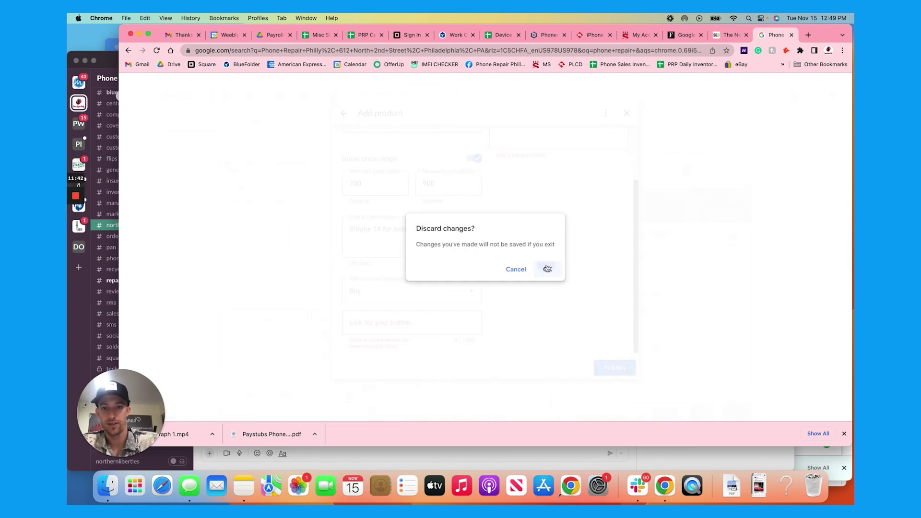
pyautogui.click(547, 269)
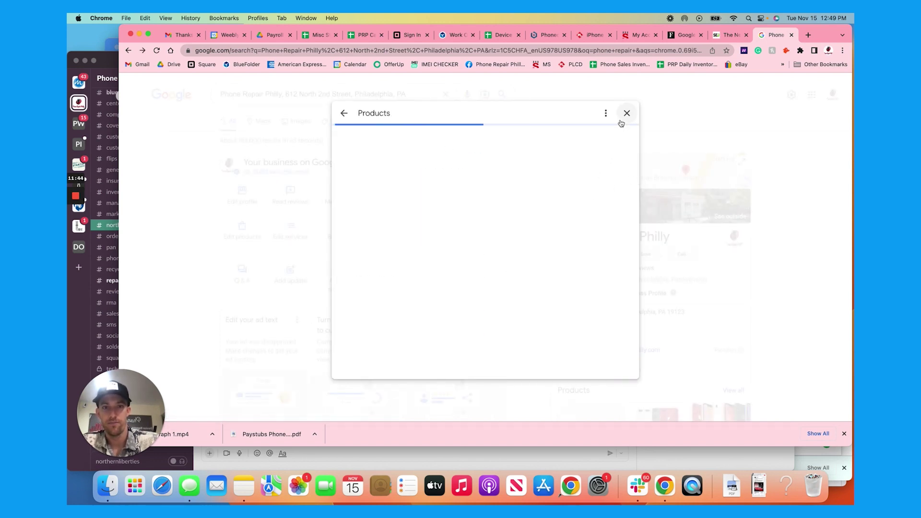
# - Close the Products editor, return to the search results tab, and open the Services list
pyautogui.click(605, 113)
pyautogui.click(626, 114)
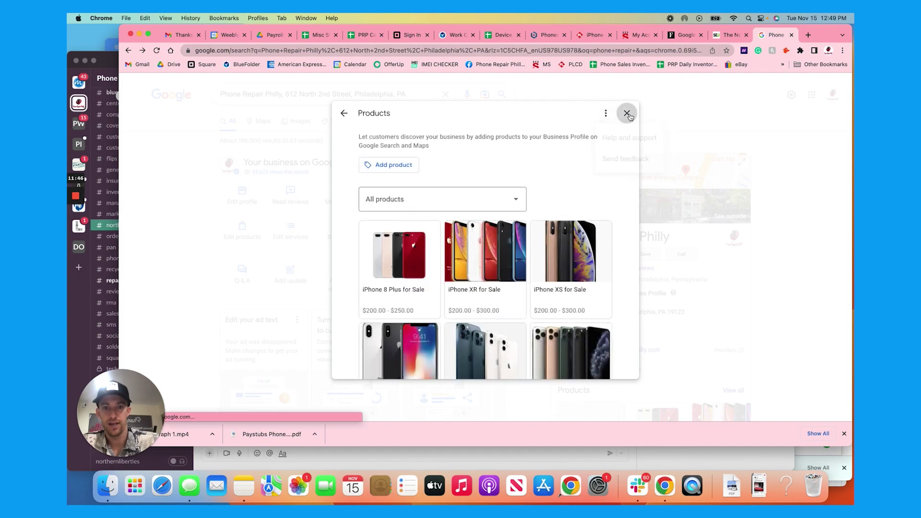
pyautogui.click(626, 113)
pyautogui.scroll(-5, 718, 170)
pyautogui.scroll(2, 718, 170)
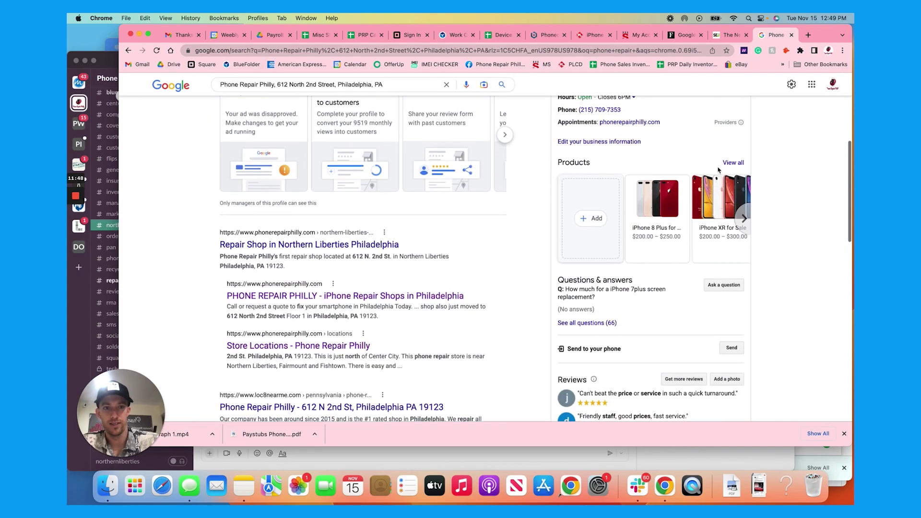
pyautogui.scroll(2, 573, 219)
pyautogui.scroll(4, 573, 219)
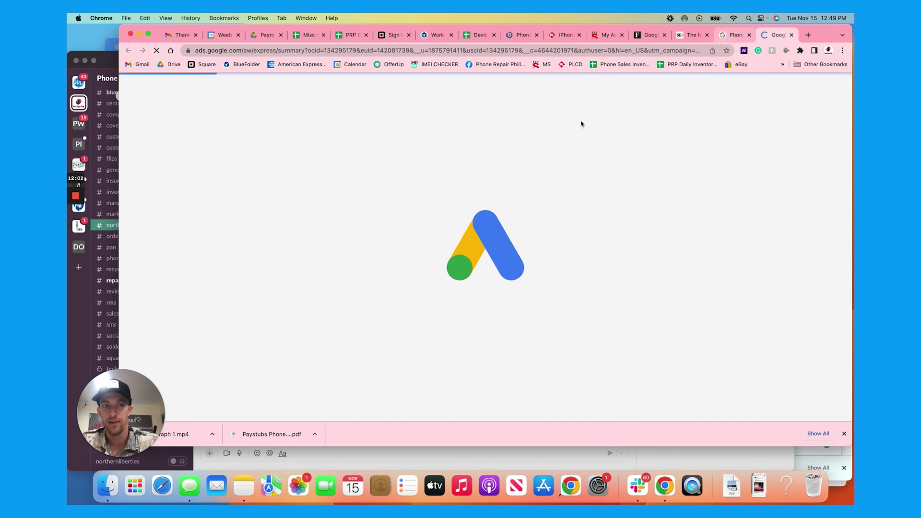
pyautogui.hotkey('ctrl', 'shift', 'Tab')
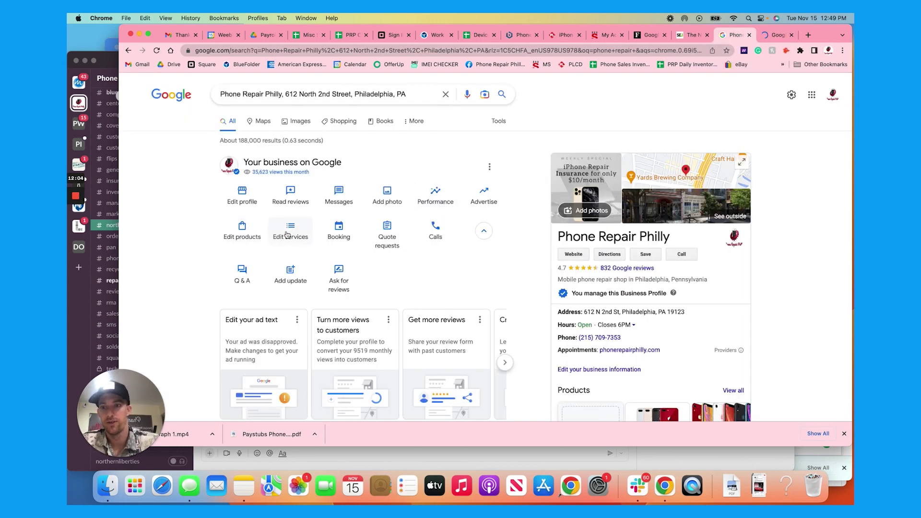
pyautogui.click(286, 234)
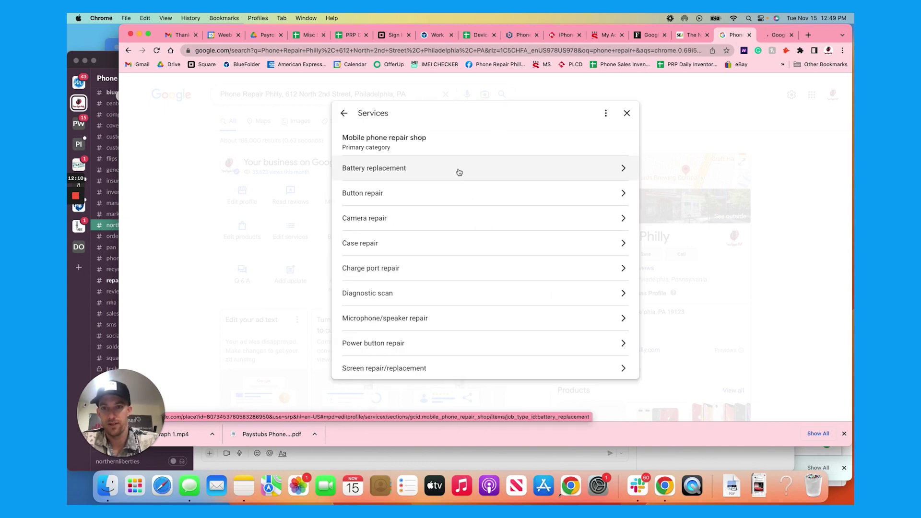
# - Price Battery replacement 'From' $50, describe it for iPhone 8 and 8 Plus, and save
pyautogui.click(474, 169)
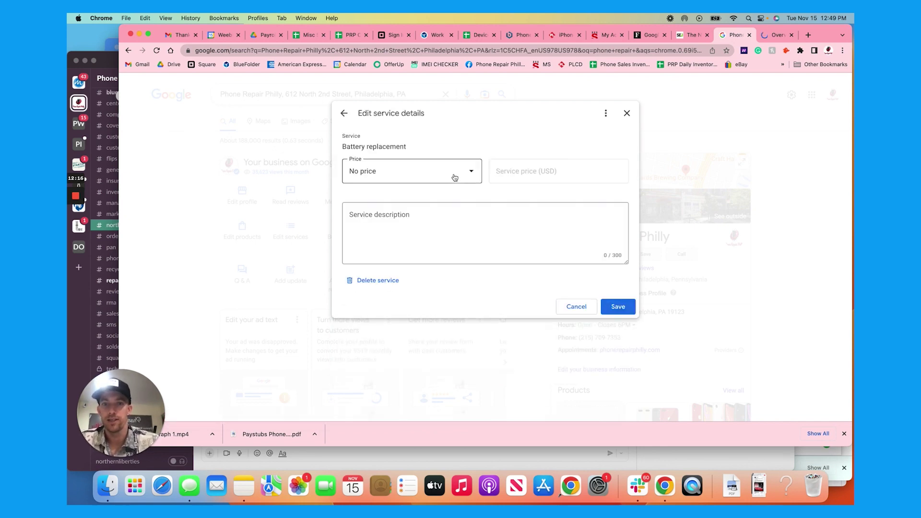
pyautogui.click(455, 178)
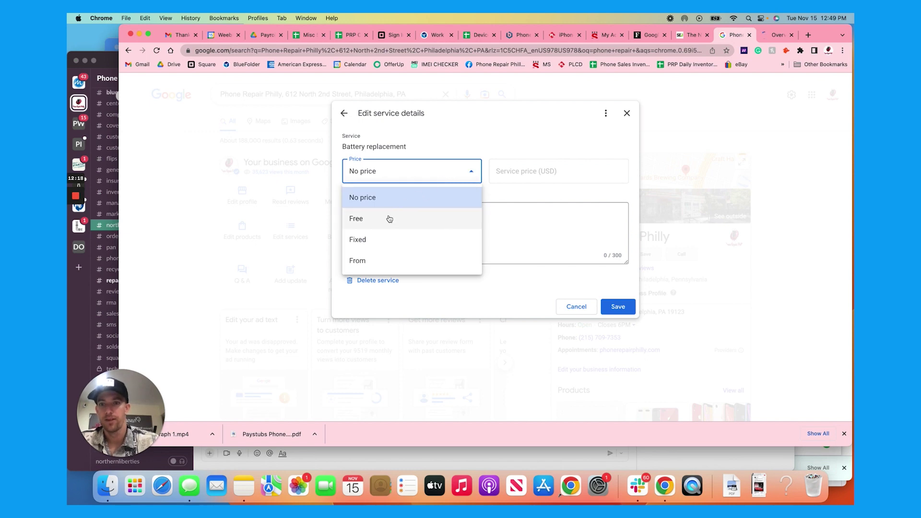
pyautogui.click(377, 258)
pyautogui.click(530, 169)
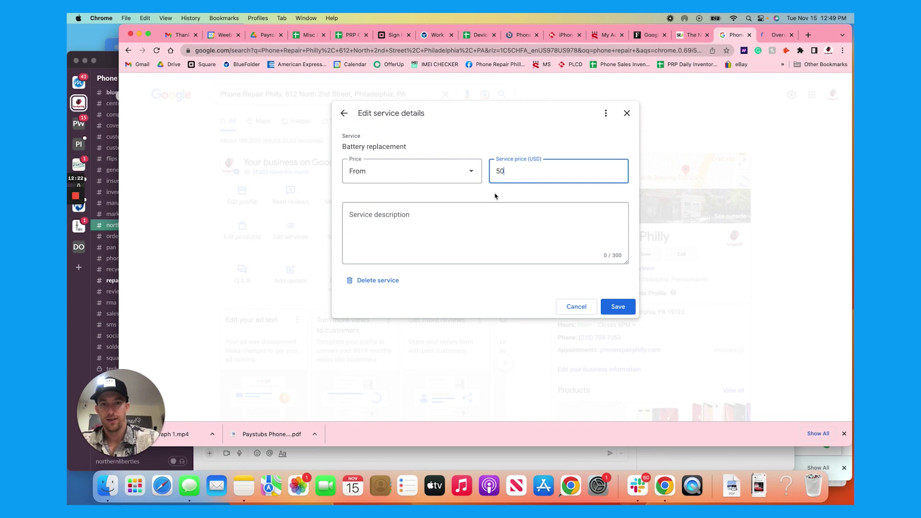
pyautogui.click(466, 216)
pyautogui.write('iP')
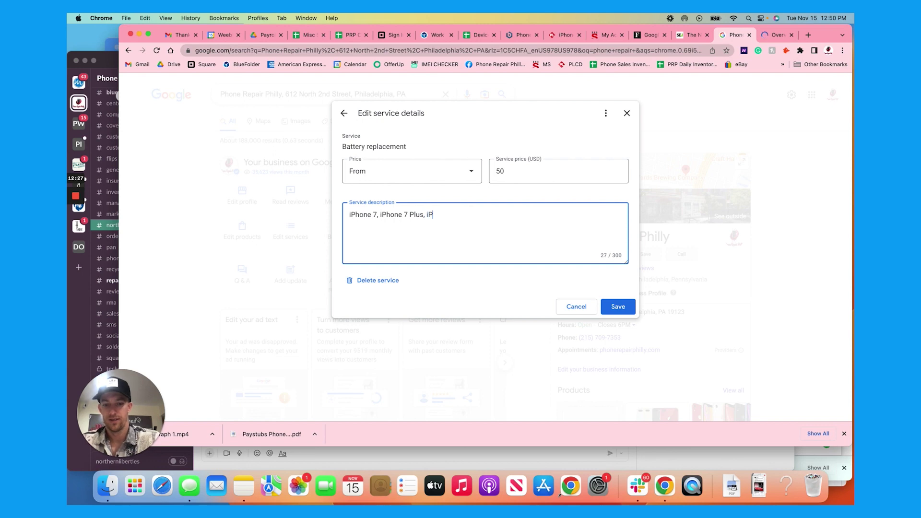
pyautogui.write('hone 8 and iPhone 8 Plus')
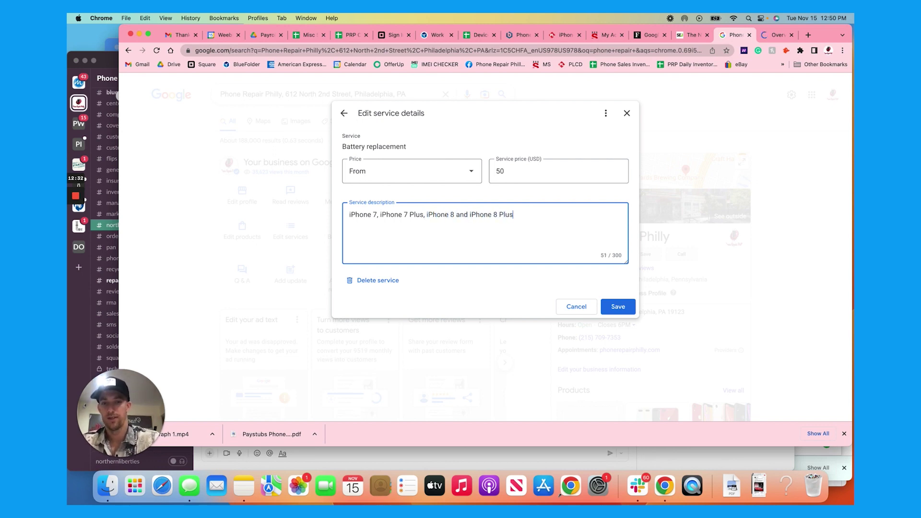
pyautogui.write(' Battery repai')
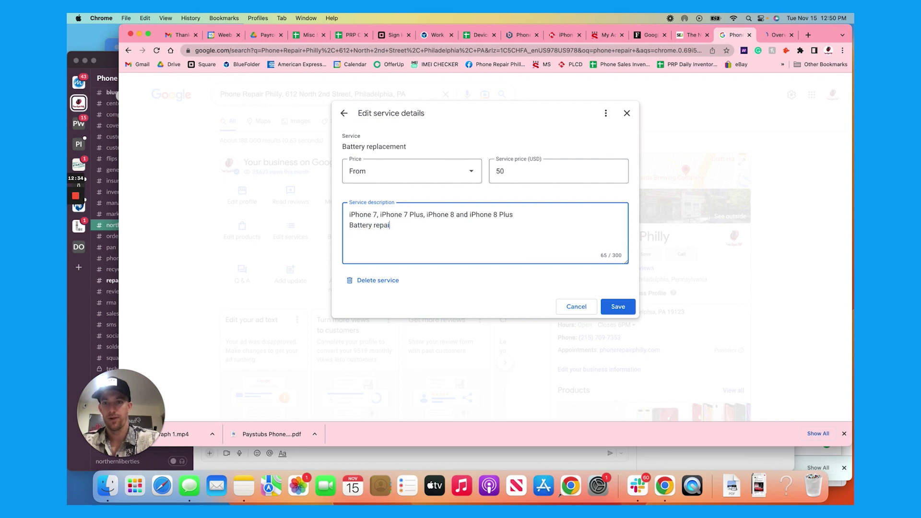
pyautogui.write('r and replacement')
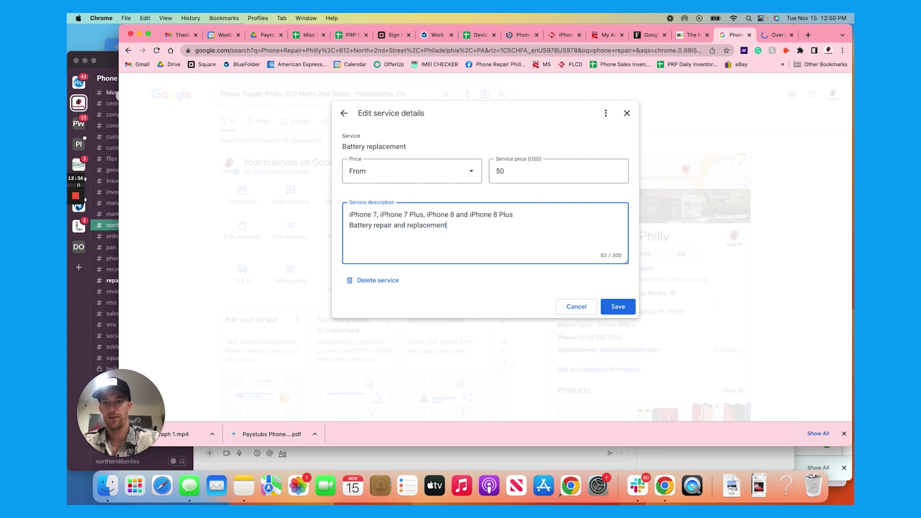
pyautogui.write(' services in Philly Starting from')
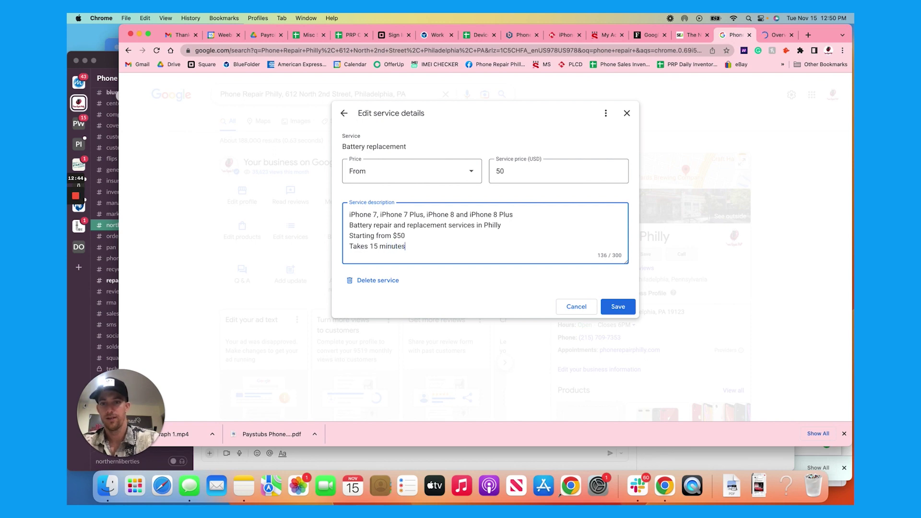
pyautogui.click(618, 307)
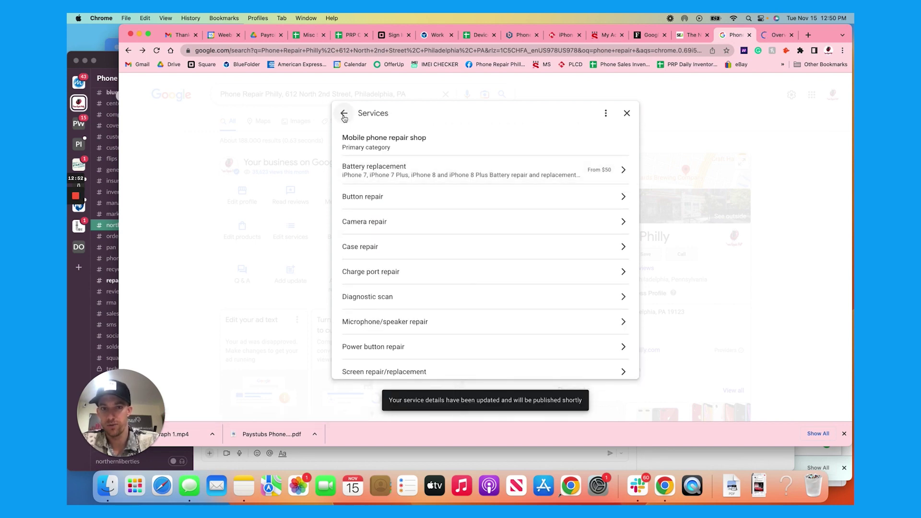
pyautogui.click(344, 114)
# - Delete the existing schedule-repair link from the Booking settings
pyautogui.click(337, 229)
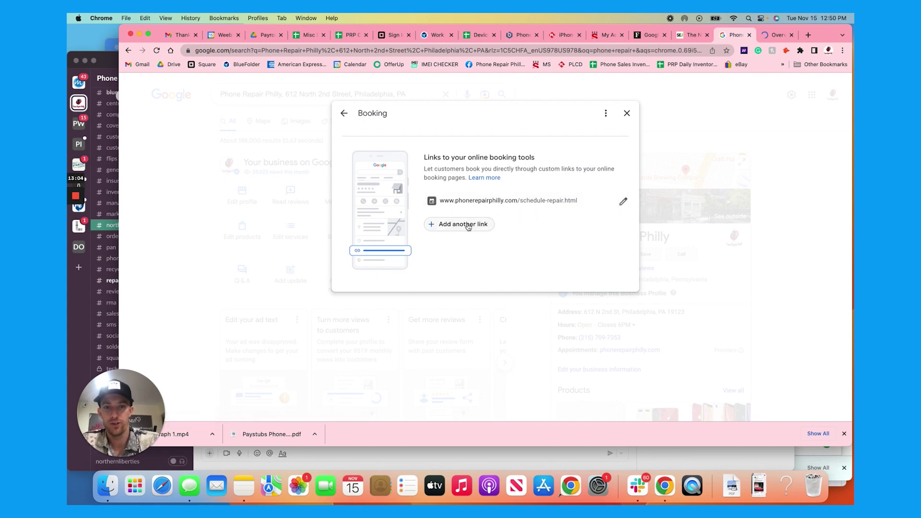
pyautogui.click(468, 225)
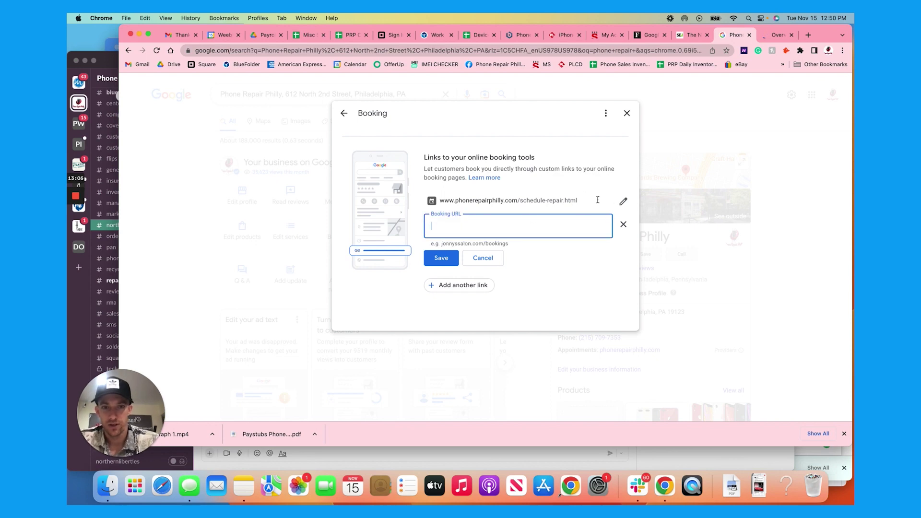
pyautogui.click(623, 204)
pyautogui.click(555, 211)
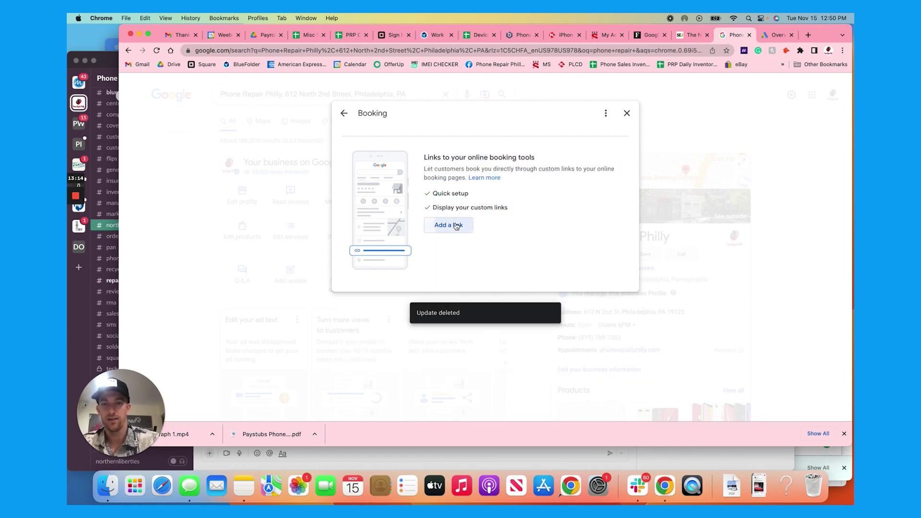
# - Start a new booking URL with pasted scheduling text, removing the web address from it
pyautogui.click(456, 226)
pyautogui.write('scl')
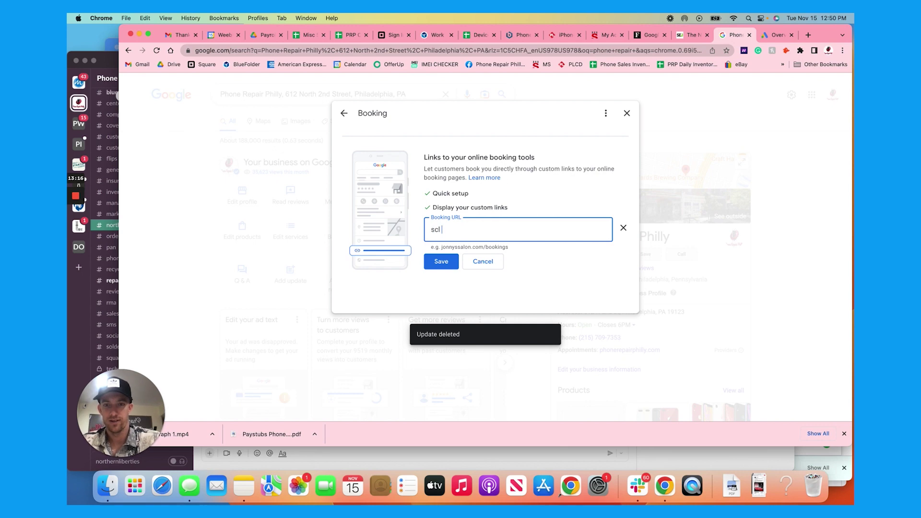
pyautogui.press('super+v')
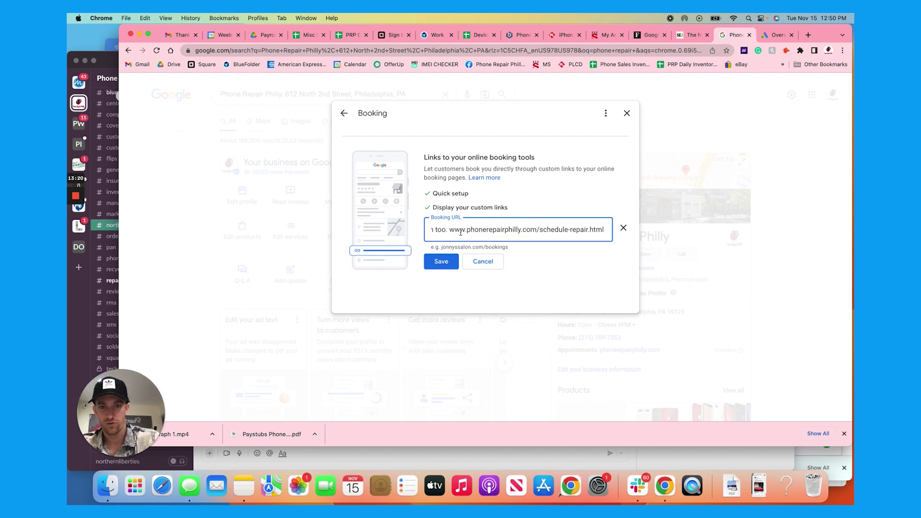
pyautogui.moveTo(449, 229); pyautogui.dragTo(461, 247)
pyautogui.press('BackSpace')
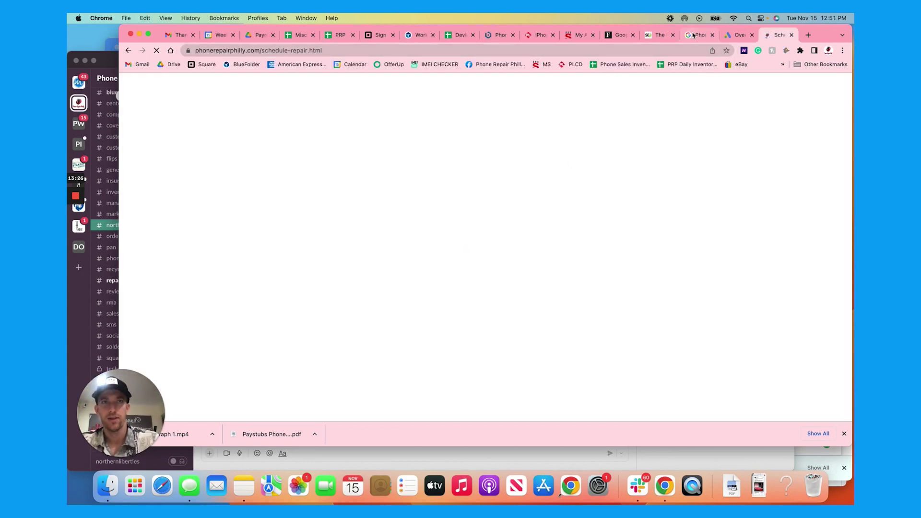
pyautogui.click(693, 35)
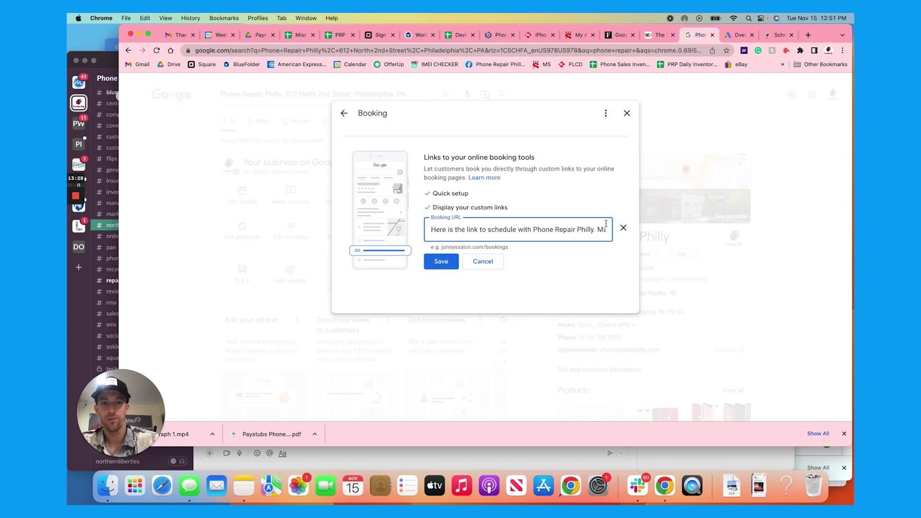
# - Clear the booking URL entry and search Google for 'booking integrations for google business'
pyautogui.click(623, 227)
pyautogui.click(459, 226)
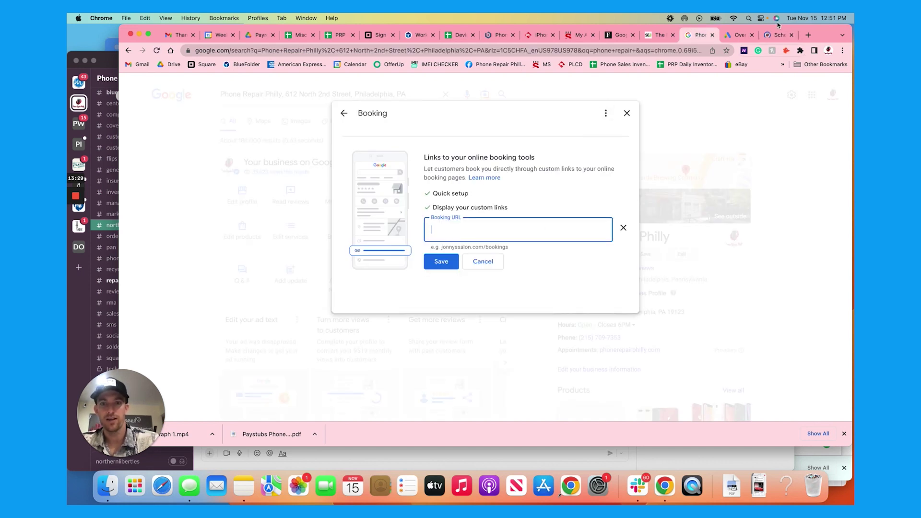
pyautogui.click(772, 35)
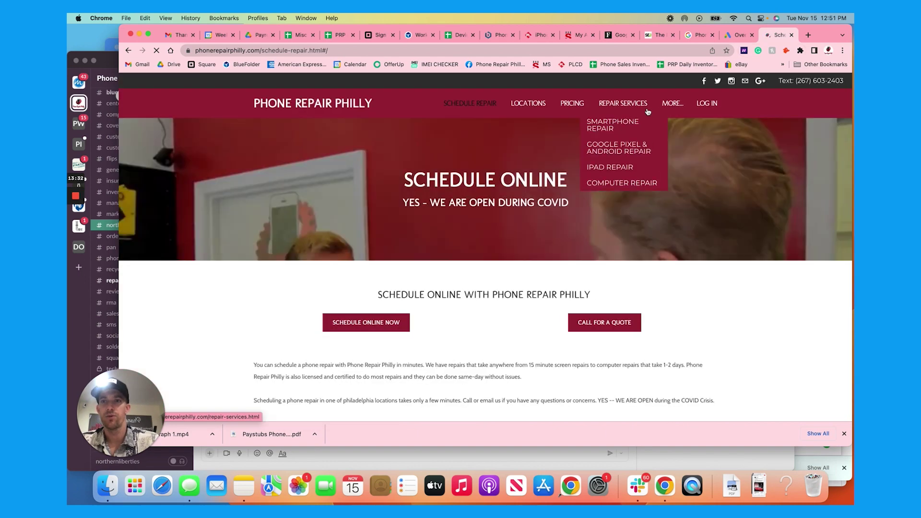
pyautogui.click(808, 35)
pyautogui.write('boo')
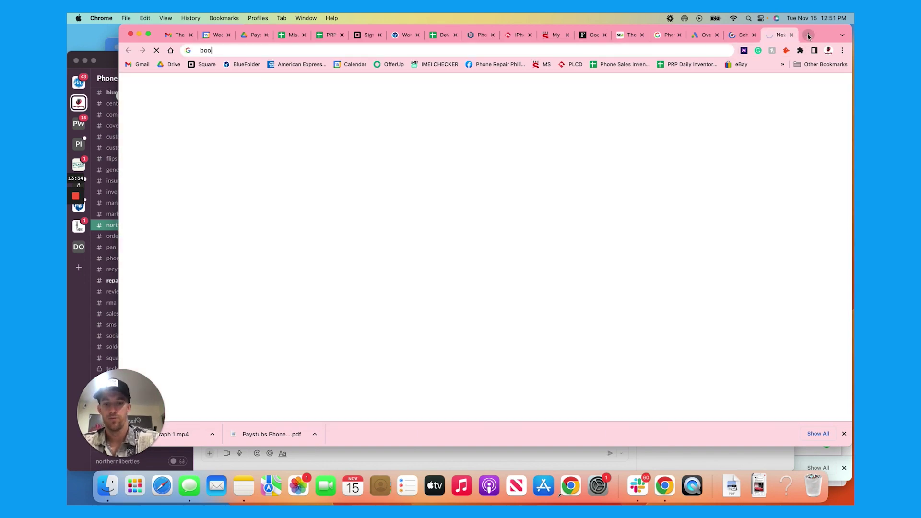
pyautogui.write('king integration')
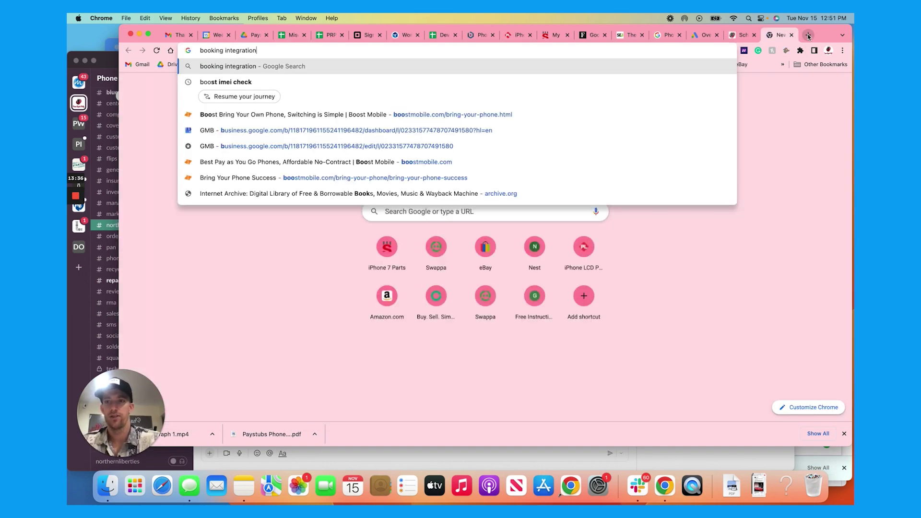
pyautogui.write('s for google business')
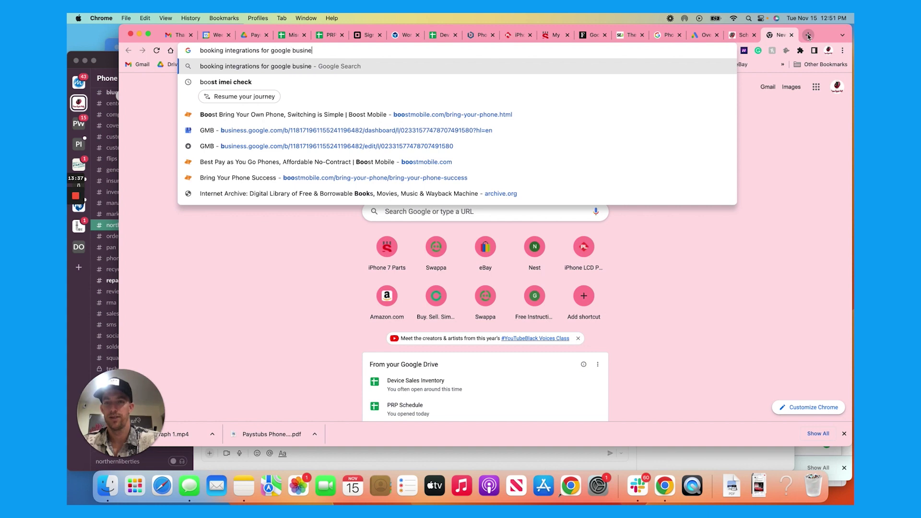
pyautogui.press('Return')
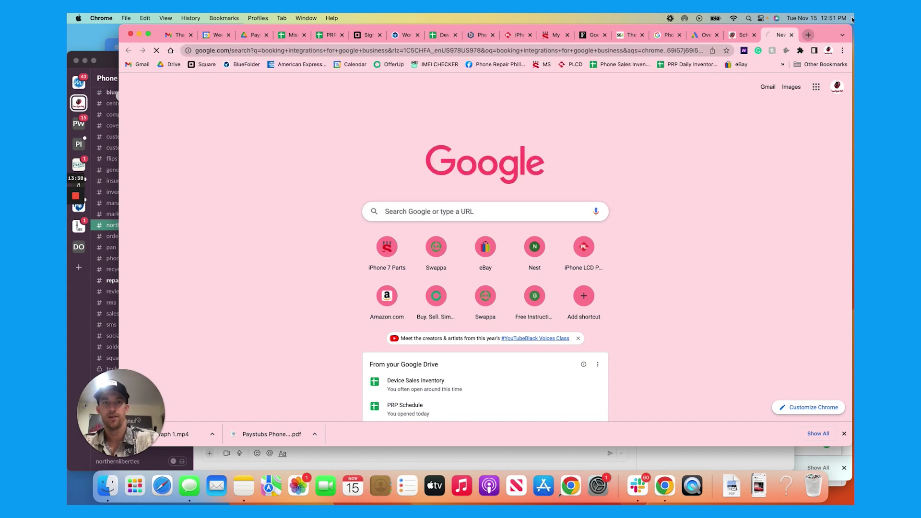
# - Copy the shop's Calendly scheduling address from the schedule-repair page and return to Booking
pyautogui.click(741, 35)
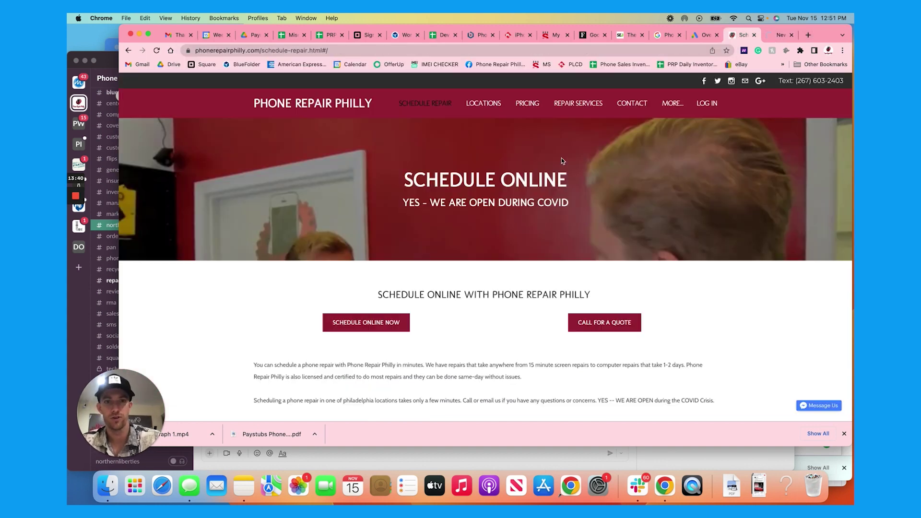
pyautogui.click(353, 324)
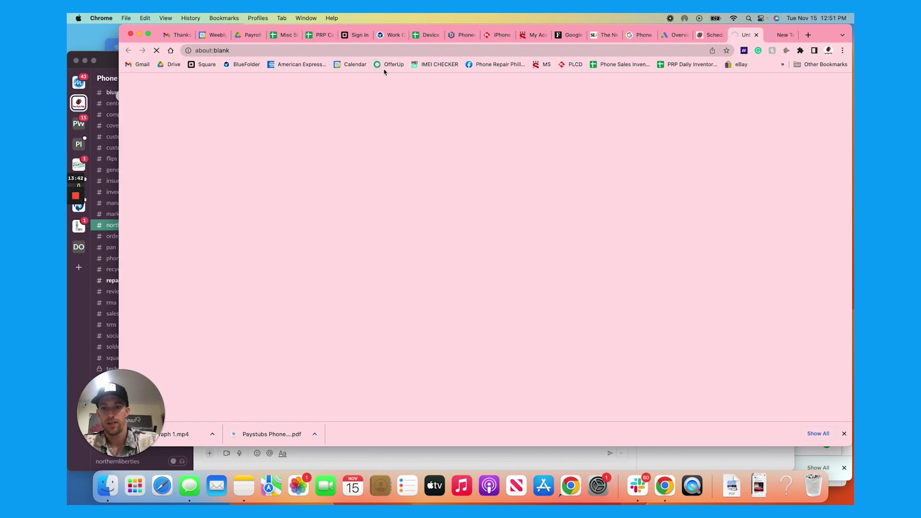
pyautogui.click(322, 52)
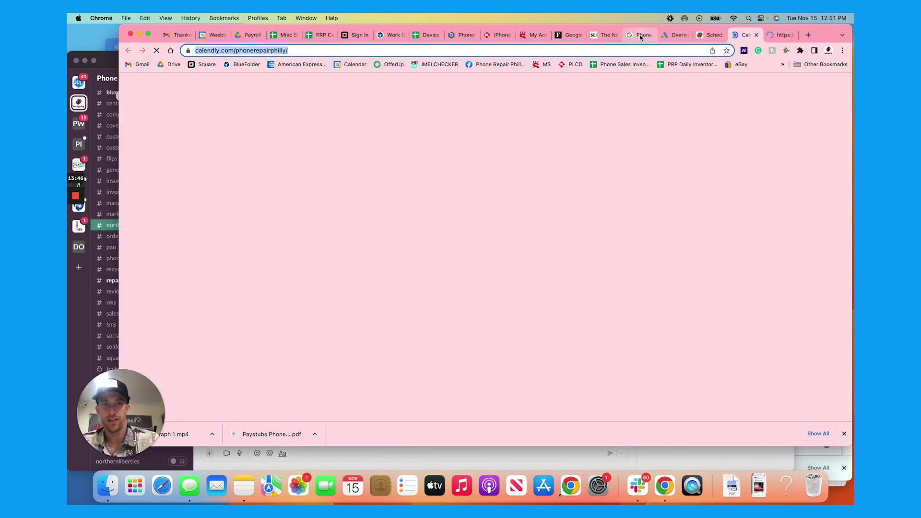
pyautogui.press('super+c')
pyautogui.press('super+alt+Left')
pyautogui.press('super+alt+Left')
pyautogui.press('super+alt+Left')
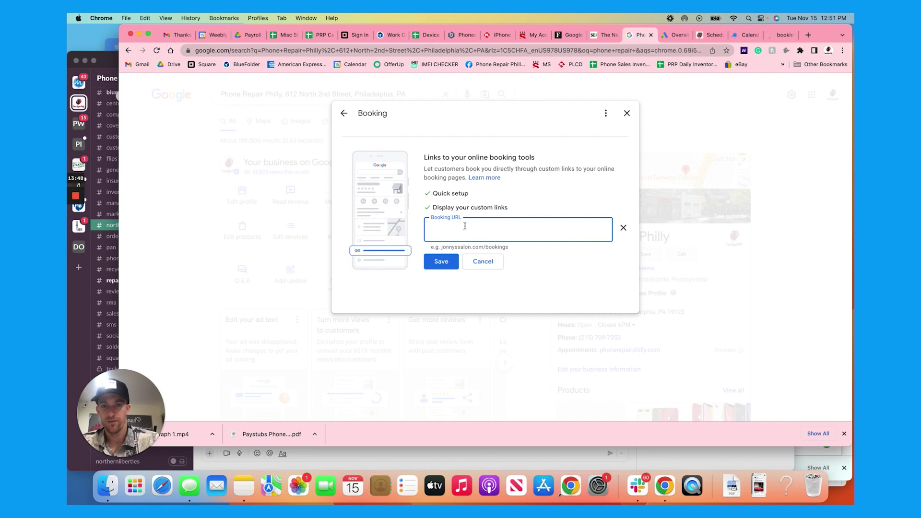
# - Save the Calendly address as the booking URL and close the Booking settings
pyautogui.press('super+v')
pyautogui.click(441, 262)
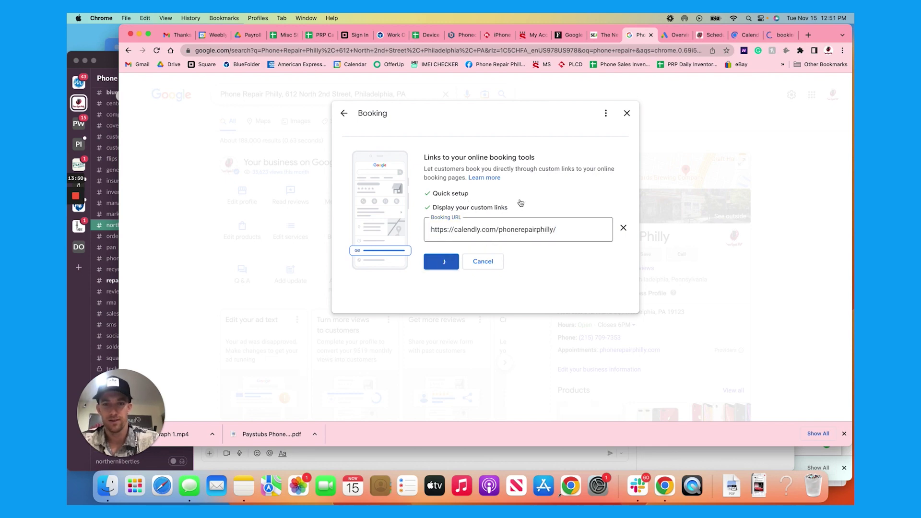
pyautogui.click(344, 115)
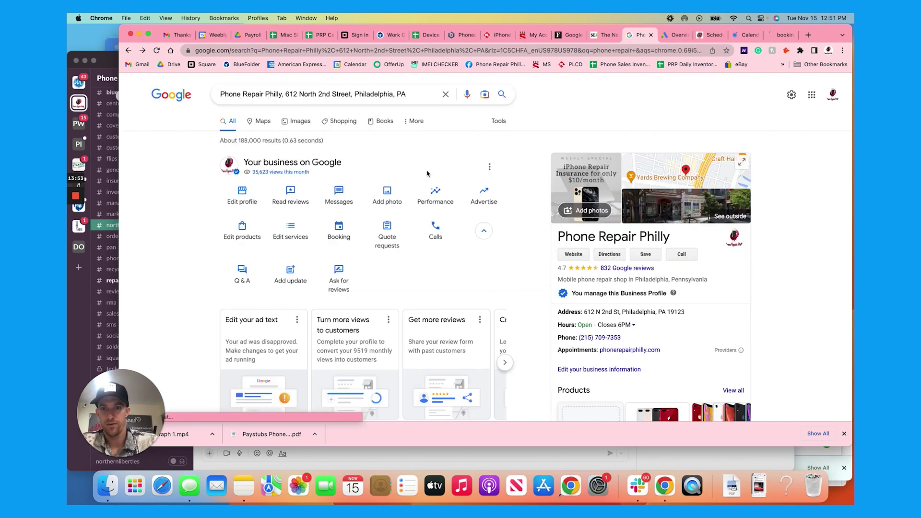
# - Turn on quote requests, close that panel, and open the call history
pyautogui.click(394, 241)
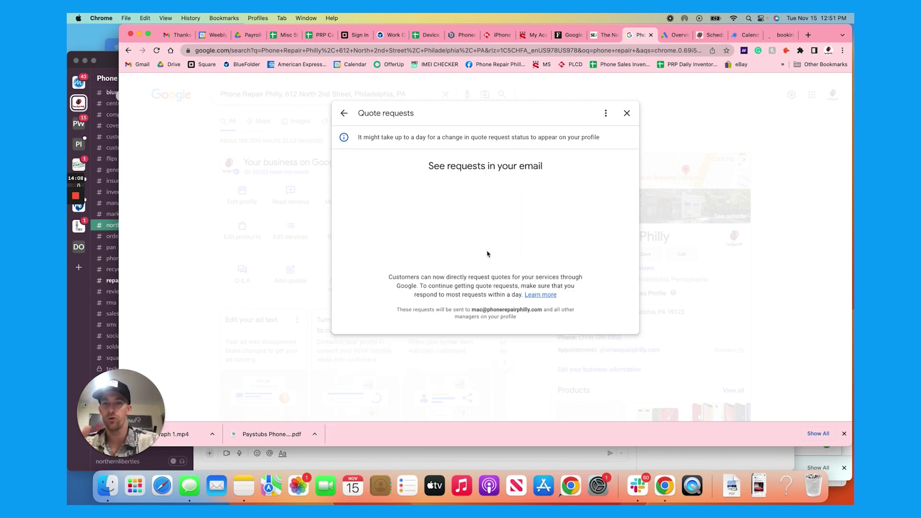
pyautogui.tripleClick(474, 165)
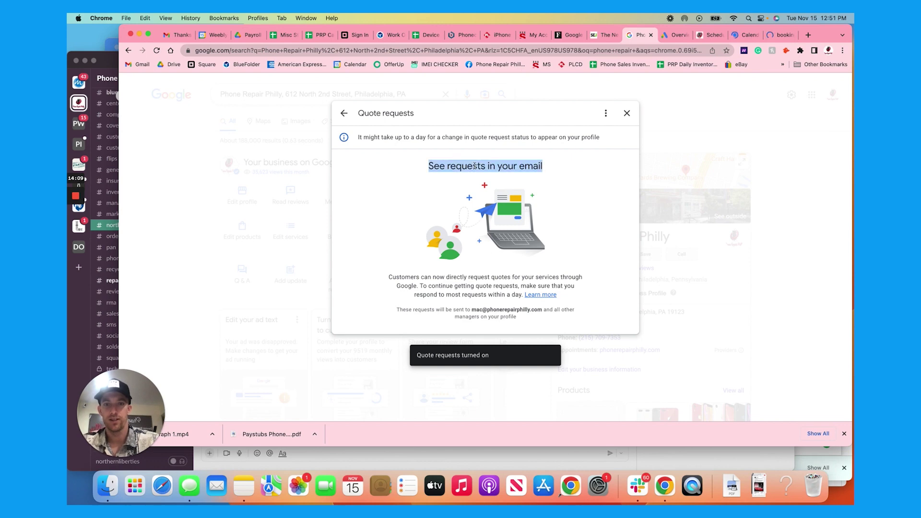
pyautogui.click(627, 113)
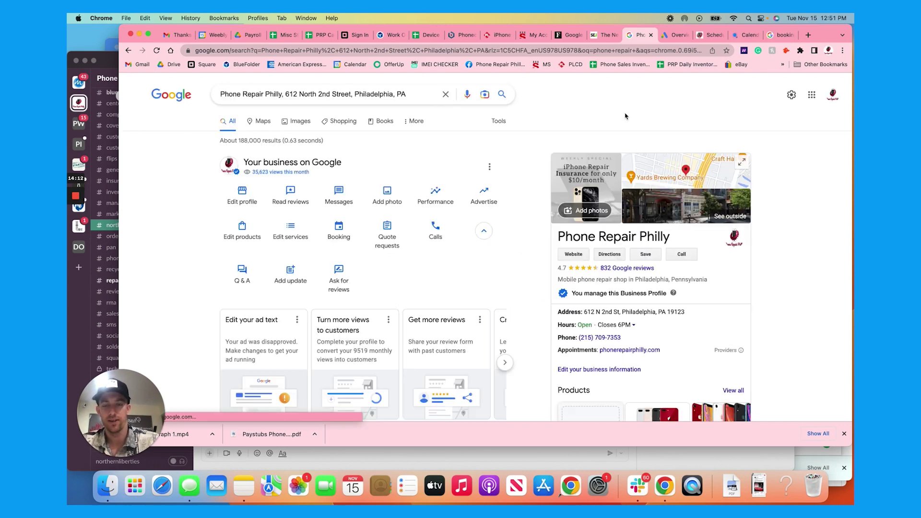
pyautogui.click(438, 235)
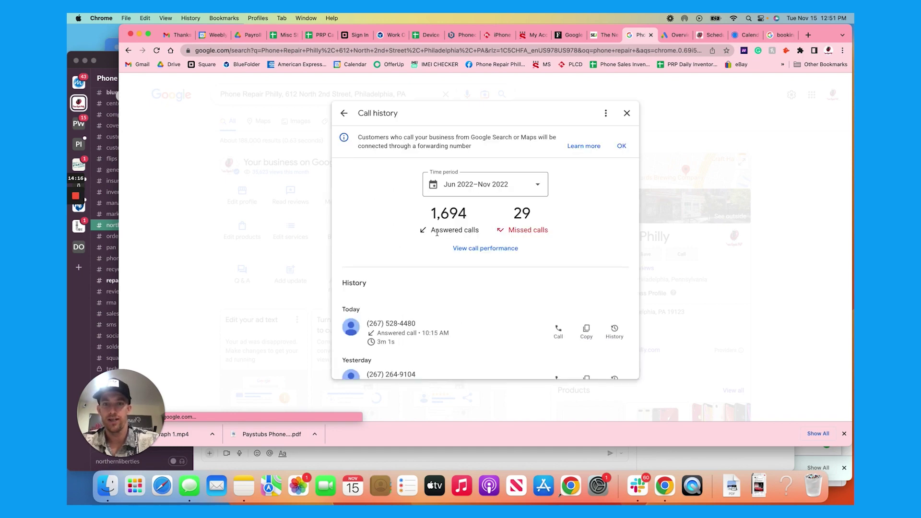
# - View the call performance report for 1,694 answered and 29 missed calls, then advance the suggestion cards
pyautogui.scroll(-2, 492, 254)
pyautogui.scroll(3, 491, 254)
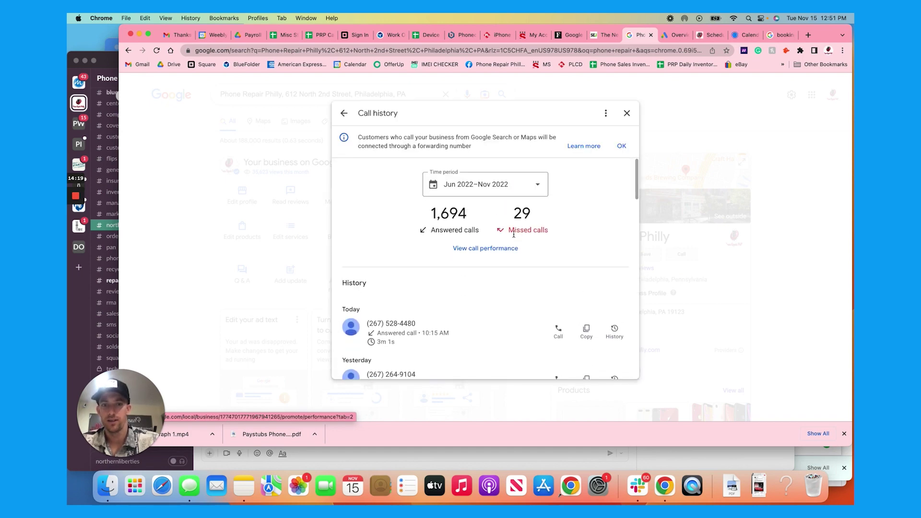
pyautogui.click(481, 247)
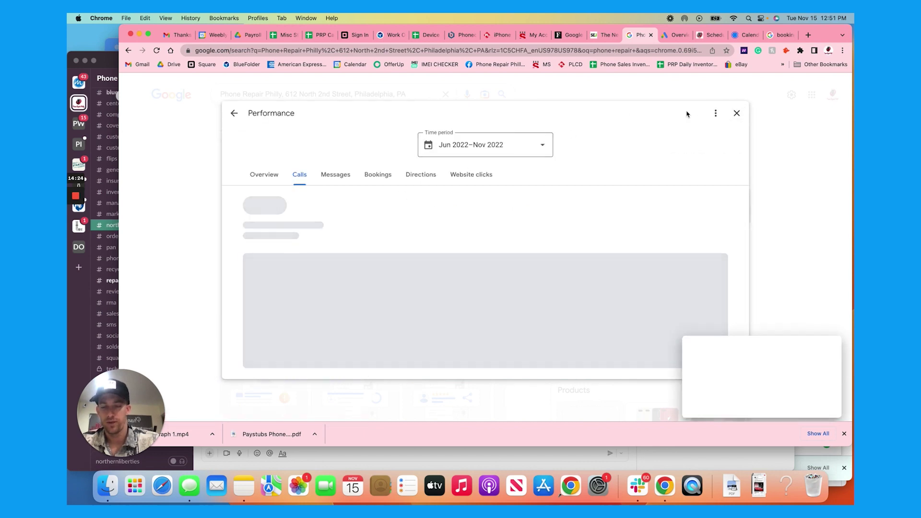
pyautogui.click(736, 113)
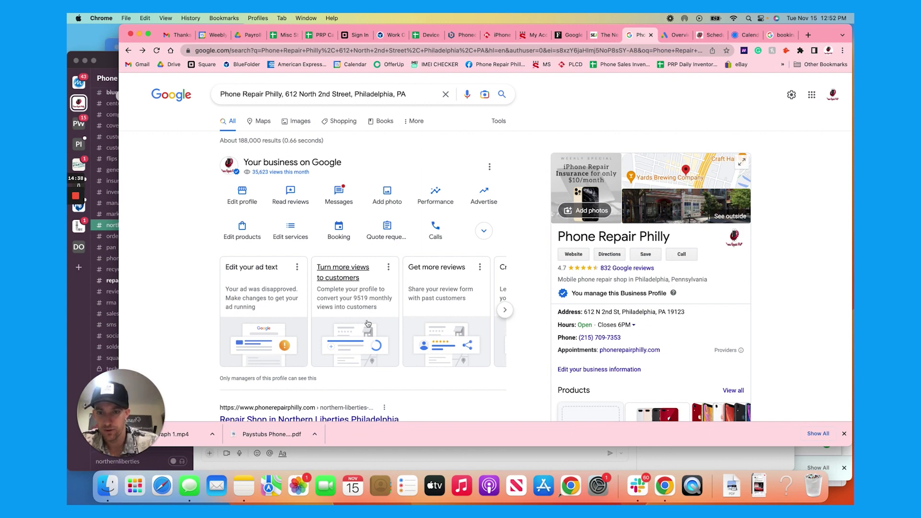
pyautogui.click(505, 310)
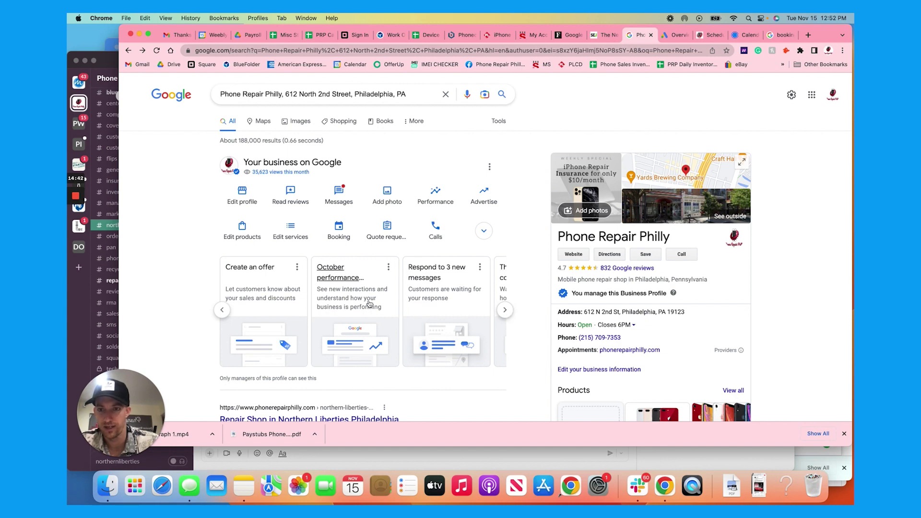
# - Copy the customer review link from Ask for reviews and return to the profile actions
pyautogui.click(483, 232)
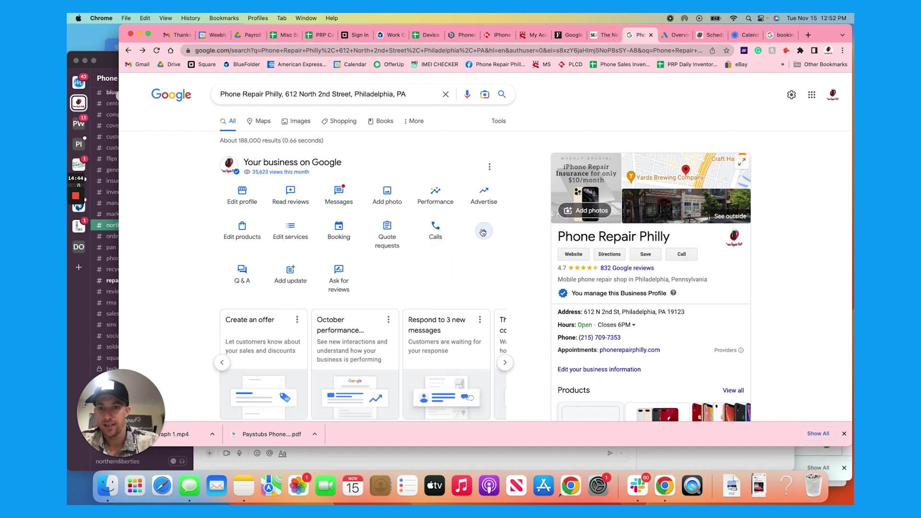
pyautogui.click(336, 270)
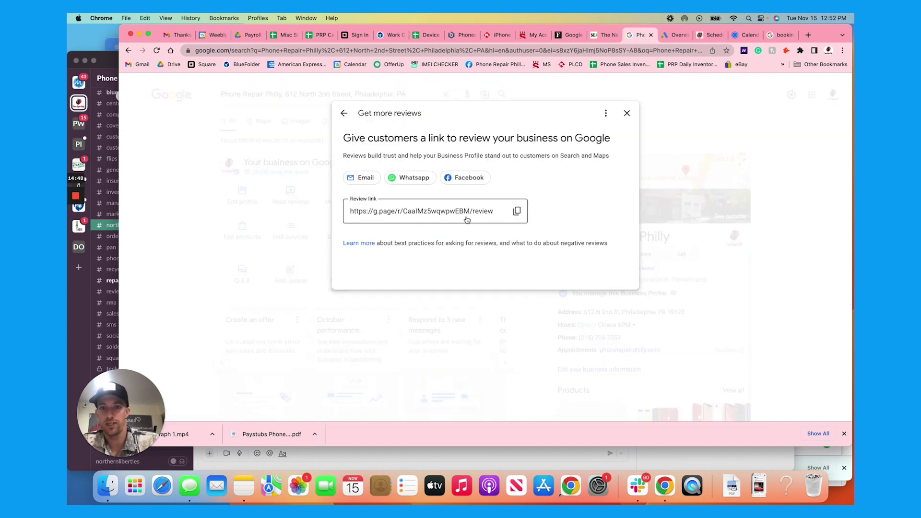
pyautogui.click(518, 212)
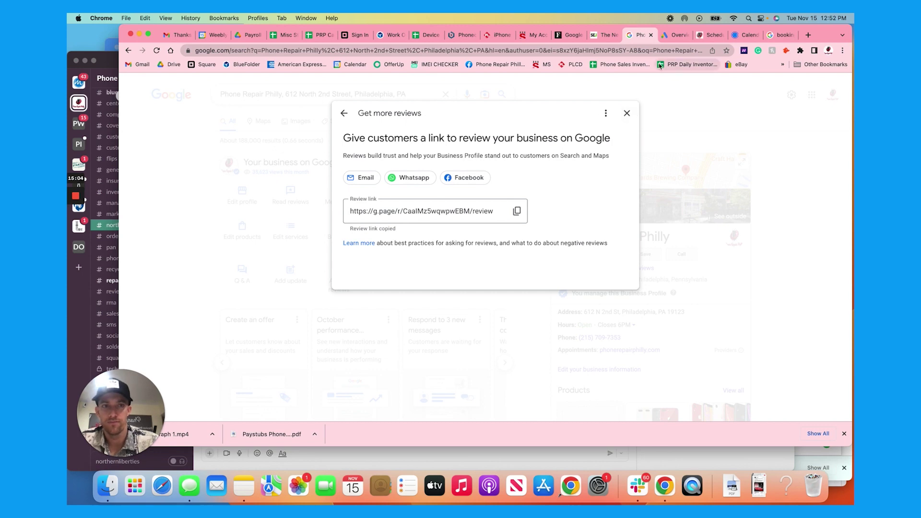
pyautogui.moveTo(76, 248)
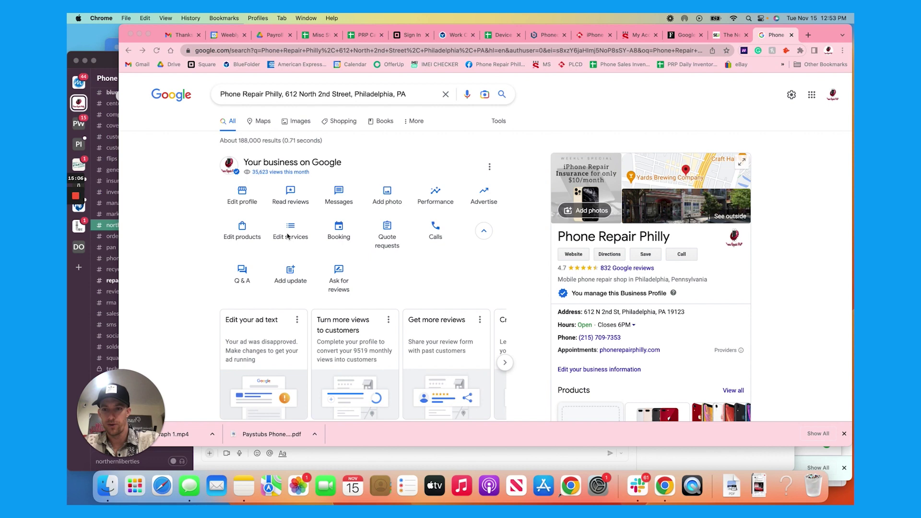
pyautogui.scroll(-2, 288, 235)
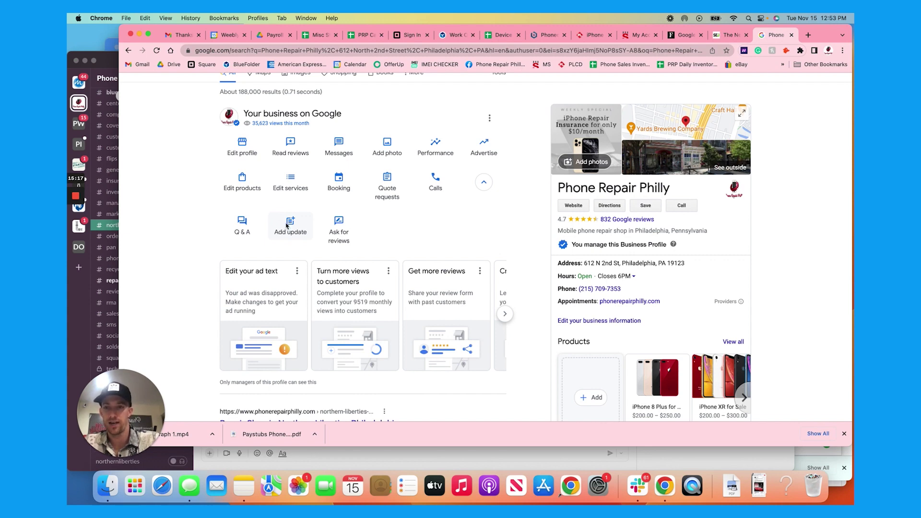
pyautogui.click(288, 226)
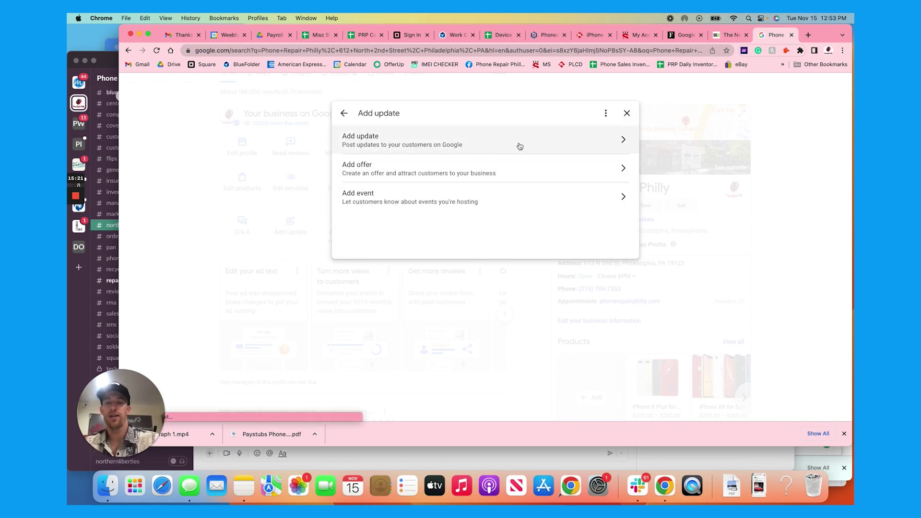
# - Start a general update with a Book button linking to the schedule-repair page
pyautogui.click(536, 146)
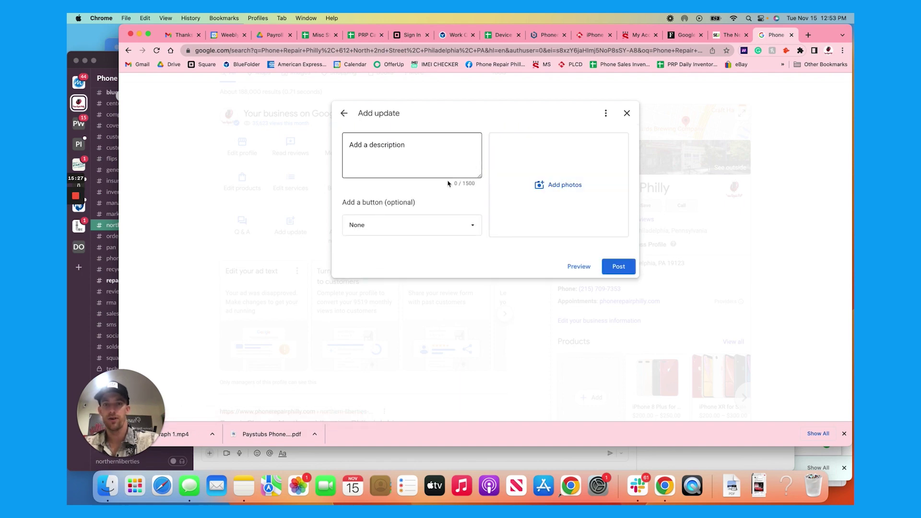
pyautogui.click(389, 230)
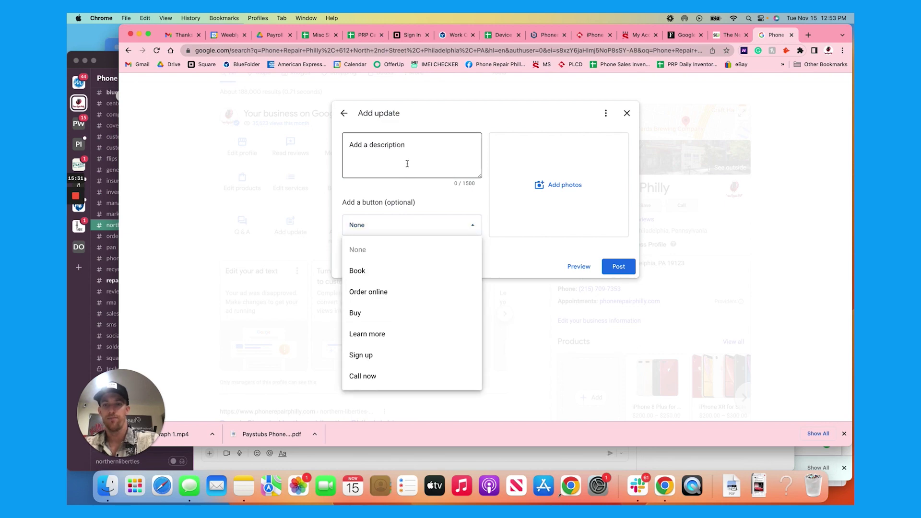
pyautogui.click(380, 270)
pyautogui.click(386, 264)
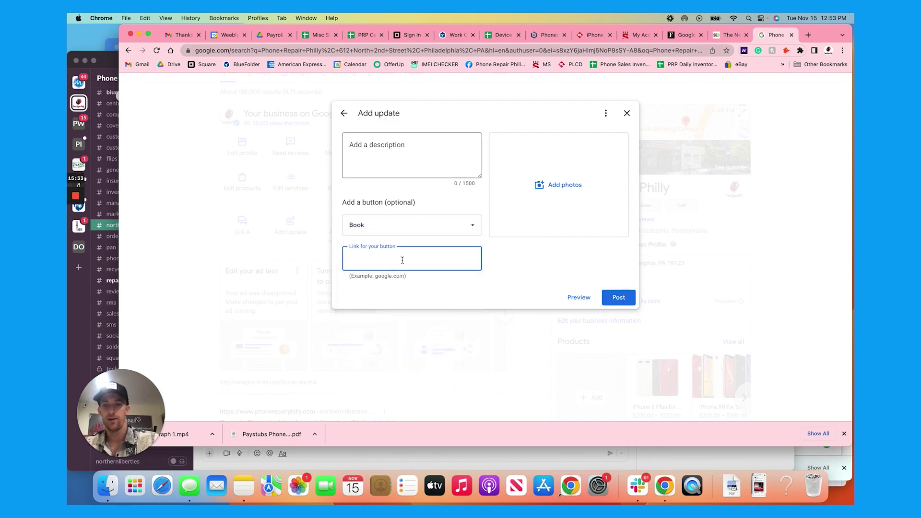
pyautogui.write('sch')
pyautogui.press('super+v')
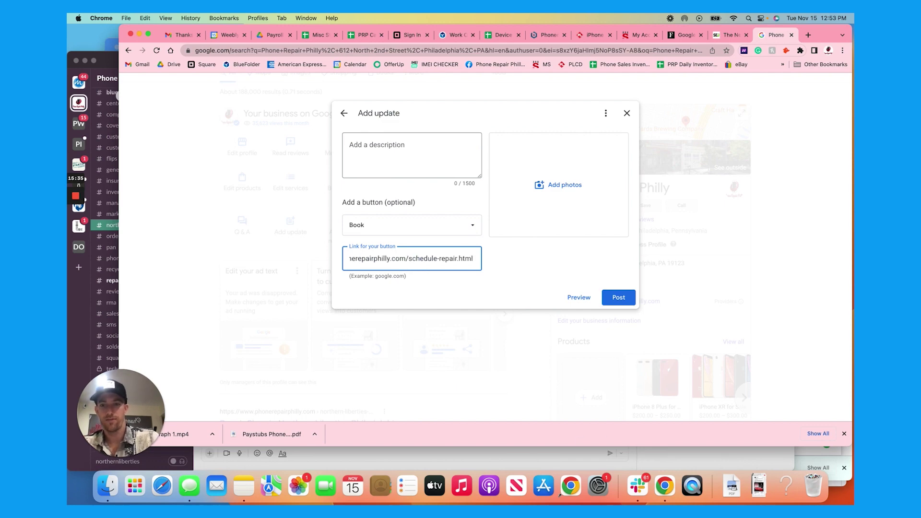
pyautogui.press('super+a')
pyautogui.press('super+v')
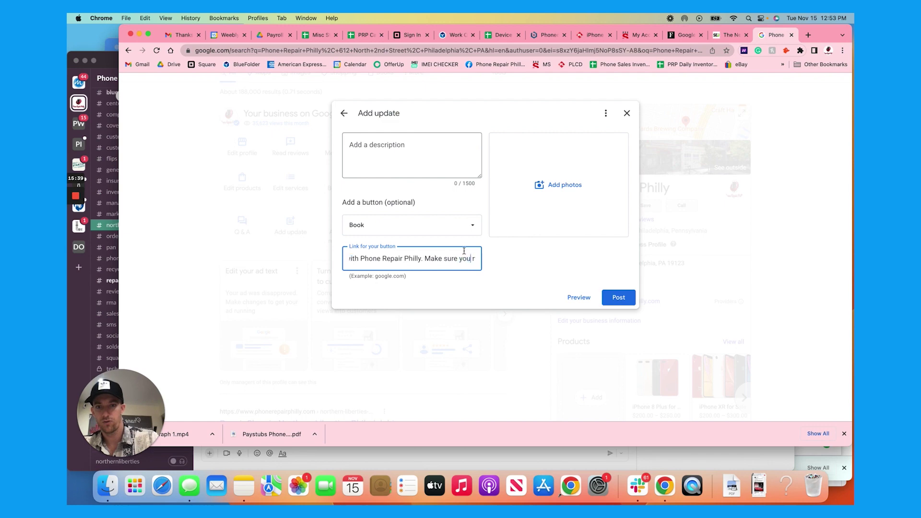
pyautogui.press('super+a')
pyautogui.press('Right')
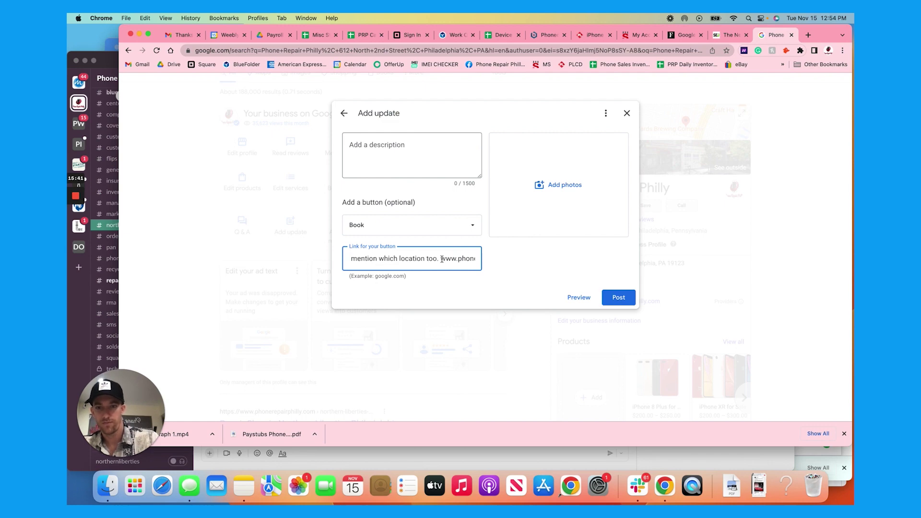
pyautogui.press('super+a')
pyautogui.press('super+z')
# - Write the description 'Schedule your iPhone screen repair with Phone Repair Philly!', capitalising iPhone
pyautogui.click(431, 148)
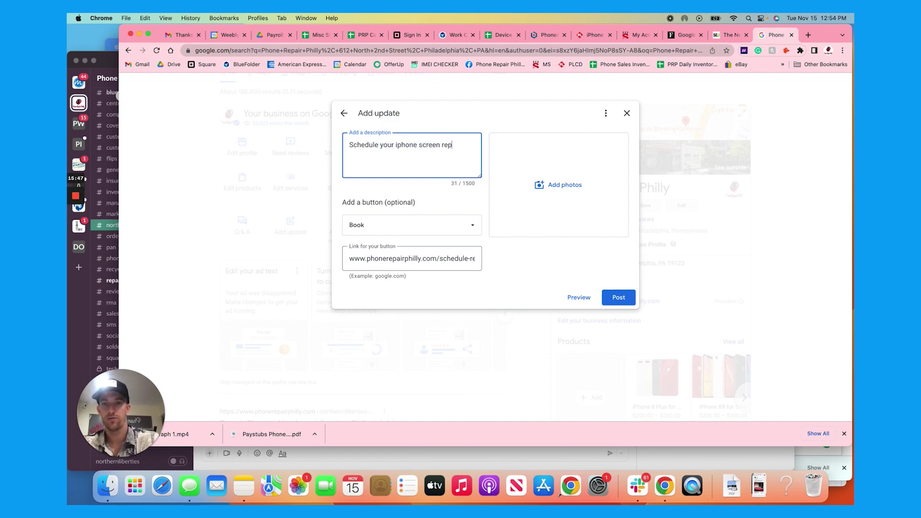
pyautogui.write('with Phone Repair Philly')
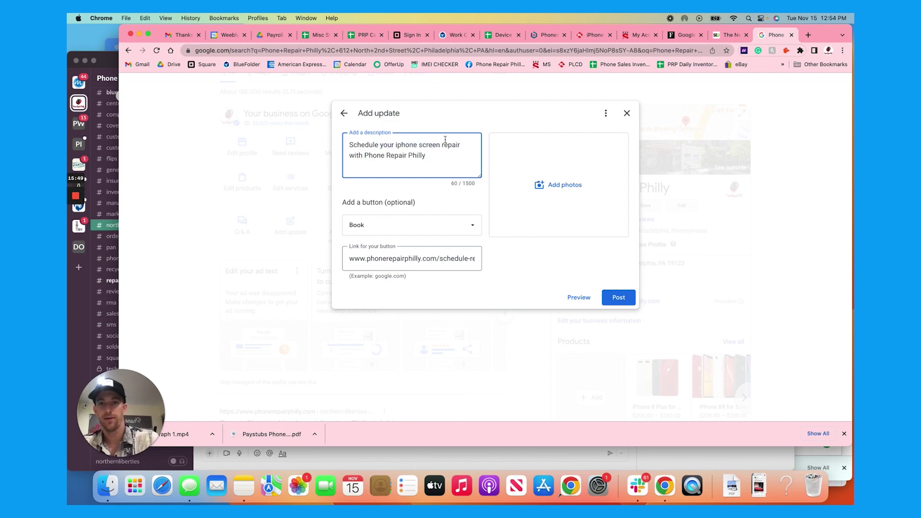
pyautogui.click(400, 144)
pyautogui.press('BackSpace')
pyautogui.write('P')
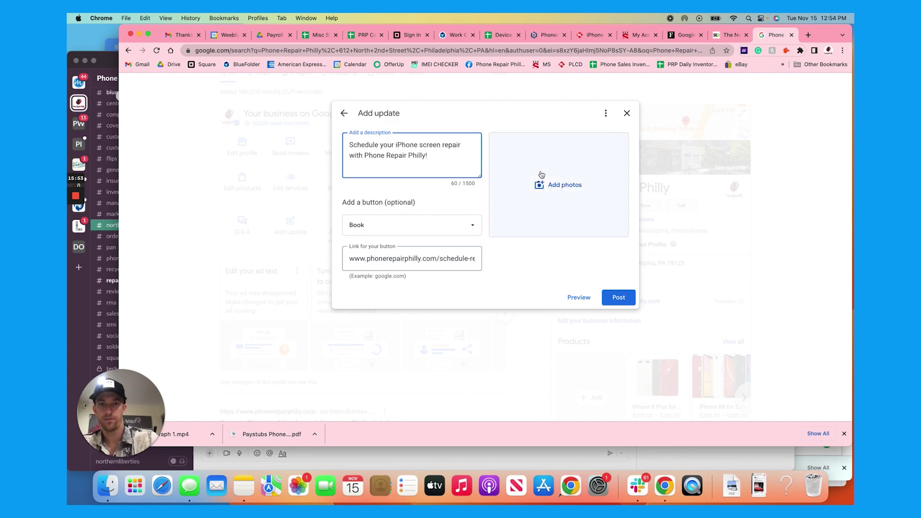
# - Search Google Images for 'screen repair' in a new tab
pyautogui.click(807, 35)
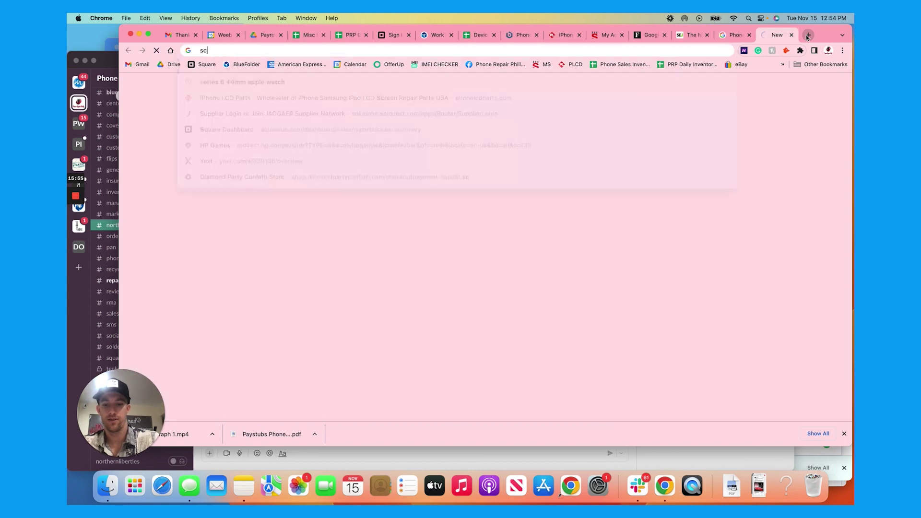
pyautogui.write('screen repair')
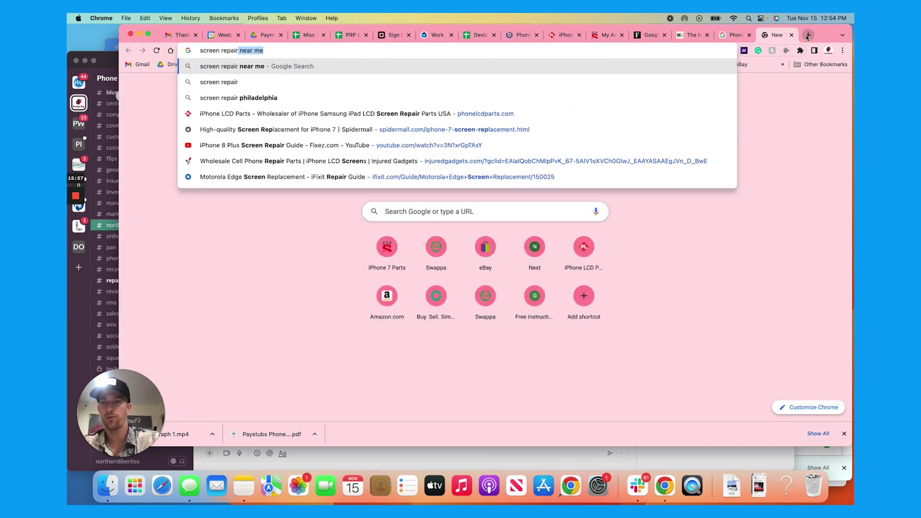
pyautogui.press('Return')
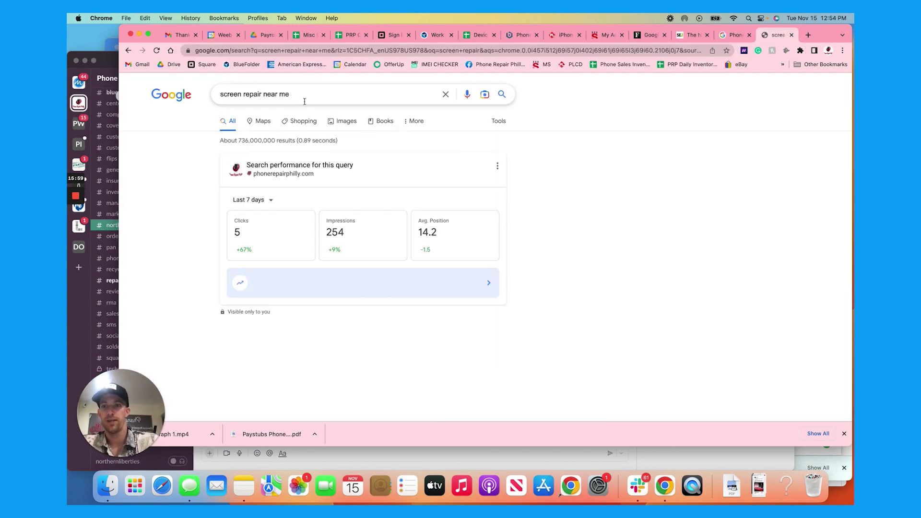
pyautogui.click(342, 122)
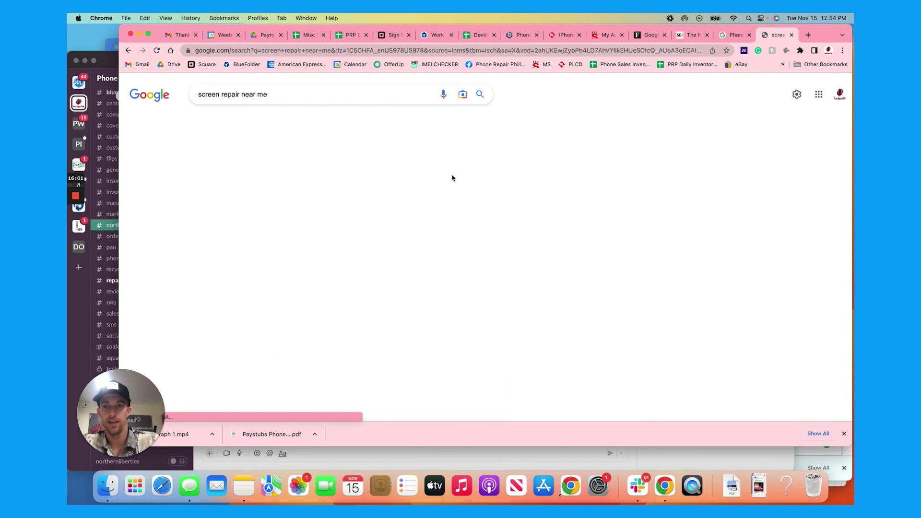
pyautogui.scroll(-3, 452, 178)
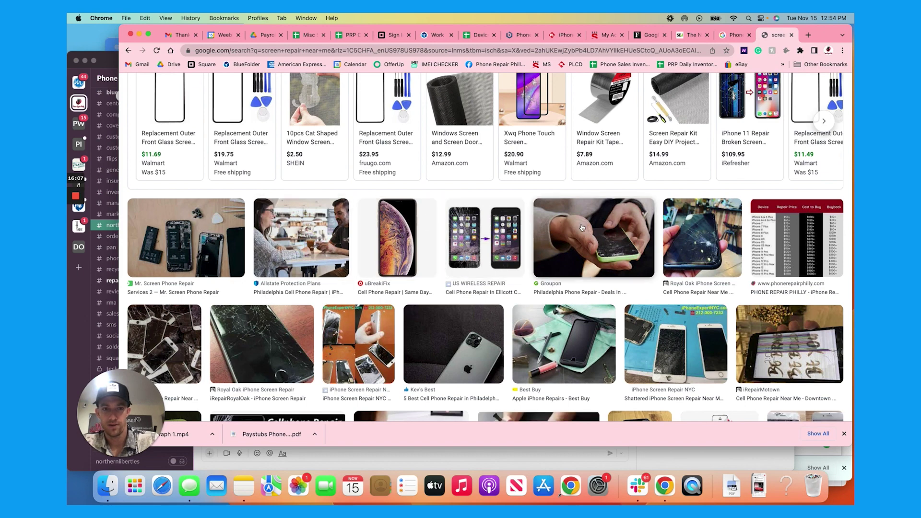
# - Save the cracked green phone image to Downloads as 'screen repair.jpeg'
pyautogui.click(599, 236)
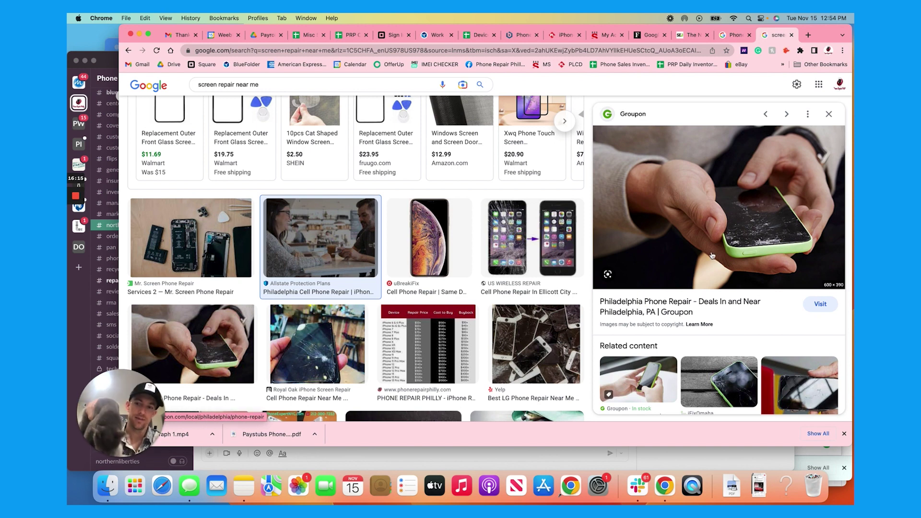
pyautogui.rightClick(747, 251)
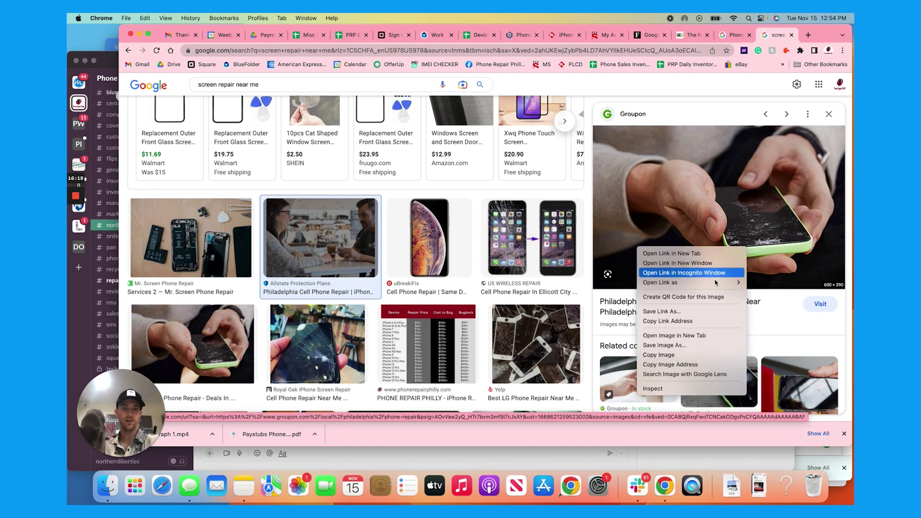
pyautogui.click(675, 336)
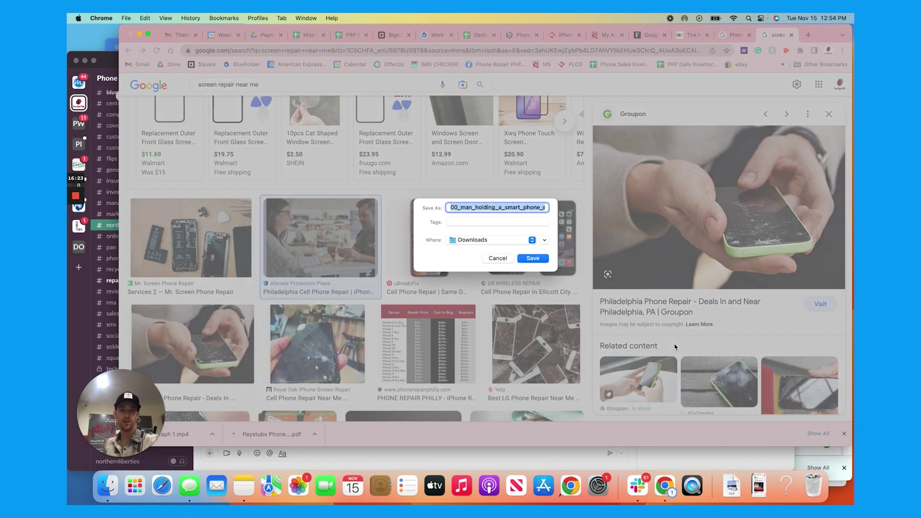
pyautogui.write('screen repair')
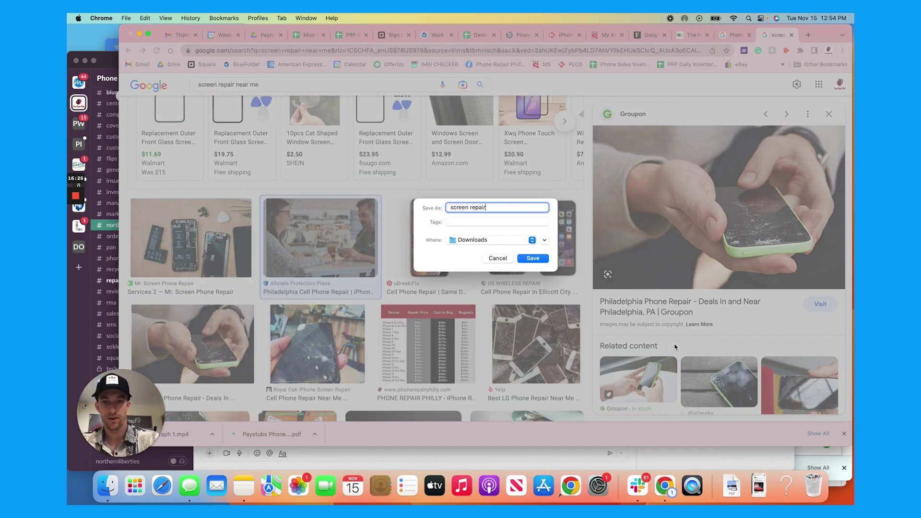
pyautogui.press('Return')
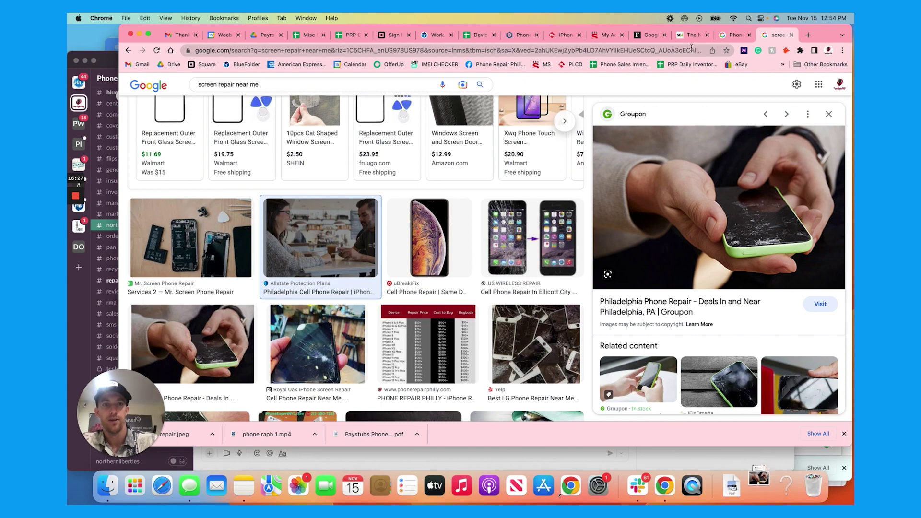
pyautogui.click(732, 34)
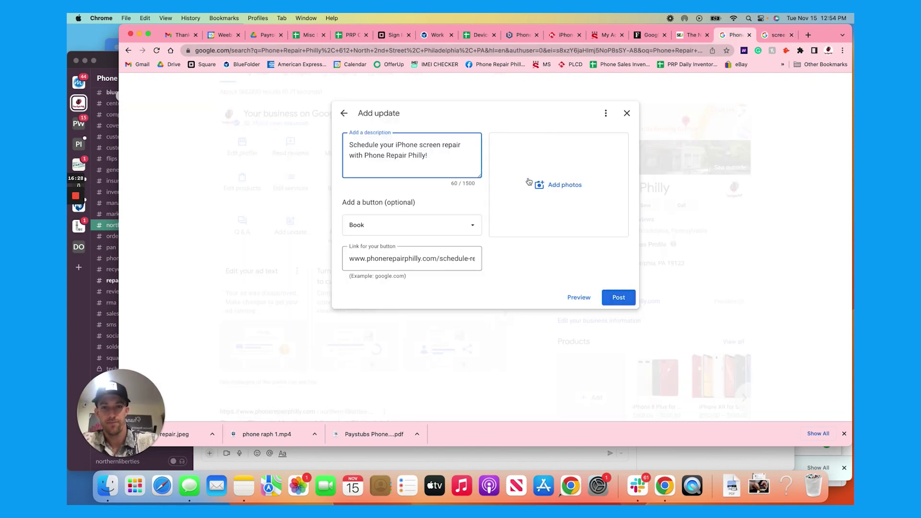
# - Upload screen repair.jpeg from Downloads to the iPhone screen repair update and post it
pyautogui.click(581, 185)
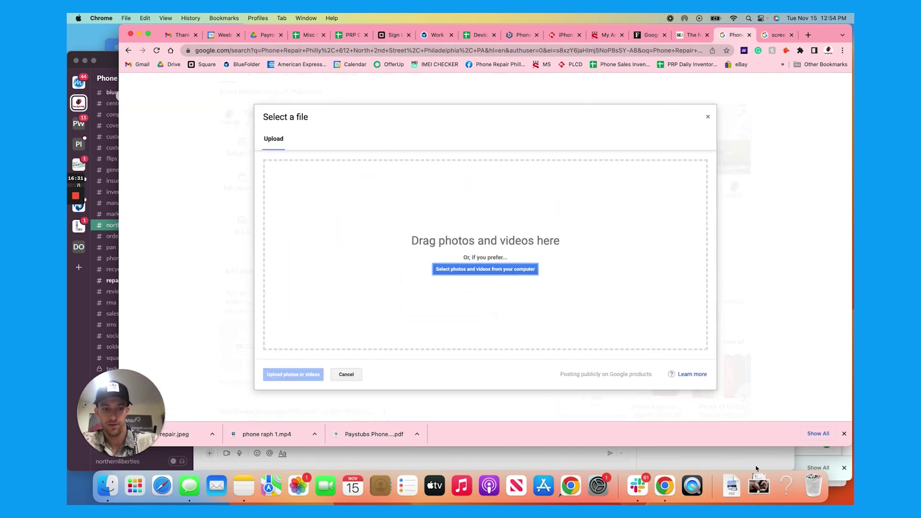
pyautogui.click(759, 484)
pyautogui.moveTo(763, 453); pyautogui.dragTo(479, 259)
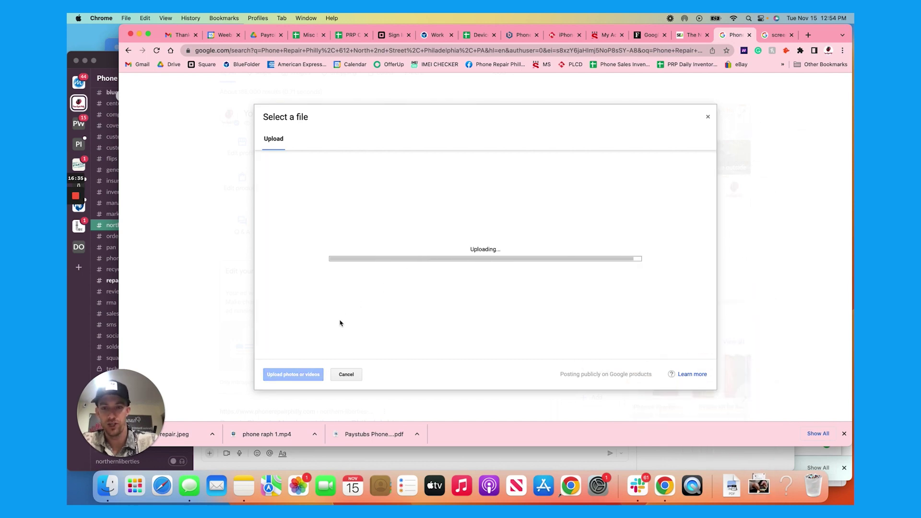
pyautogui.click(312, 372)
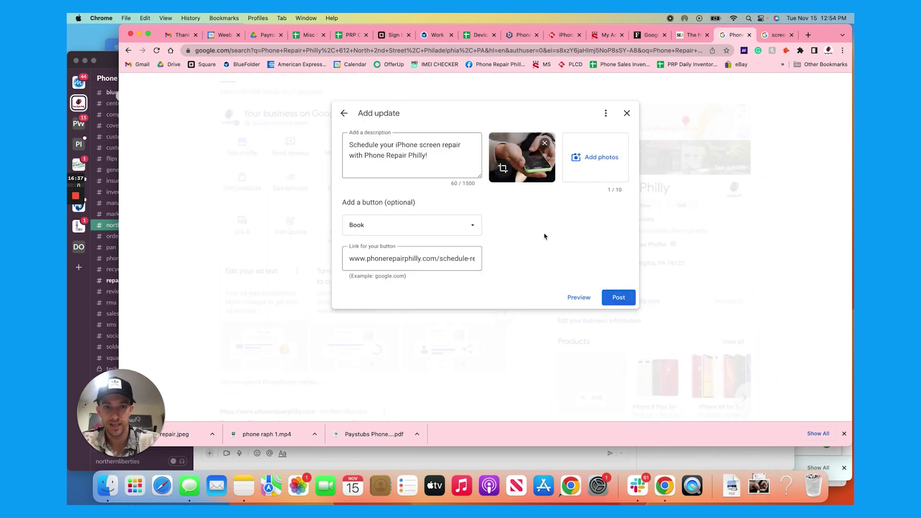
pyautogui.click(620, 299)
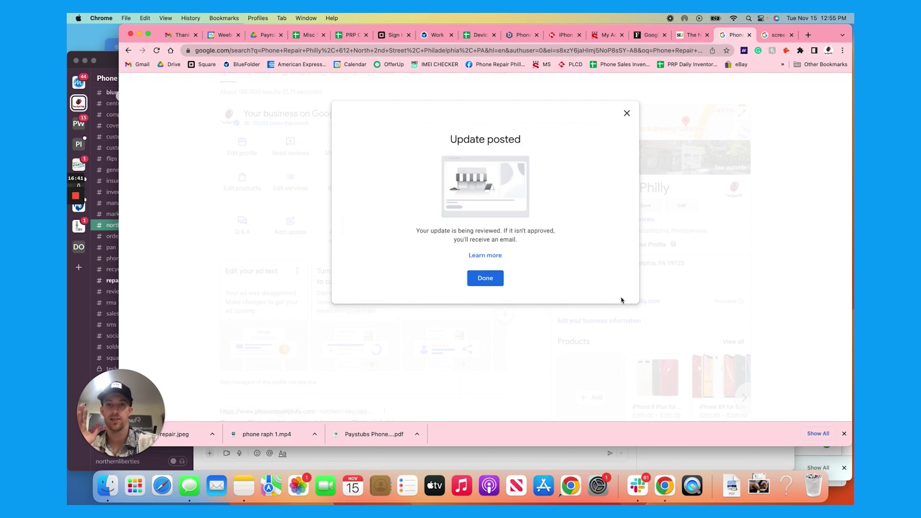
pyautogui.click(479, 280)
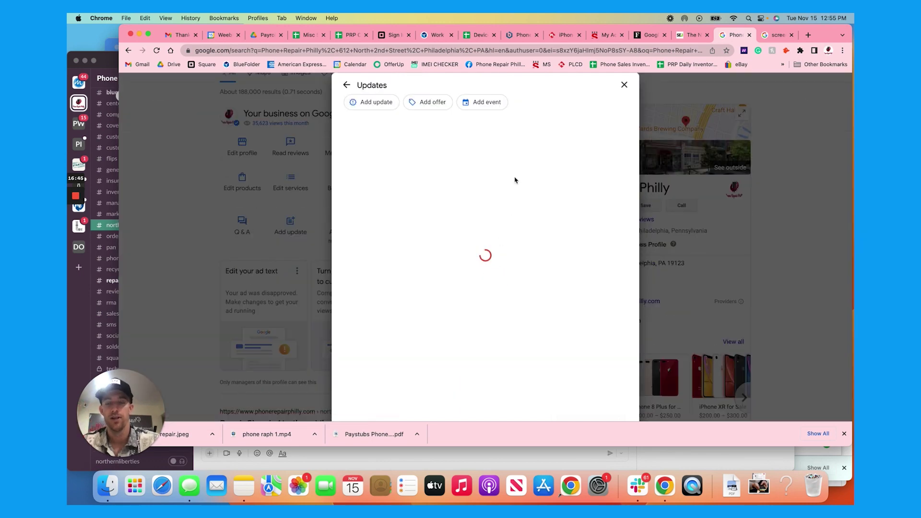
# - Scroll through the list of posted updates, then close it
pyautogui.scroll(-5, 515, 181)
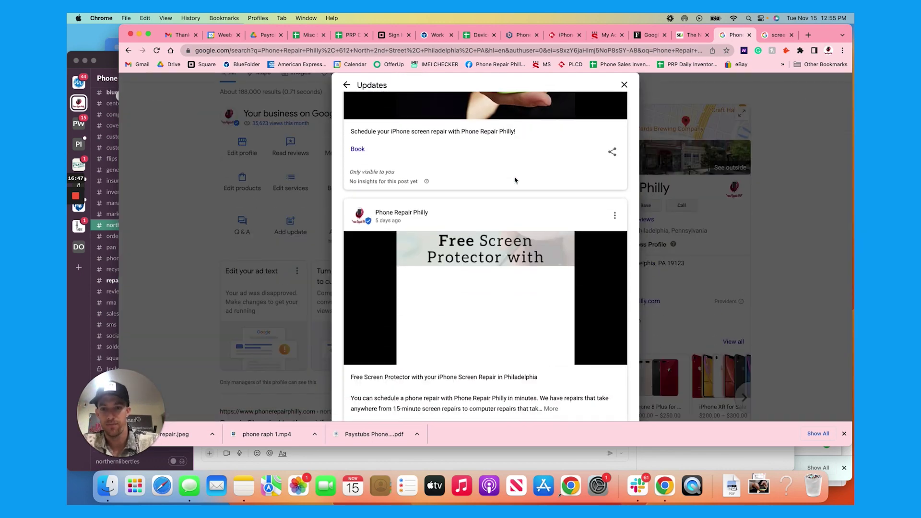
pyautogui.scroll(-8, 515, 181)
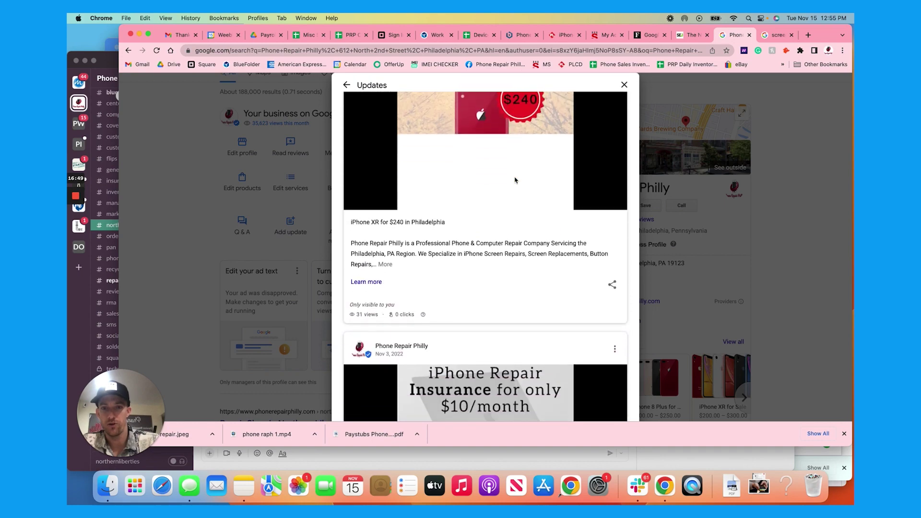
pyautogui.scroll(-10, 515, 180)
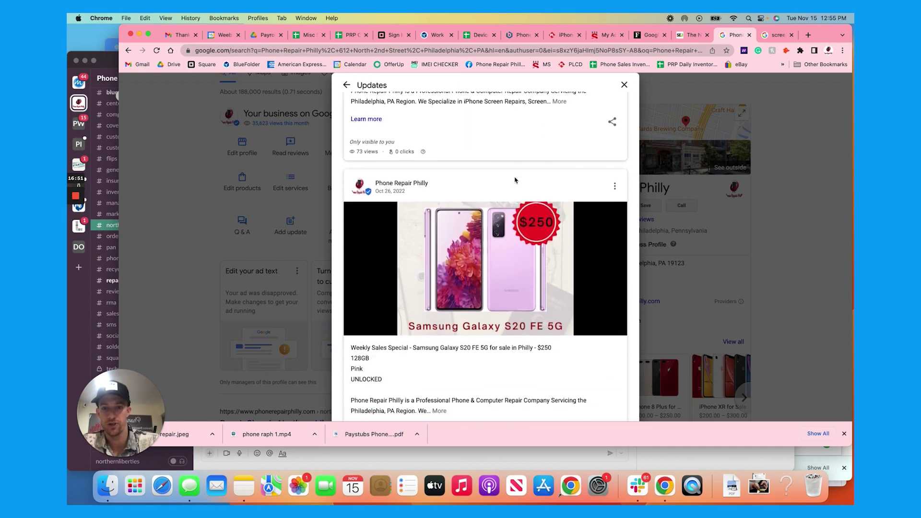
pyautogui.scroll(15, 514, 180)
pyautogui.click(624, 86)
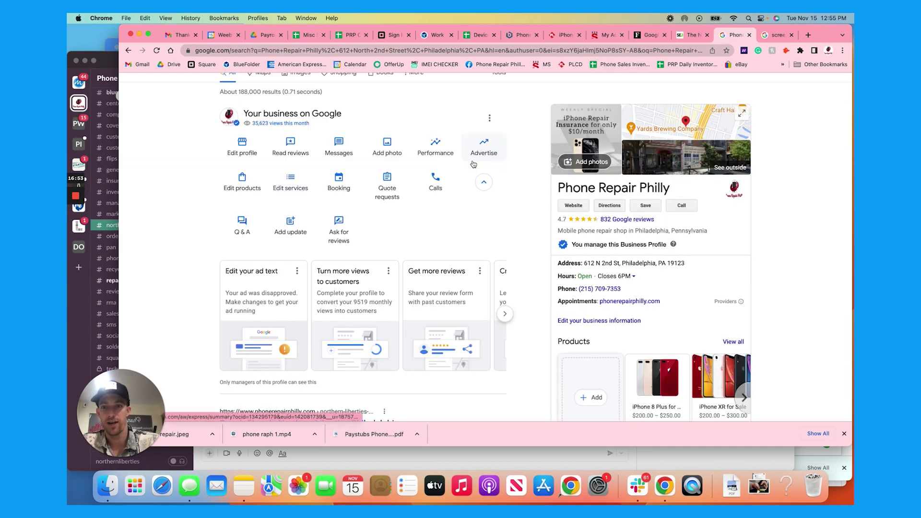
# - Advance the profile suggestion cards twice to show later suggestions
pyautogui.click(505, 314)
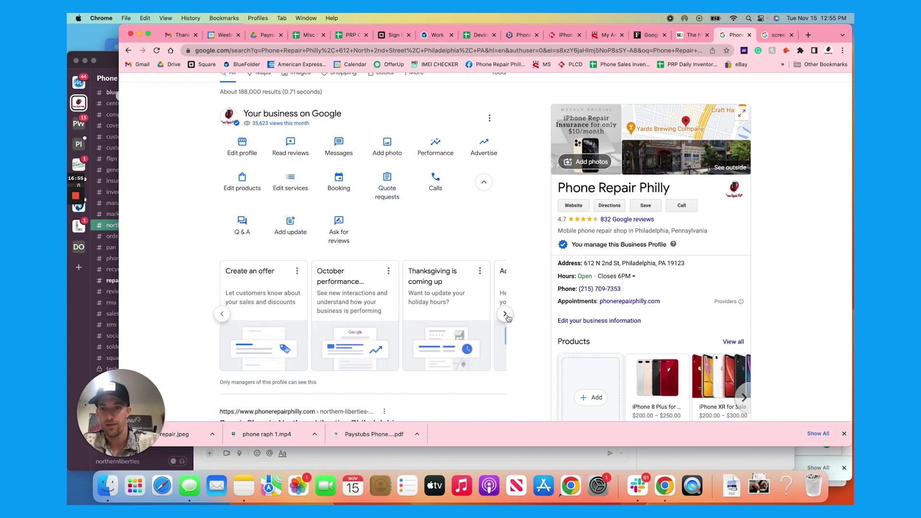
pyautogui.click(505, 316)
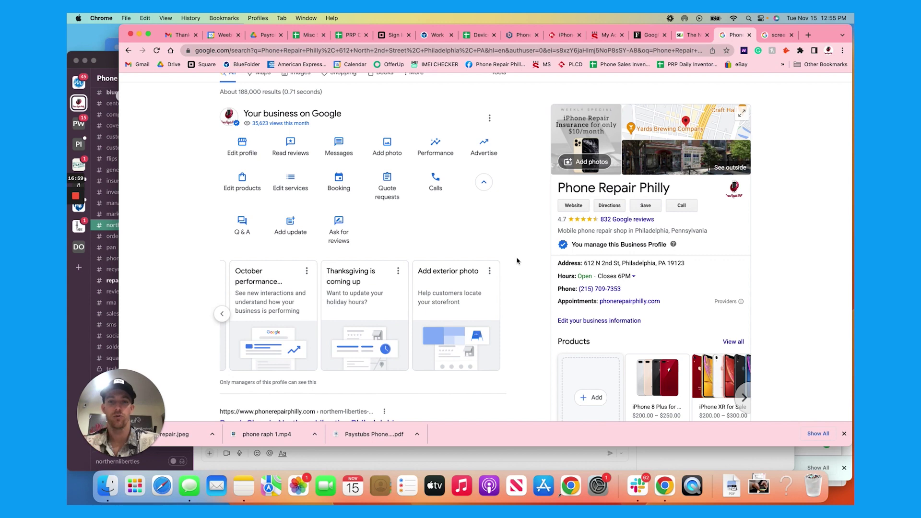
pyautogui.scroll(-2, 517, 260)
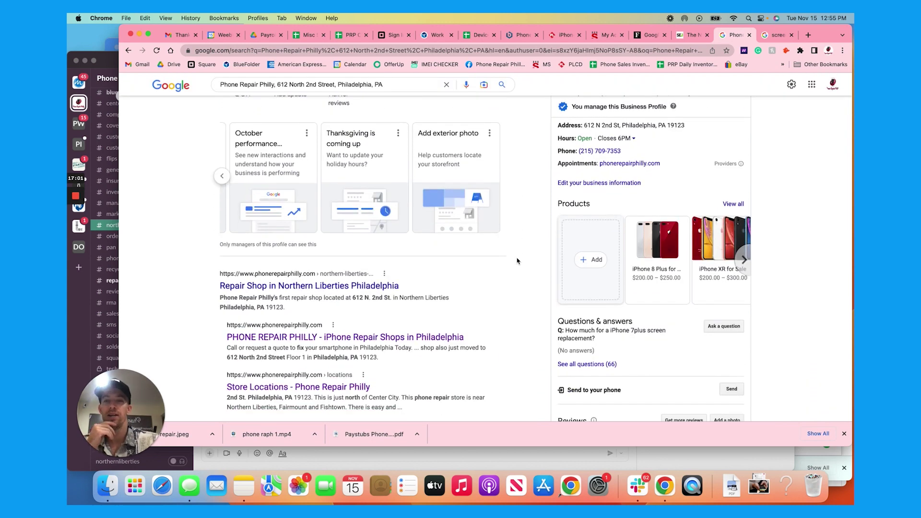
pyautogui.scroll(4, 517, 261)
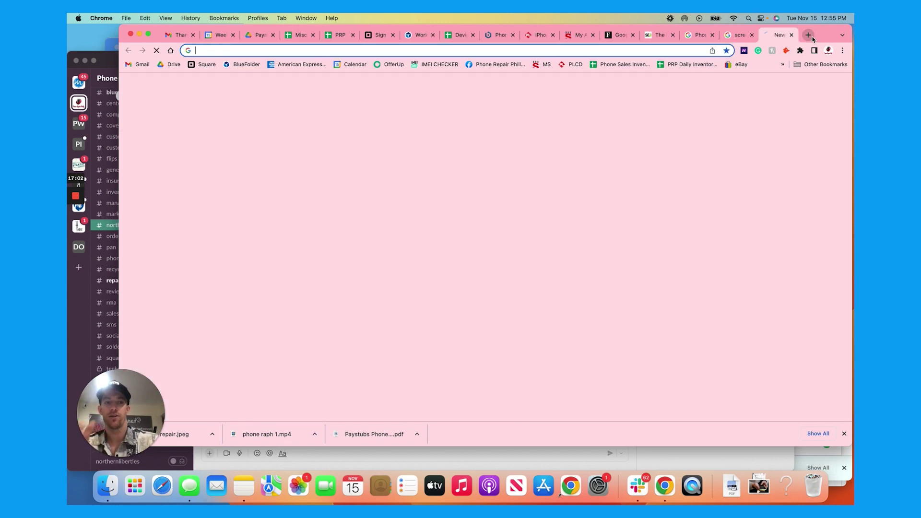
# - Search Google for 'momentum digital' and open the Momentum Digital website at needmomentum.com
pyautogui.click(808, 35)
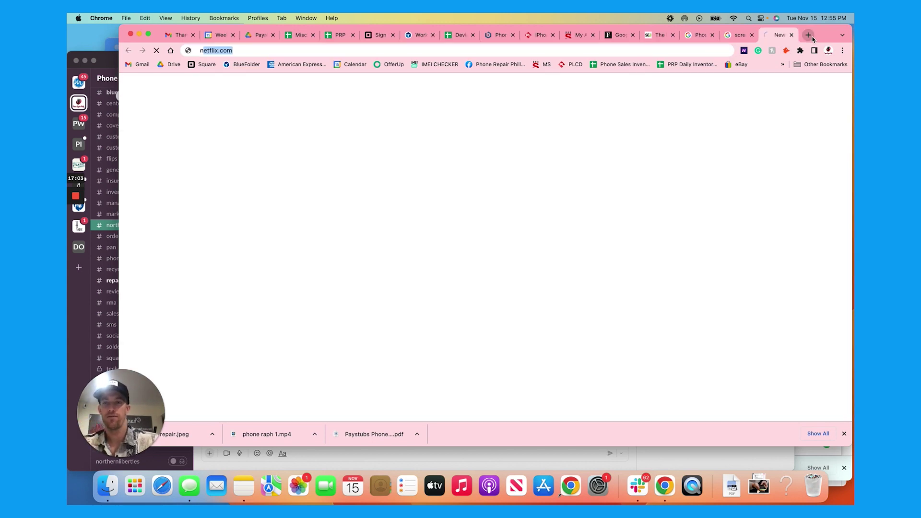
pyautogui.write('needmoem')
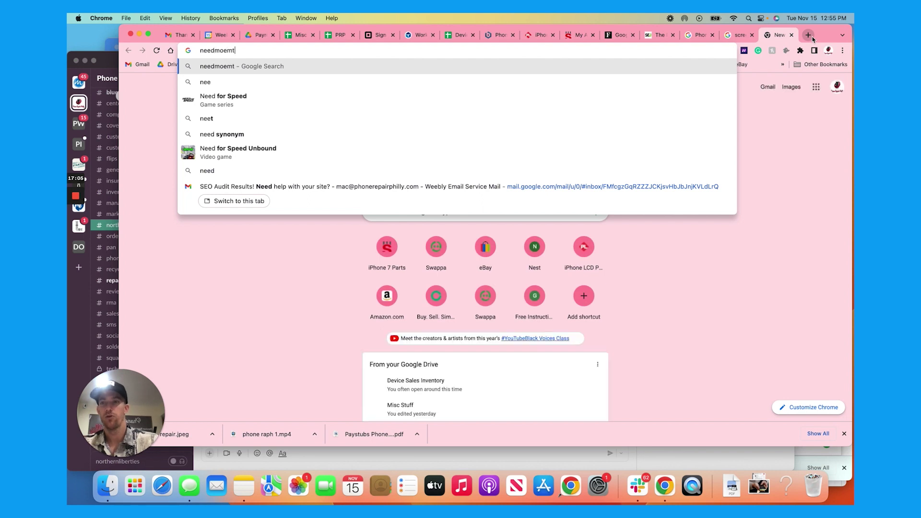
pyautogui.press('BackSpace')
pyautogui.press('BackSpace')
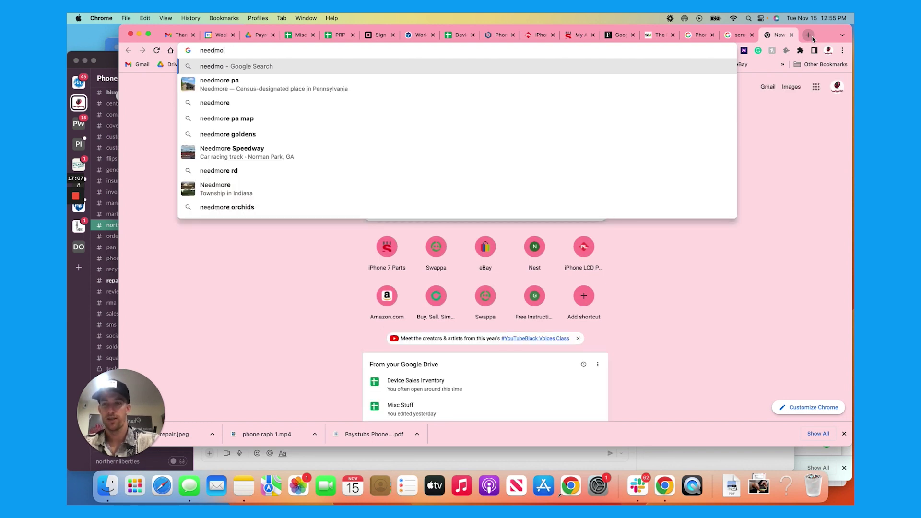
pyautogui.press('super+a')
pyautogui.write('momentum ')
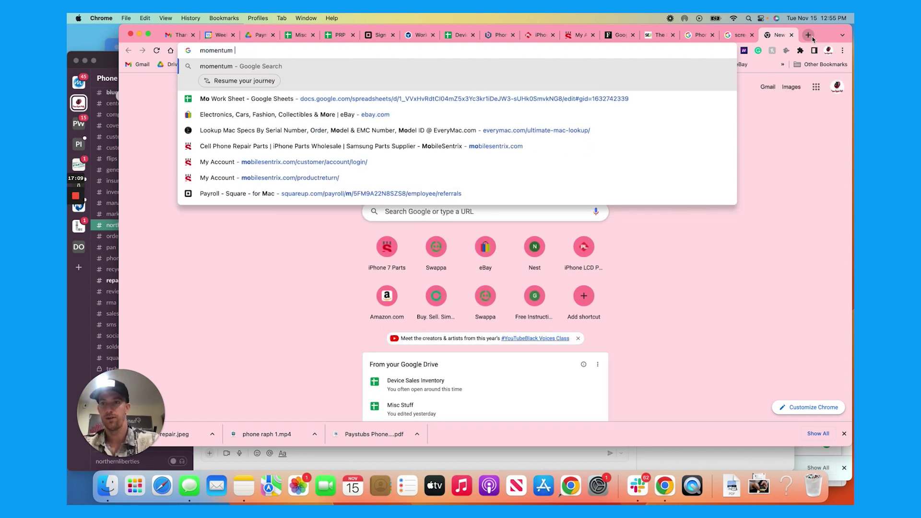
pyautogui.write('digital')
pyautogui.press('Return')
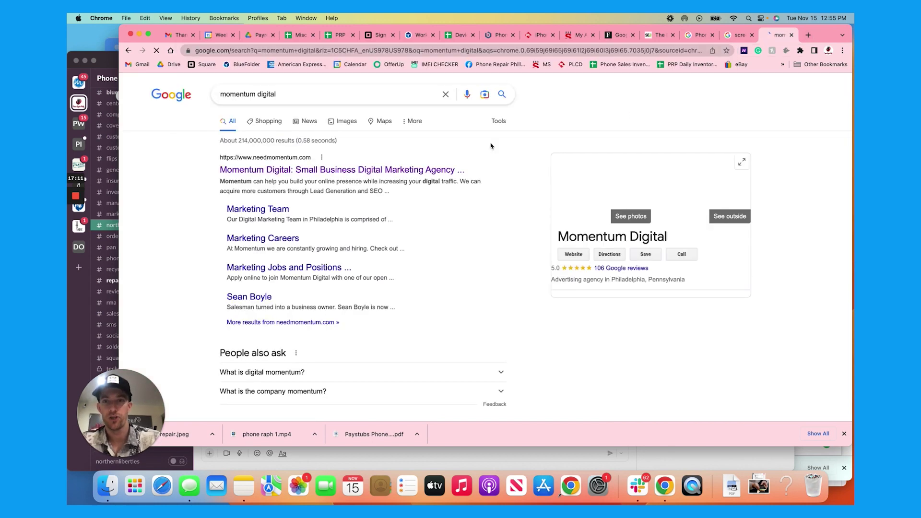
pyautogui.click(343, 171)
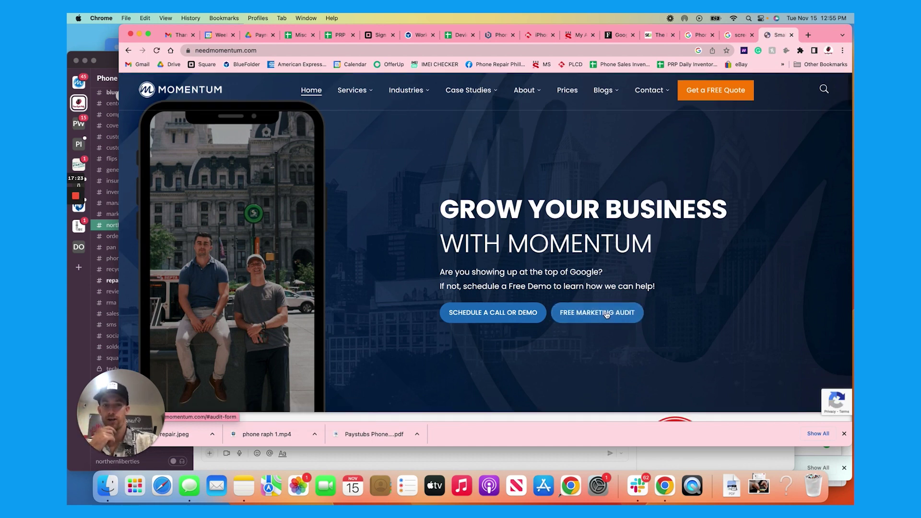
# - Open the Momentum Monday Marketing Blog and scroll through its posts
pyautogui.moveTo(612, 103)
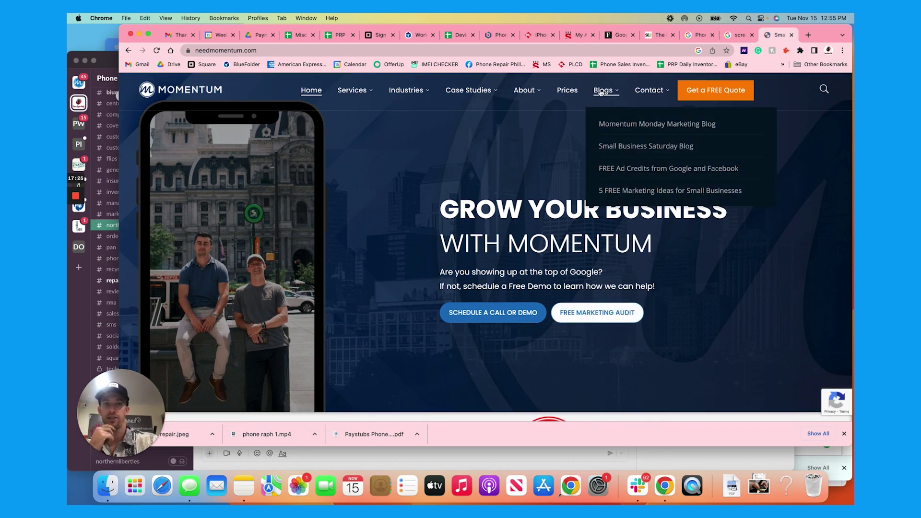
pyautogui.click(617, 124)
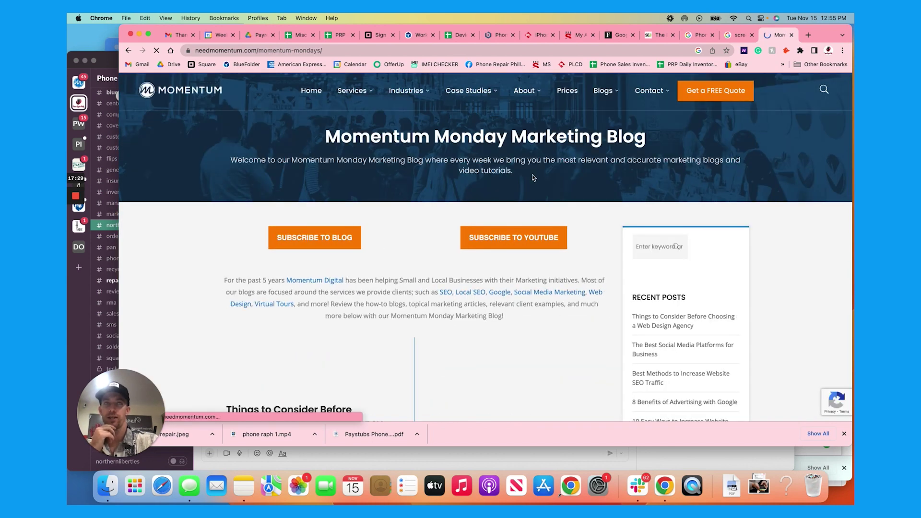
pyautogui.scroll(-1, 533, 178)
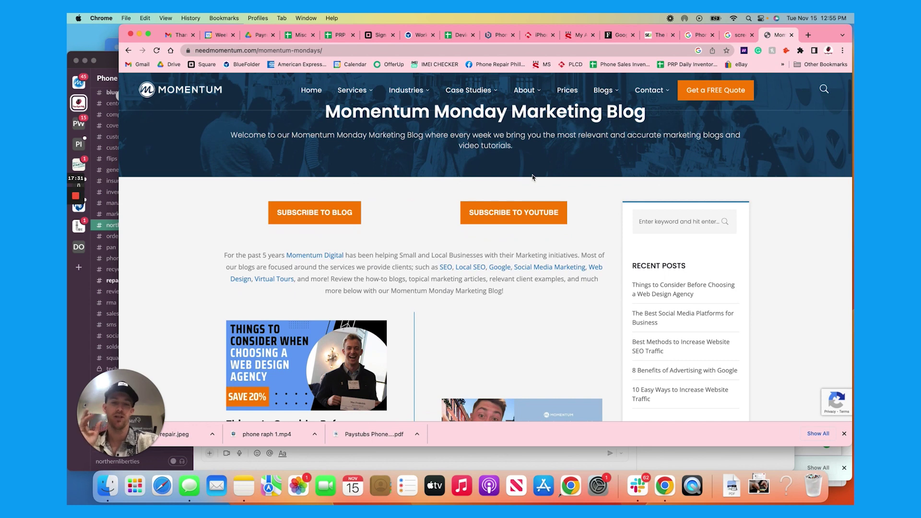
pyautogui.scroll(-3, 532, 177)
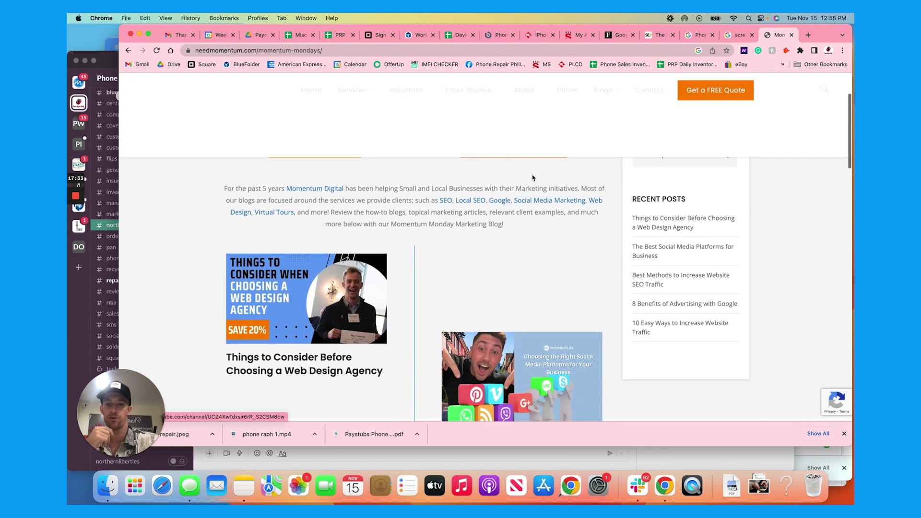
pyautogui.scroll(-5, 530, 177)
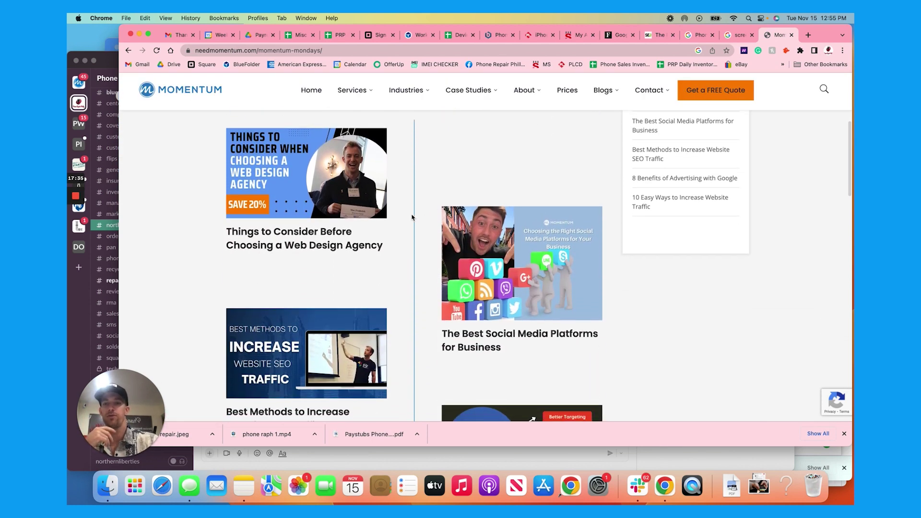
pyautogui.scroll(-2, 411, 217)
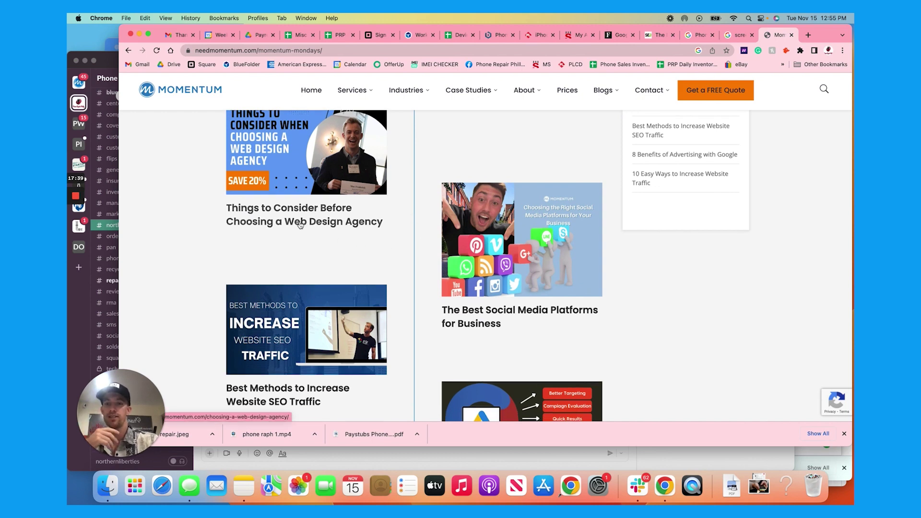
# - Scroll down to the blog footer, return to the top, and close the blog tab
pyautogui.scroll(-4, 355, 245)
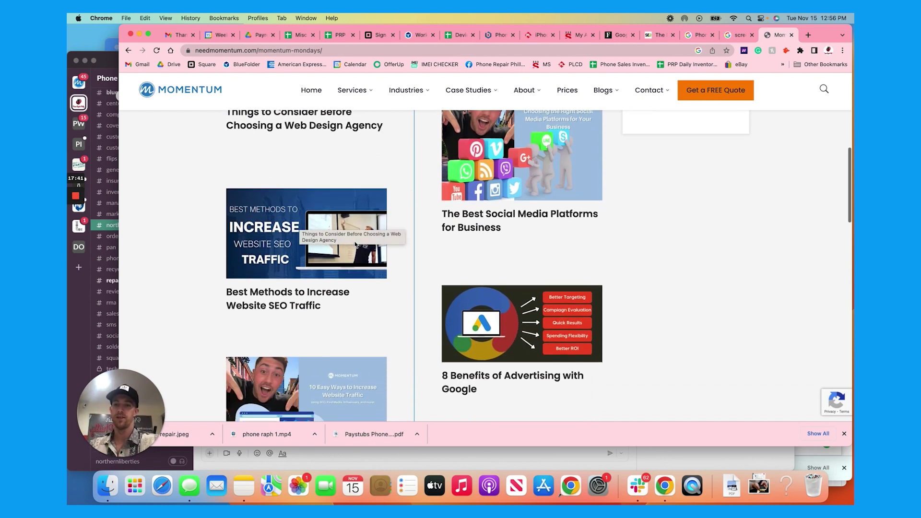
pyautogui.scroll(-2, 384, 290)
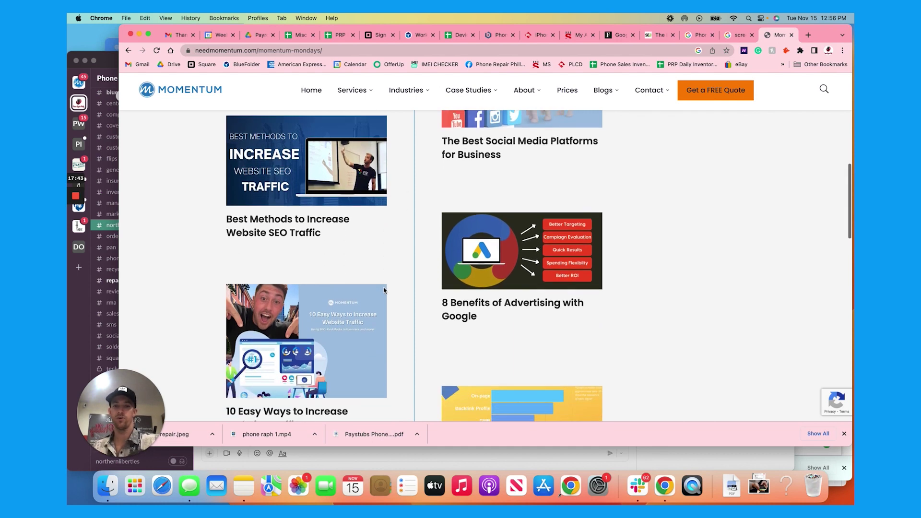
pyautogui.scroll(-2, 384, 290)
pyautogui.scroll(-3, 449, 259)
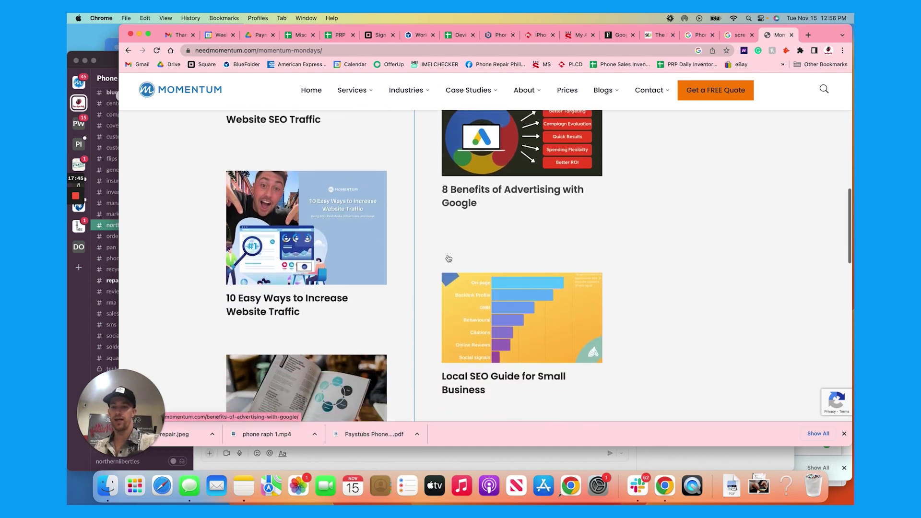
pyautogui.scroll(-15, 448, 259)
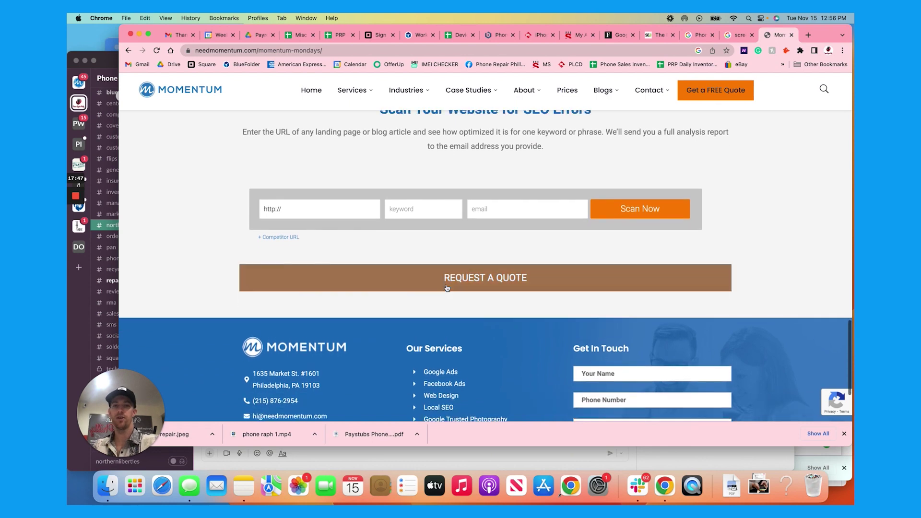
pyautogui.click(446, 288)
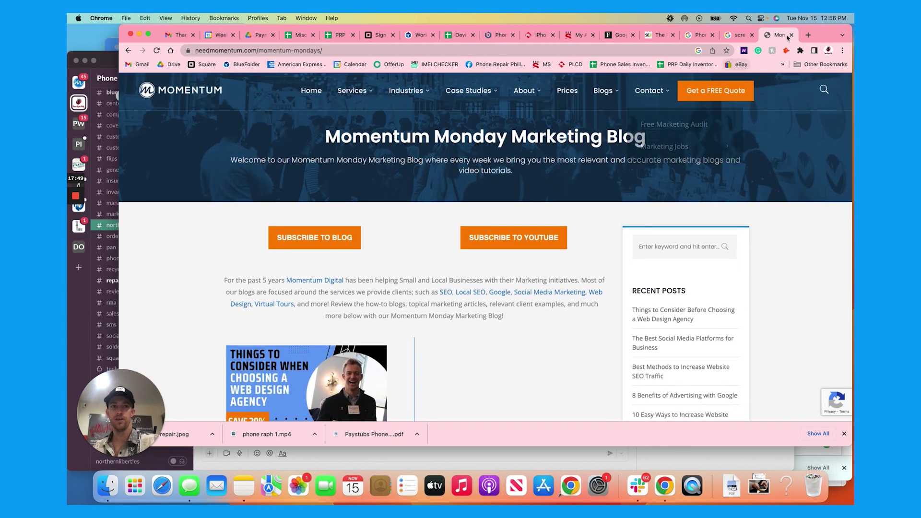
pyautogui.click(791, 35)
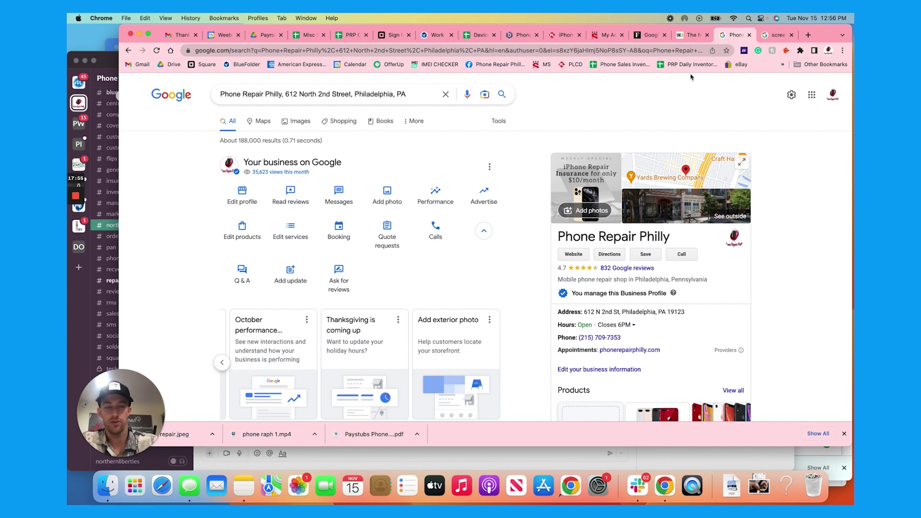
# - Switch to the Google Analytics window and run the SEO and Tag Assistant Legacy extensions
pyautogui.hotkey('ctrl', 'Up')
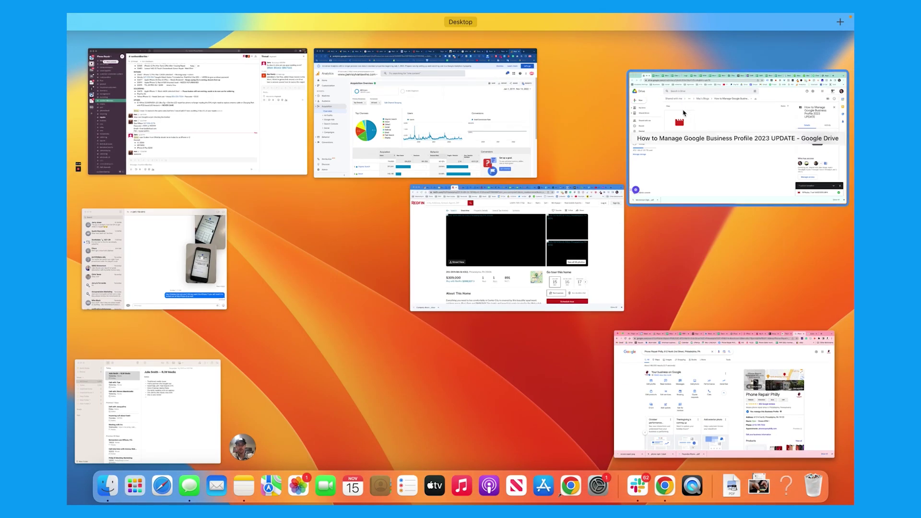
pyautogui.click(518, 110)
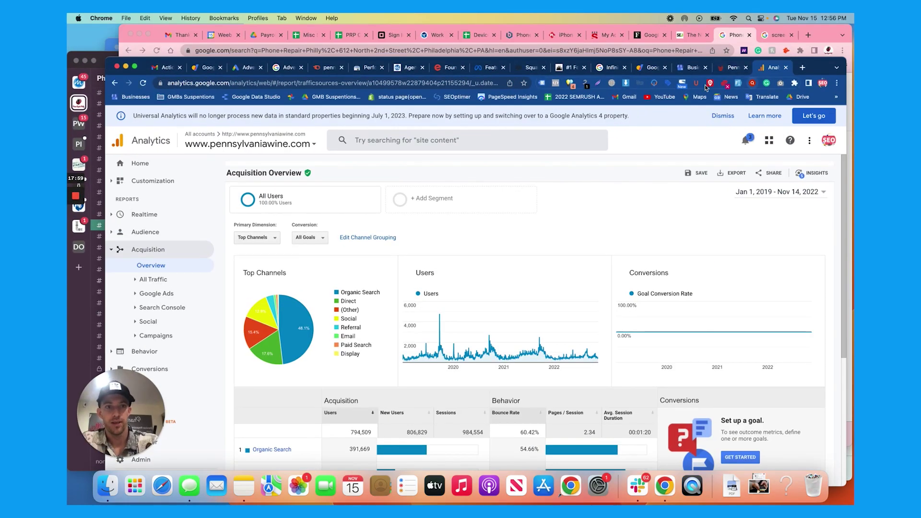
pyautogui.click(571, 85)
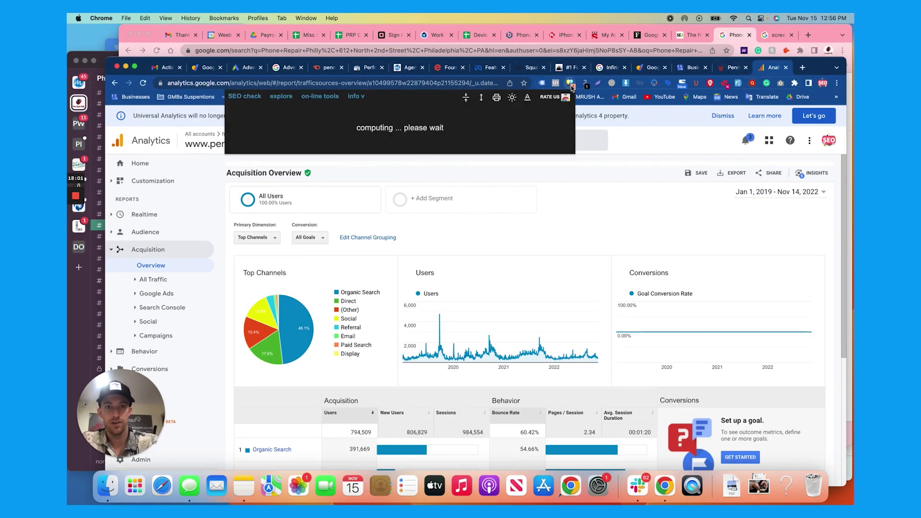
pyautogui.click(541, 85)
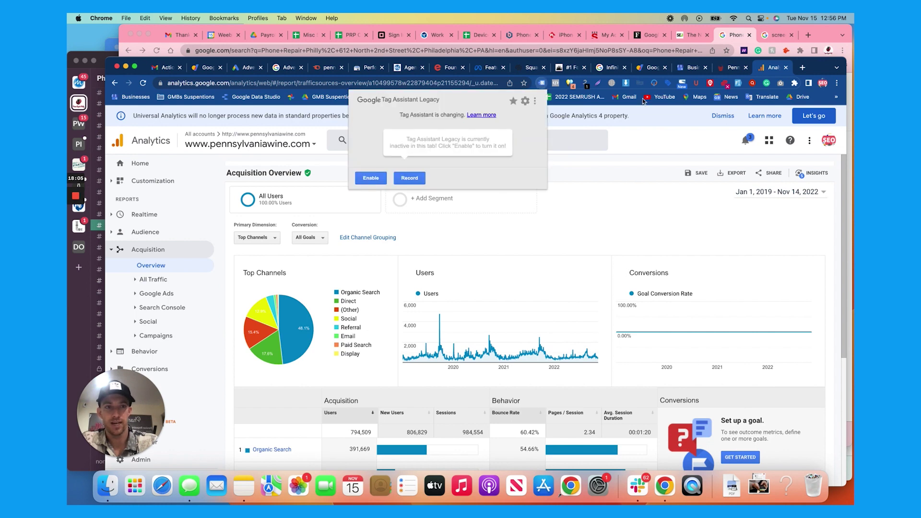
# - Dismiss Tag Assistant and show the Ubersuggest traffic analysis for the site
pyautogui.click(696, 83)
pyautogui.click(696, 85)
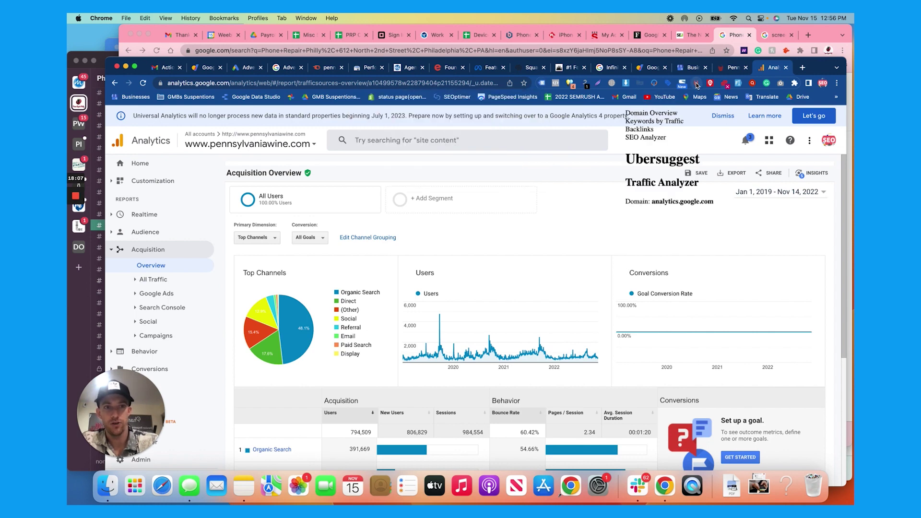
pyautogui.click(697, 84)
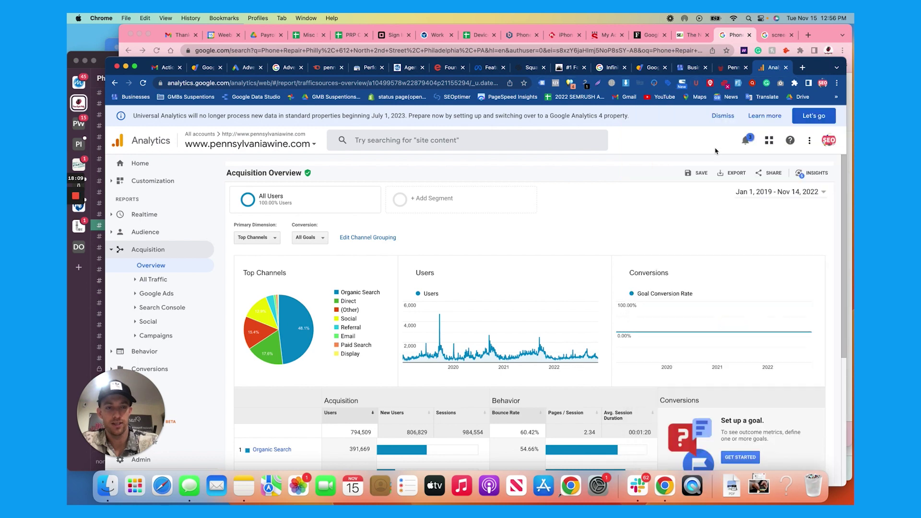
pyautogui.click(695, 85)
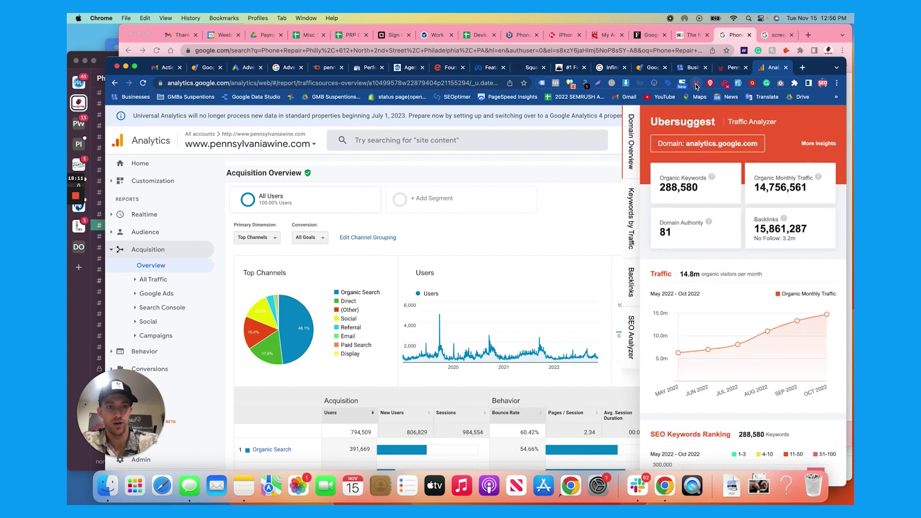
# - Browse the list of installed extensions, then close it
pyautogui.click(795, 85)
pyautogui.scroll(-2, 732, 164)
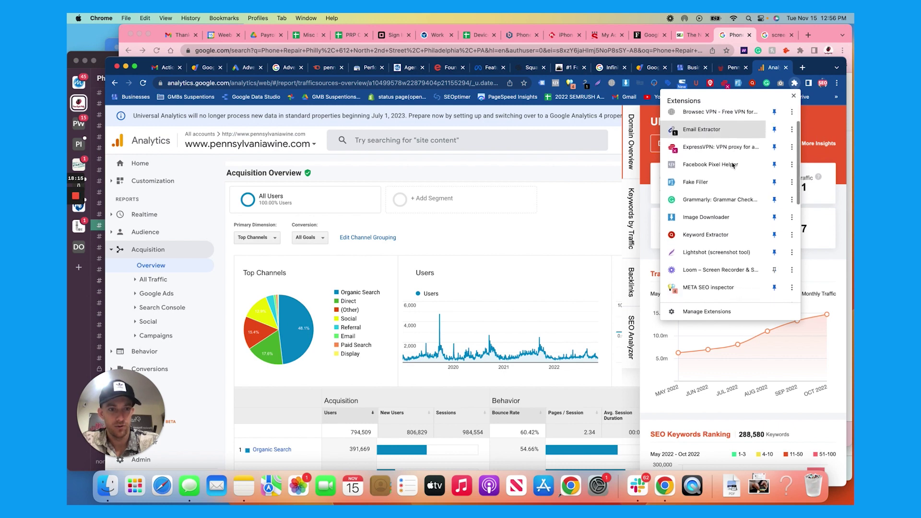
pyautogui.scroll(-3, 727, 192)
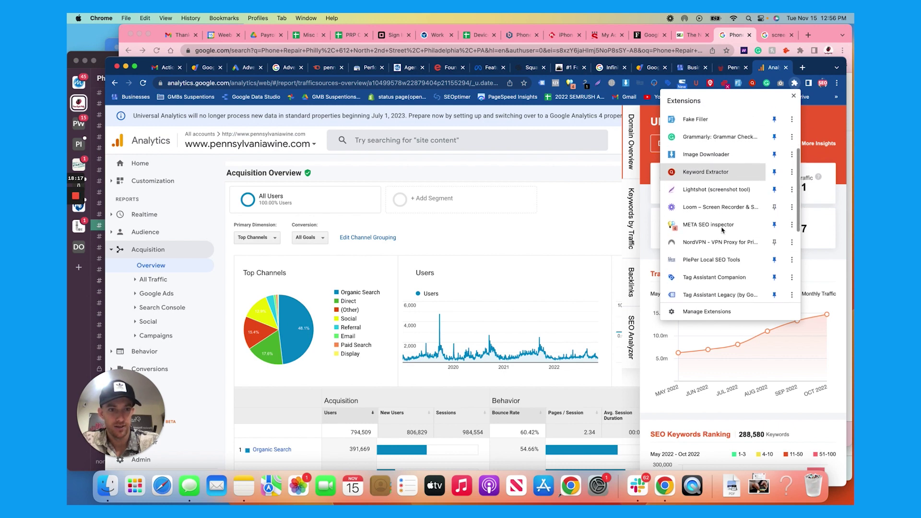
pyautogui.scroll(-2, 721, 230)
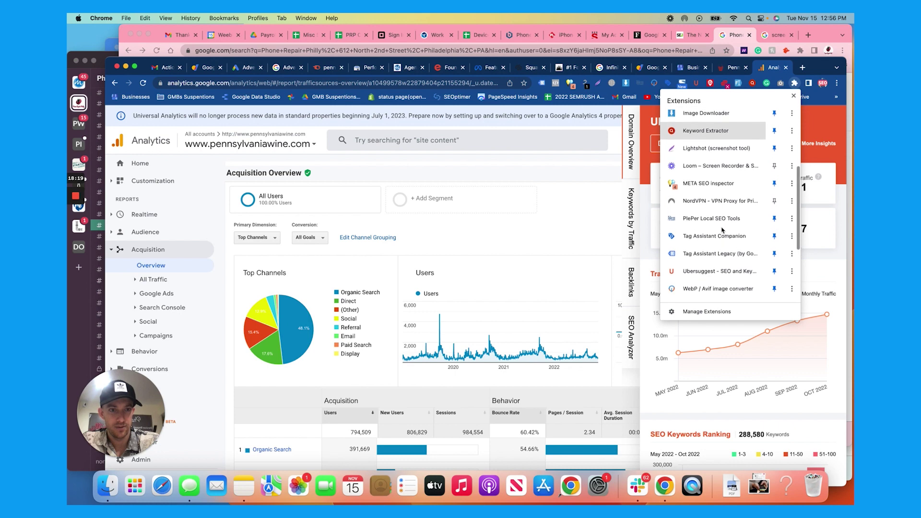
pyautogui.scroll(5, 722, 230)
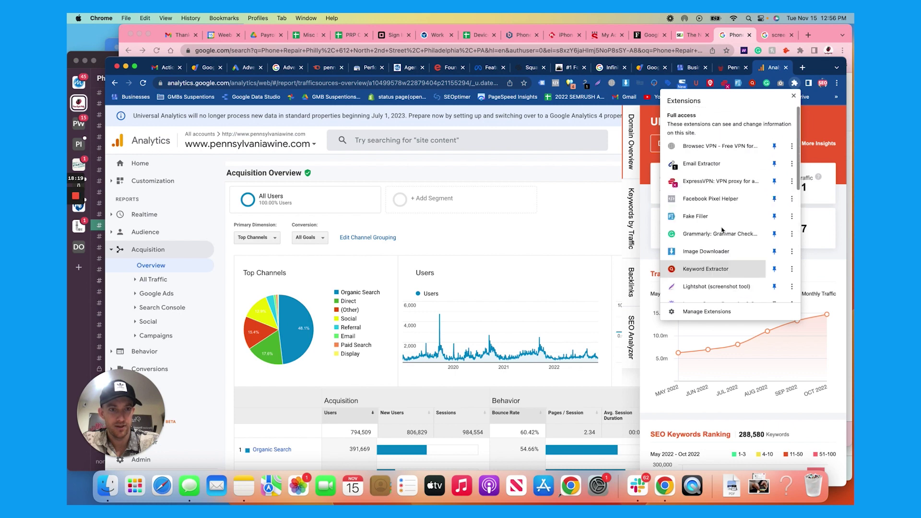
pyautogui.click(614, 198)
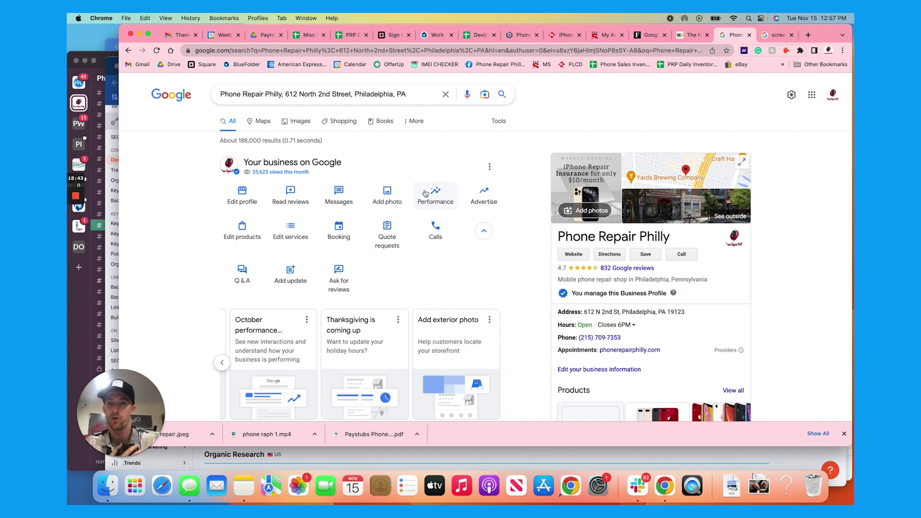
# - Scroll through the Phone Repair Philly panel and results, then select the search query
pyautogui.scroll(-2, 610, 228)
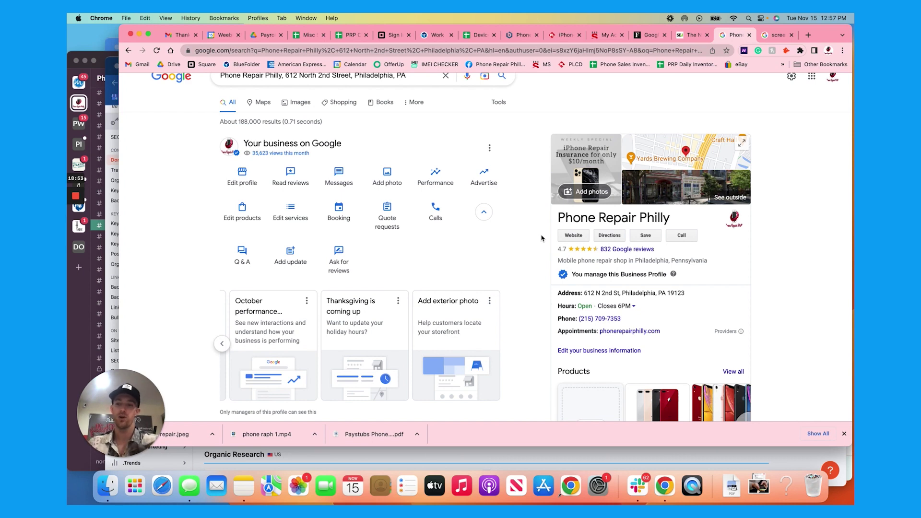
pyautogui.scroll(-5, 541, 238)
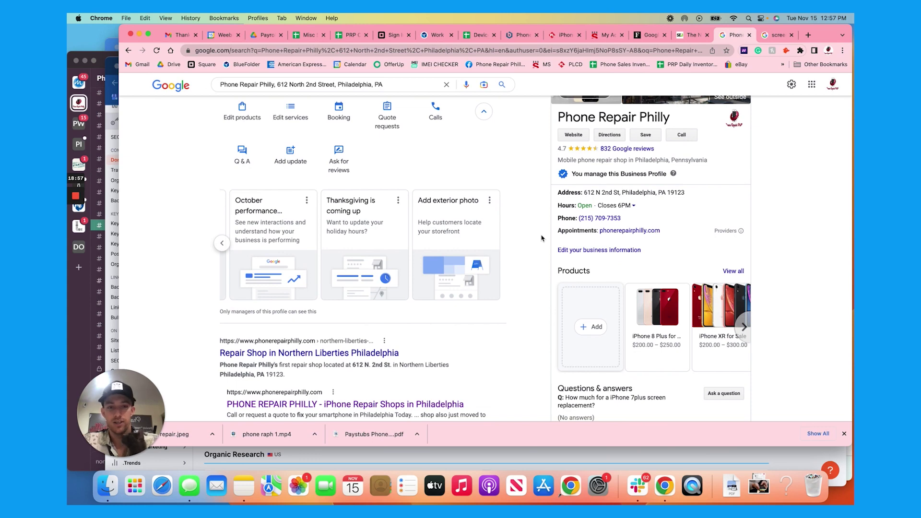
pyautogui.scroll(-1, 541, 238)
pyautogui.scroll(6, 541, 238)
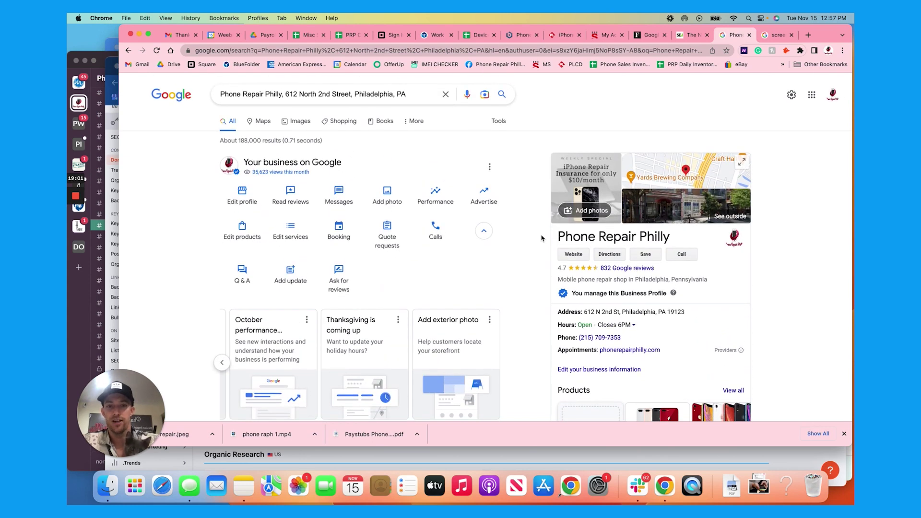
pyautogui.tripleClick(322, 95)
# - Search 'iphone repair in philly', view the full local businesses list, then close that tab
pyautogui.write('iphone ')
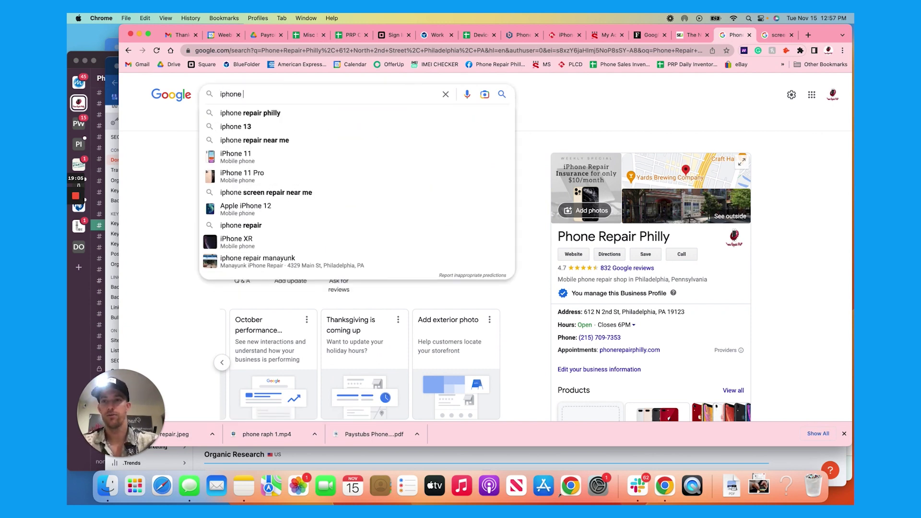
pyautogui.write('repair in philly')
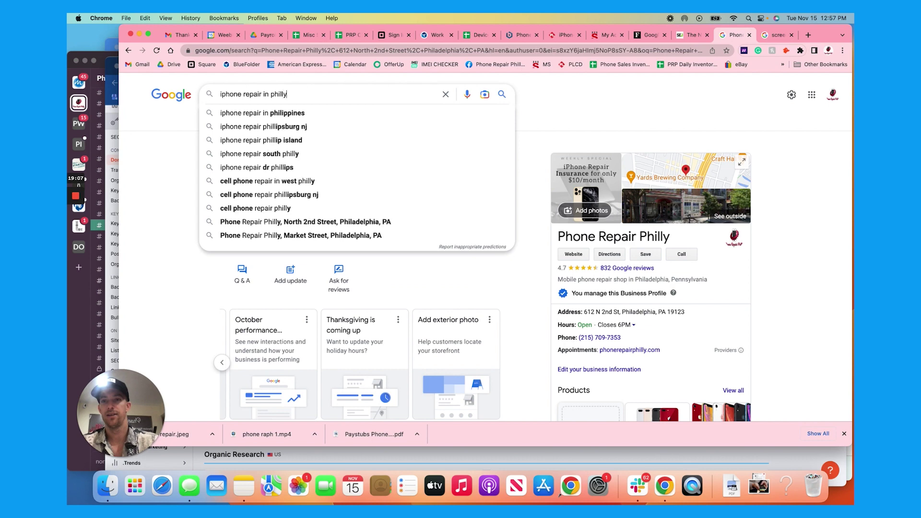
pyautogui.press('Return')
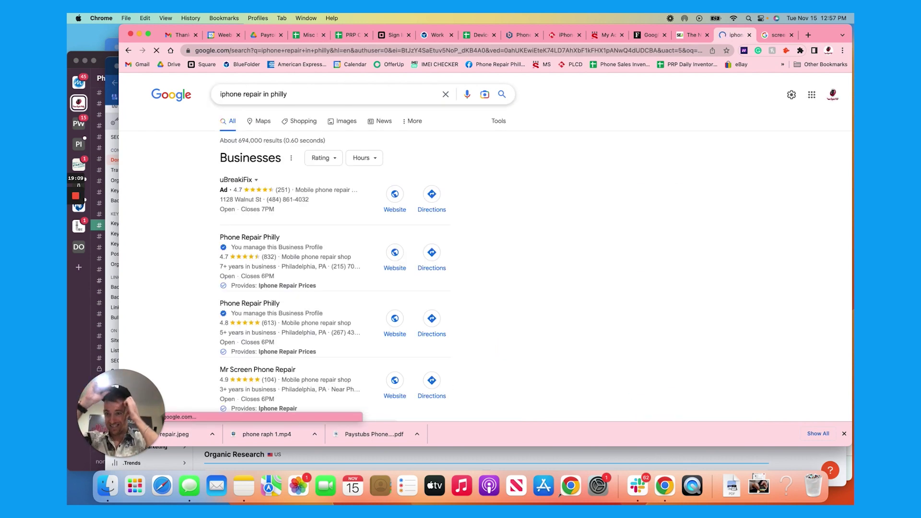
pyautogui.scroll(-3, 331, 230)
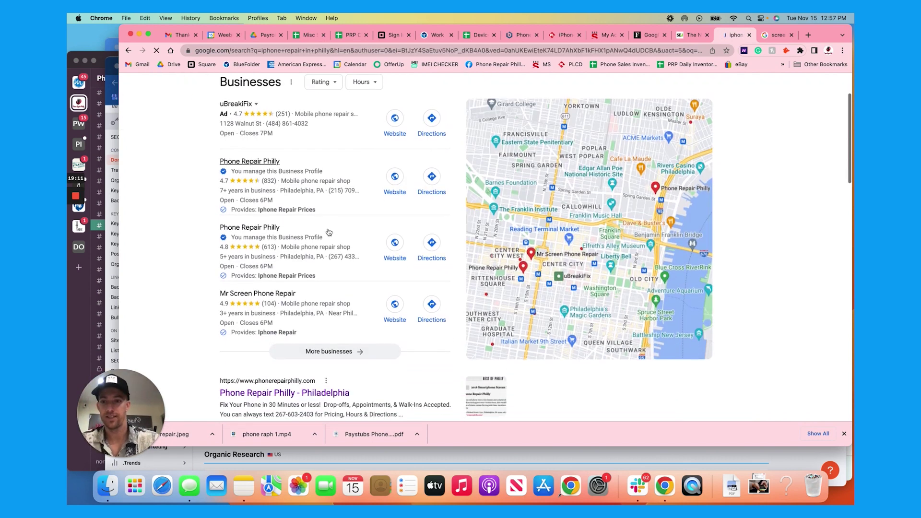
pyautogui.click(331, 308)
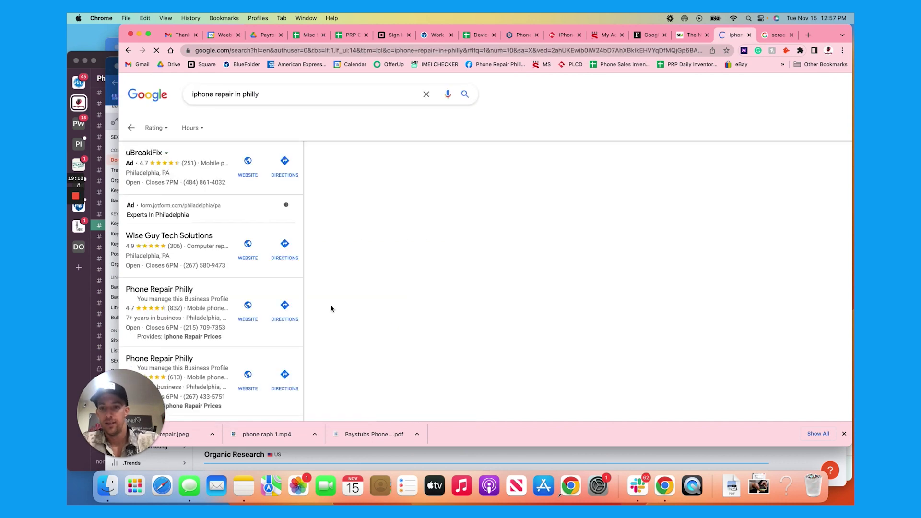
pyautogui.scroll(-3, 229, 292)
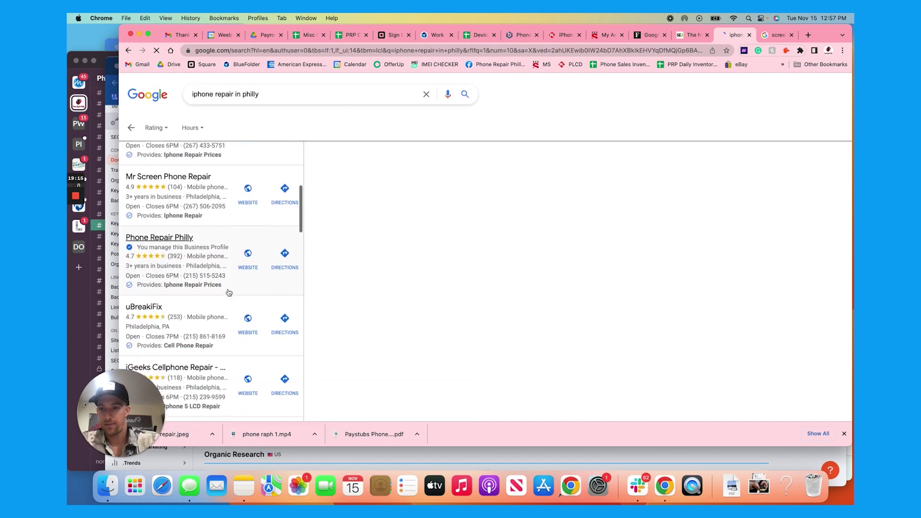
pyautogui.scroll(5, 229, 293)
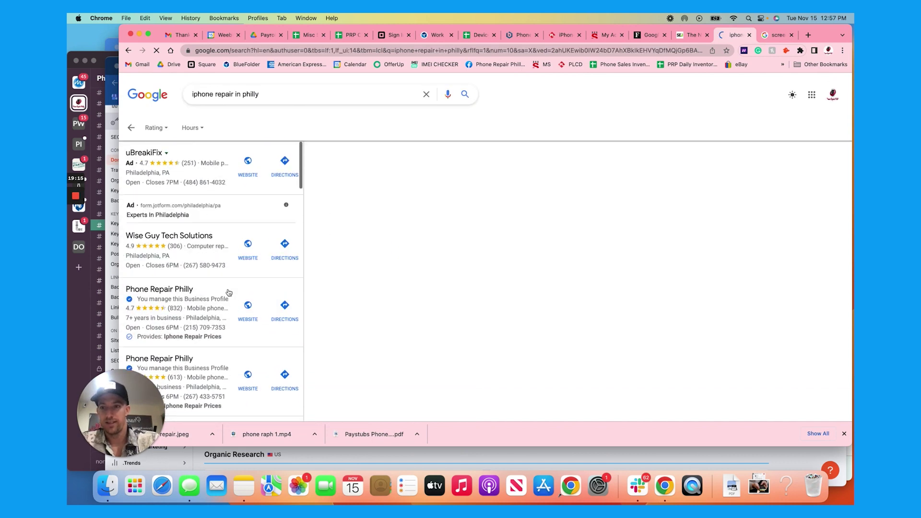
pyautogui.click(748, 35)
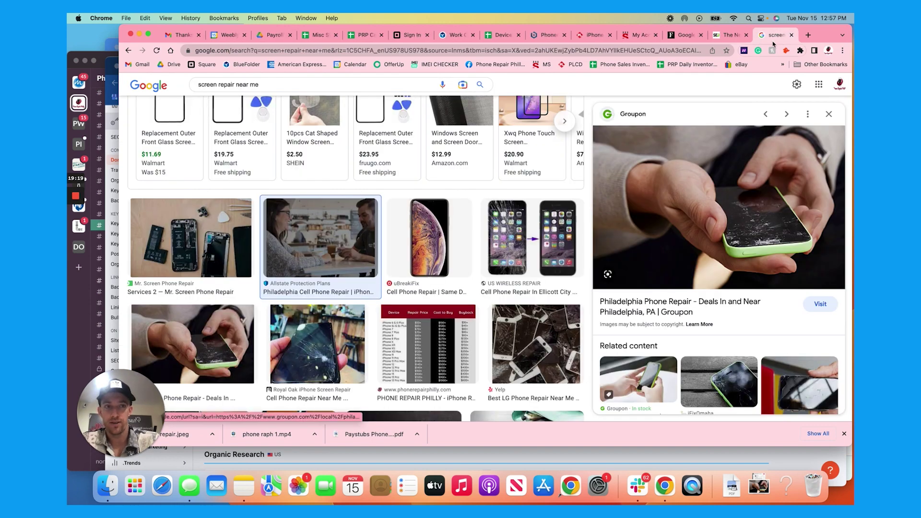